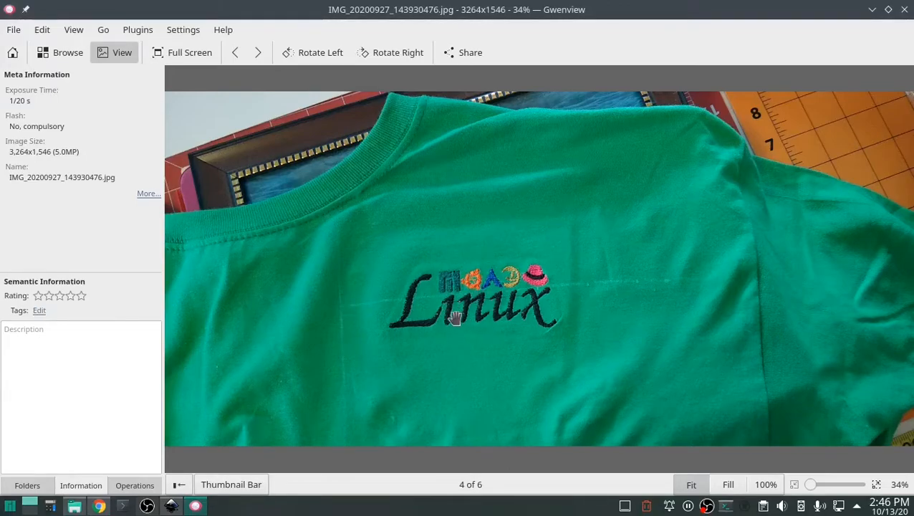
# Switch to Inkscape and check the custom page width and height in the document properties
pyautogui.click(172, 505)
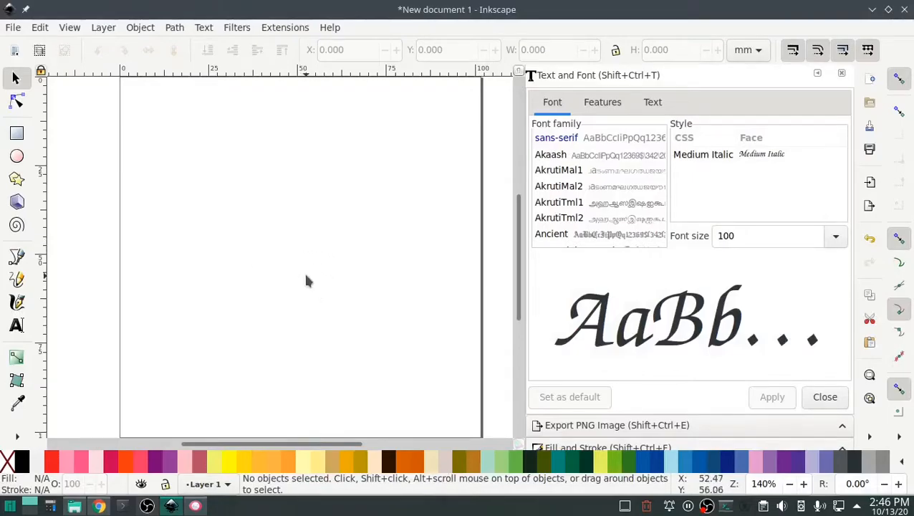
pyautogui.click(17, 29)
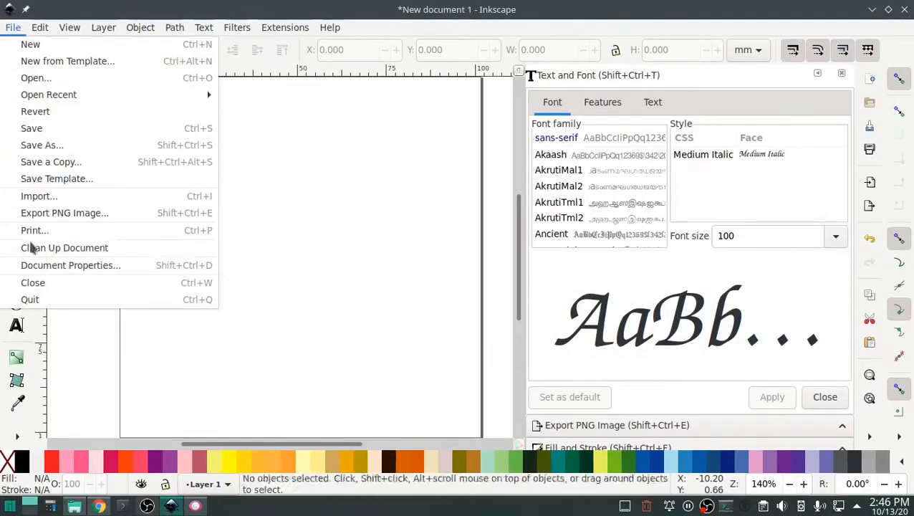
pyautogui.click(39, 264)
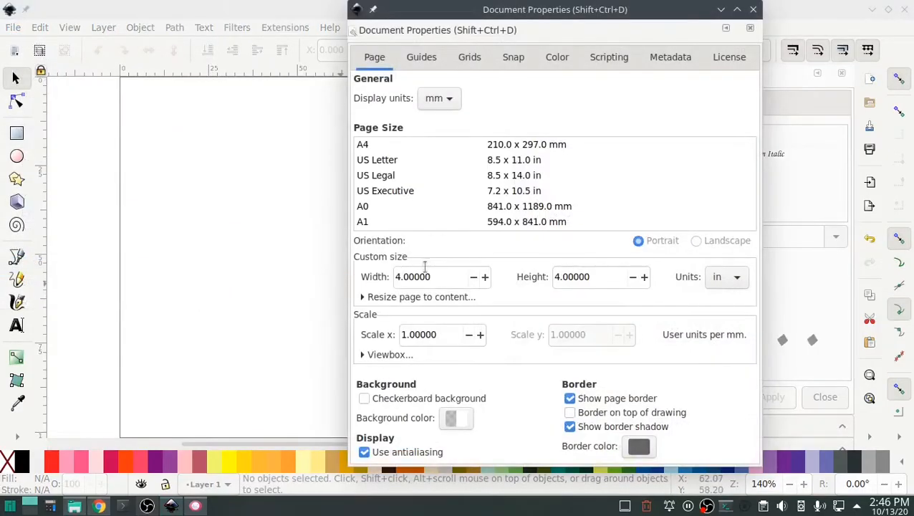
pyautogui.click(410, 277)
pyautogui.click(570, 278)
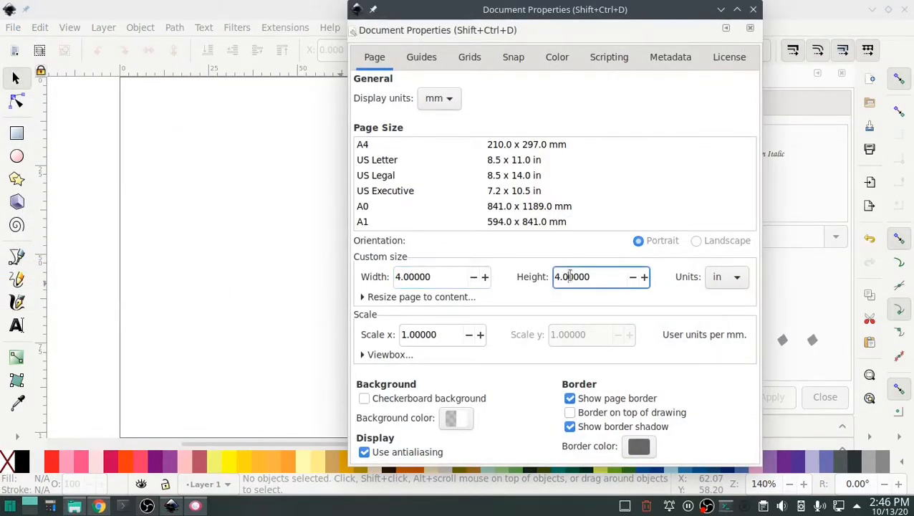
pyautogui.click(752, 10)
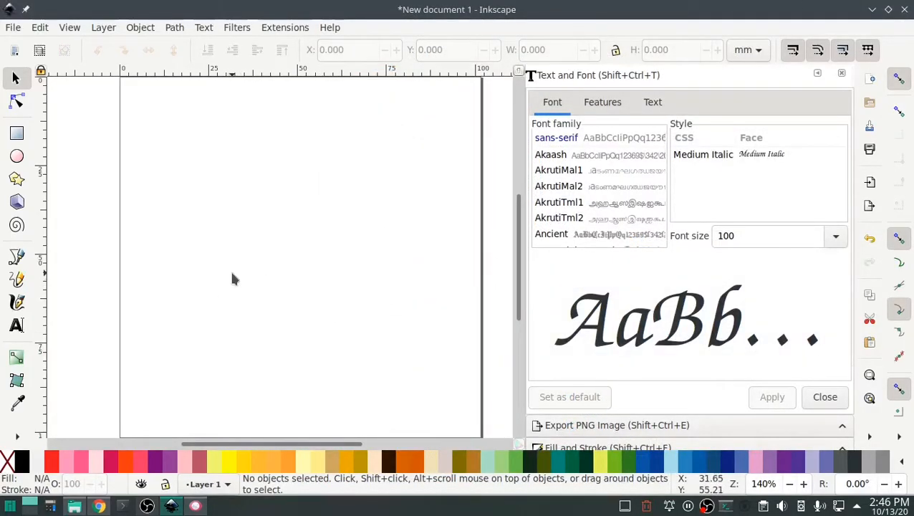
# Add the text "Linux" in the Z003 font at 100 pt on the lower half of the page
pyautogui.click(17, 326)
pyautogui.click(184, 333)
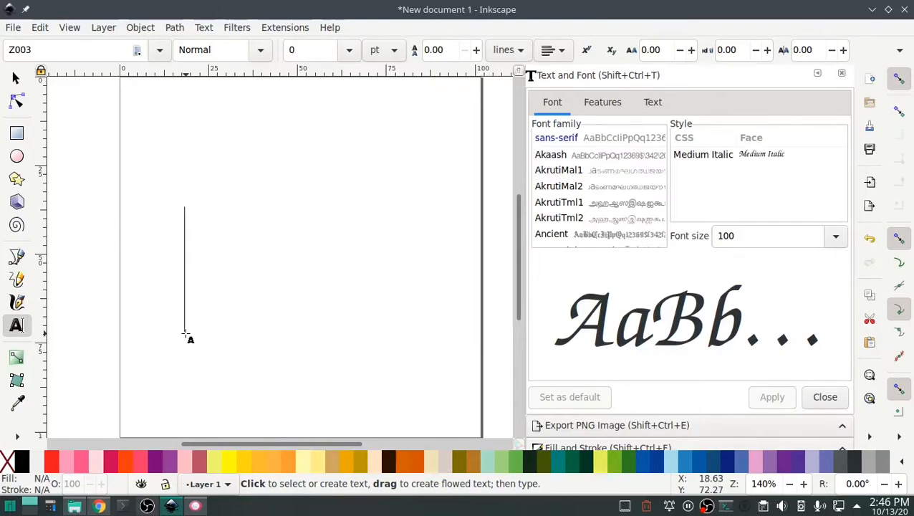
pyautogui.write('Linux')
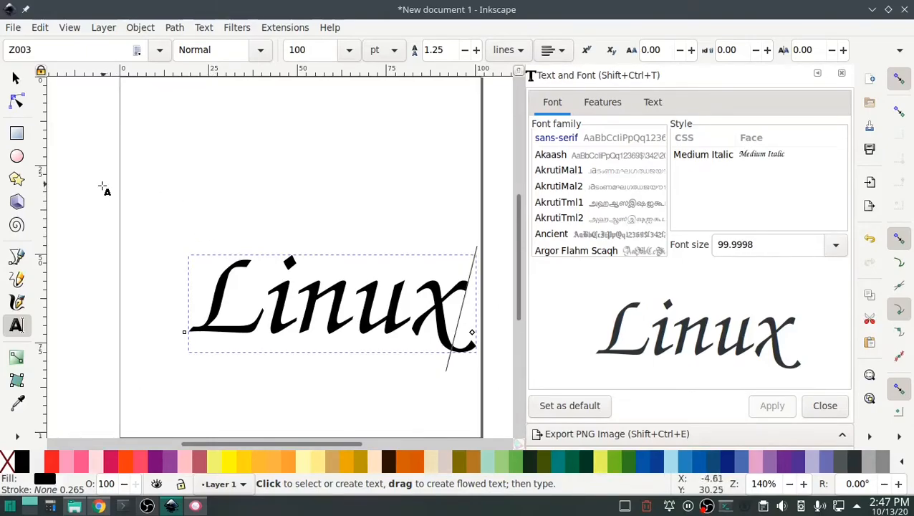
# Convert the "Linux" text object to paths
pyautogui.click(16, 78)
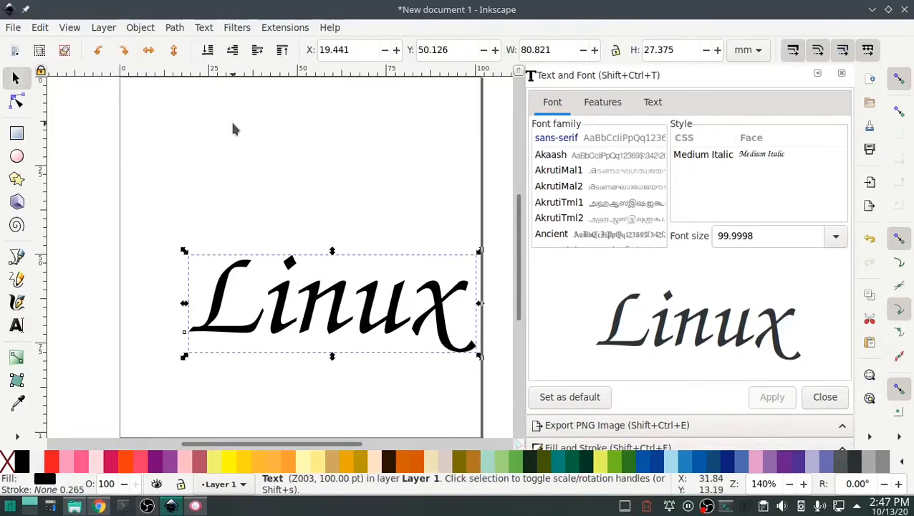
pyautogui.click(175, 27)
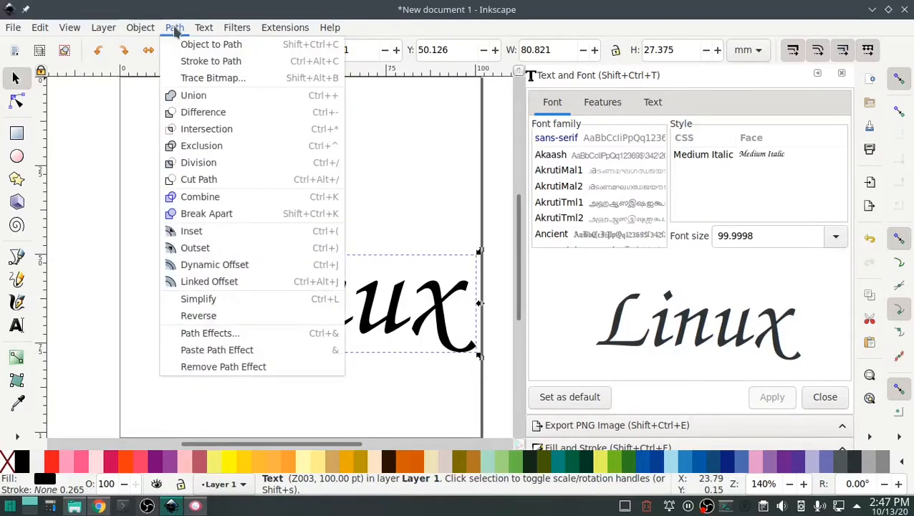
pyautogui.click(189, 44)
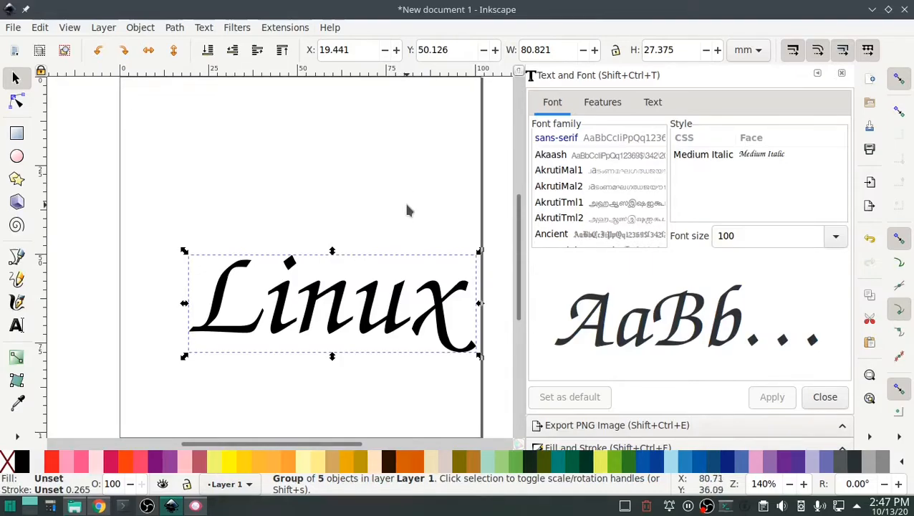
# Run Ink/Stitch's Break Apart Fill Objects on the lettering with the Complex method
pyautogui.click(179, 31)
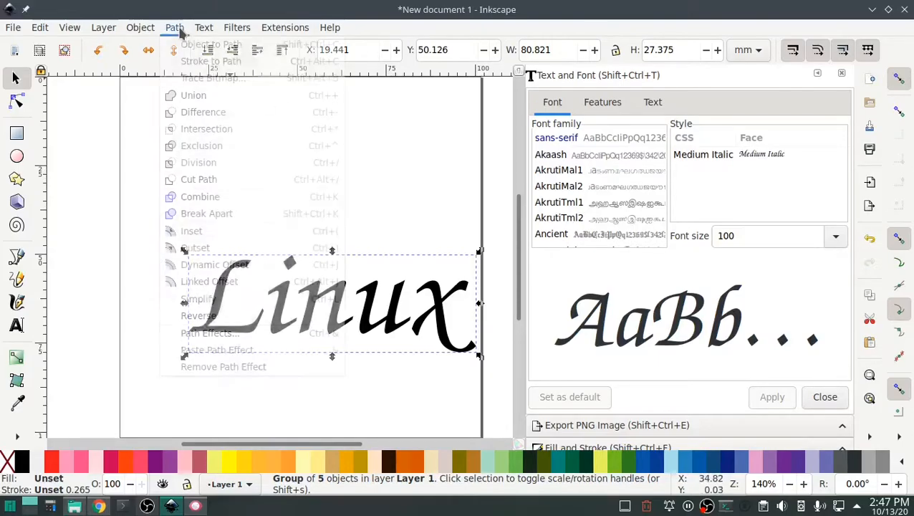
pyautogui.click(388, 123)
pyautogui.click(280, 31)
pyautogui.moveTo(301, 196)
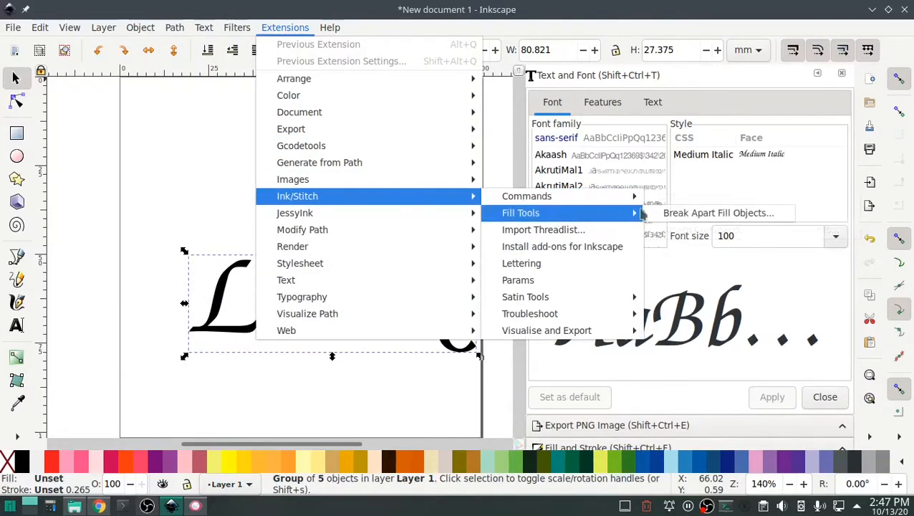
pyautogui.click(681, 214)
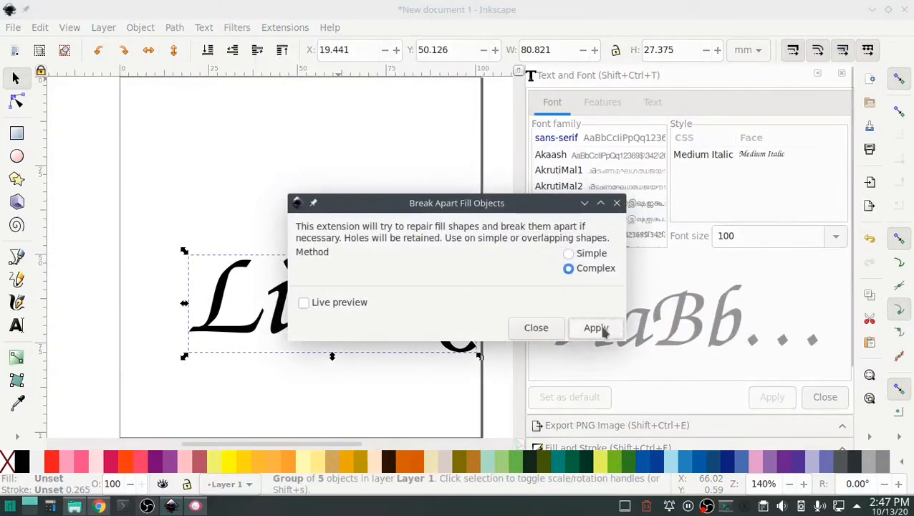
pyautogui.click(599, 329)
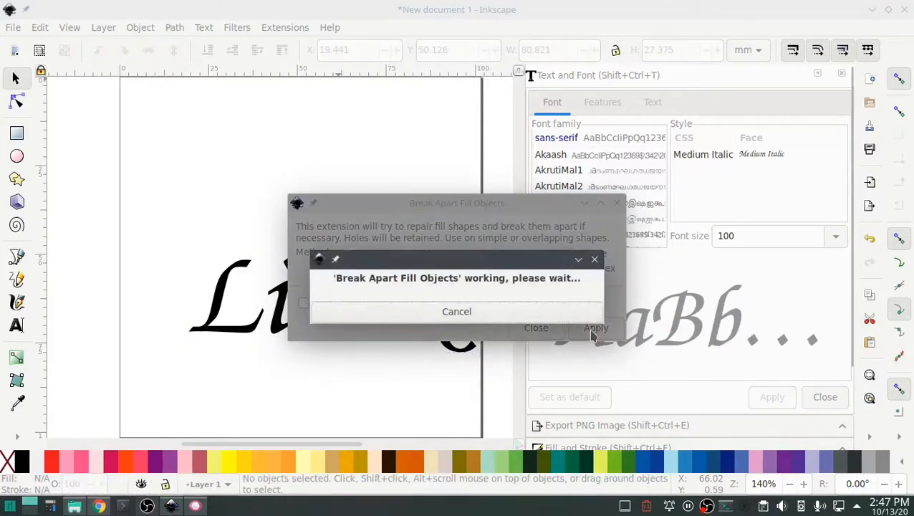
pyautogui.click(536, 327)
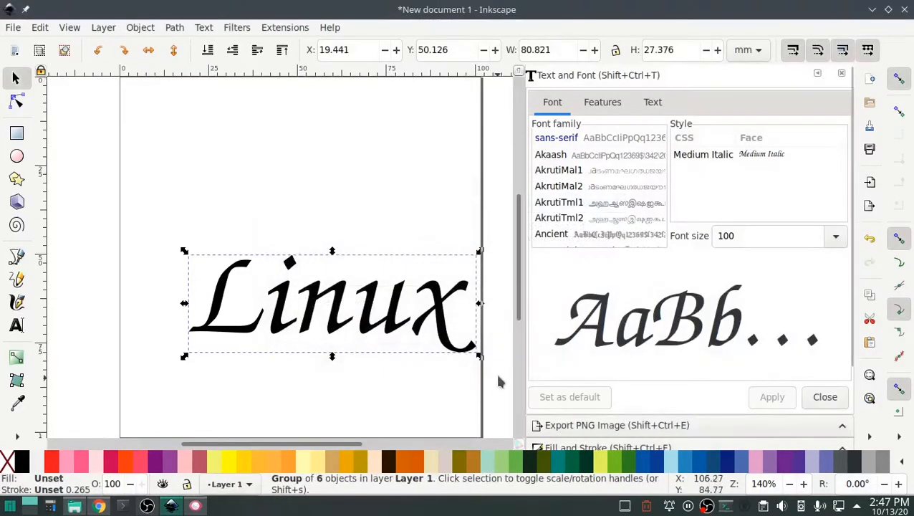
# Expand the lettering group in the object list and examine which path belongs to each letter
pyautogui.scroll(-3, 654, 365)
pyautogui.click(582, 417)
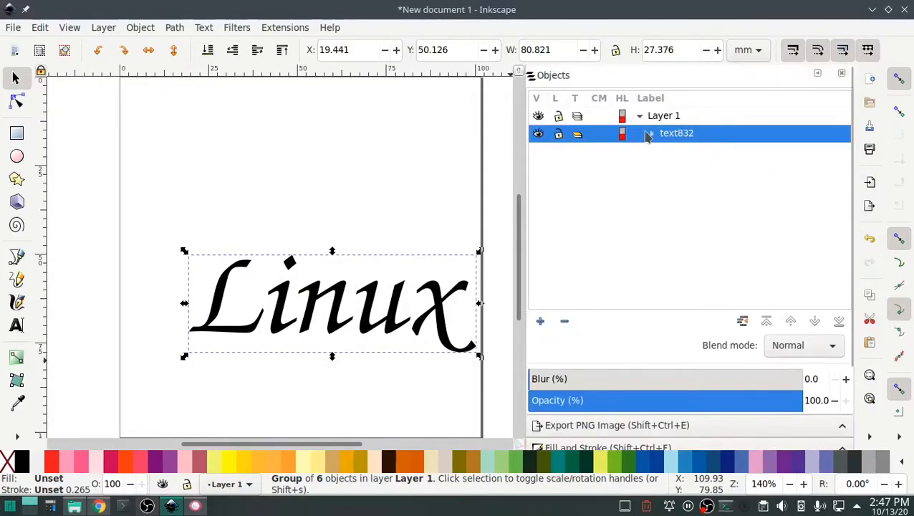
pyautogui.click(652, 134)
pyautogui.click(699, 265)
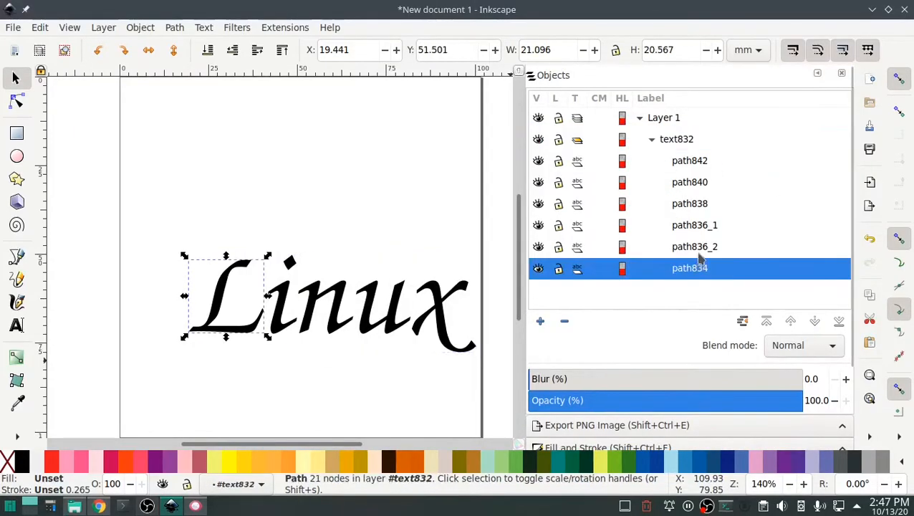
pyautogui.click(696, 247)
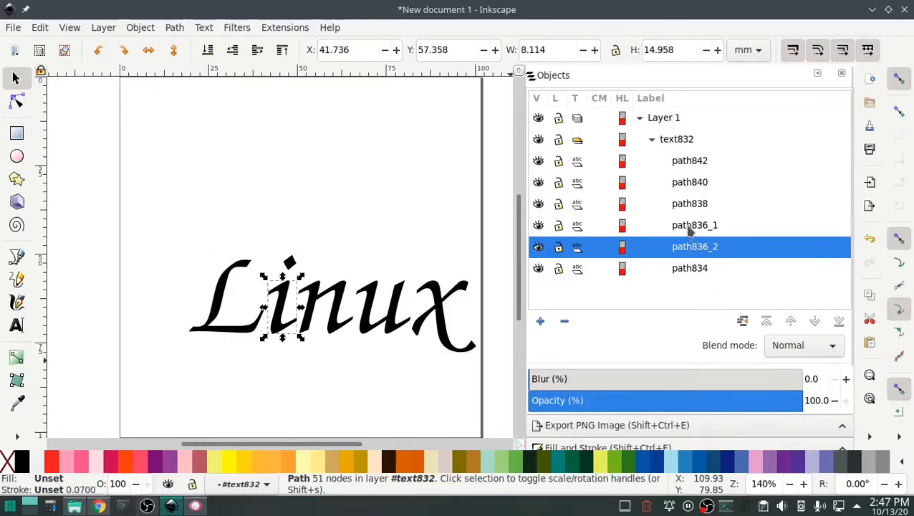
pyautogui.click(689, 227)
pyautogui.click(684, 206)
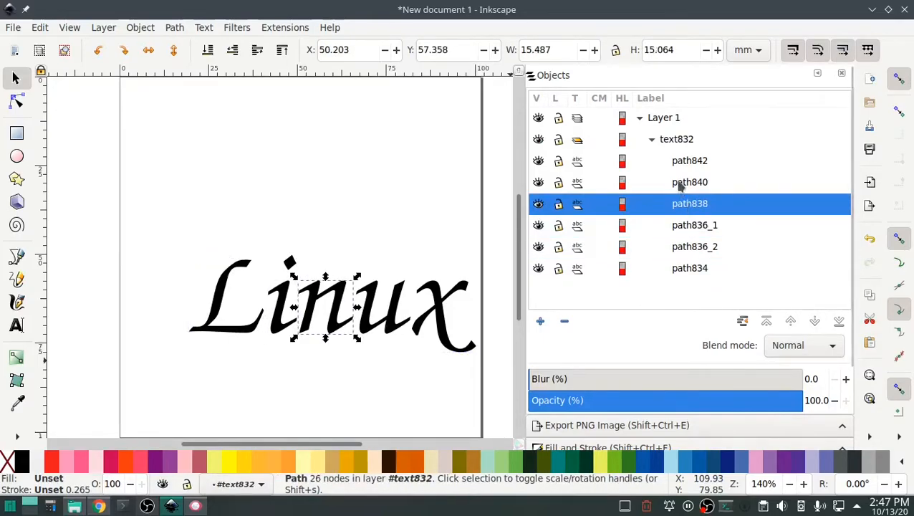
pyautogui.click(679, 183)
pyautogui.click(683, 161)
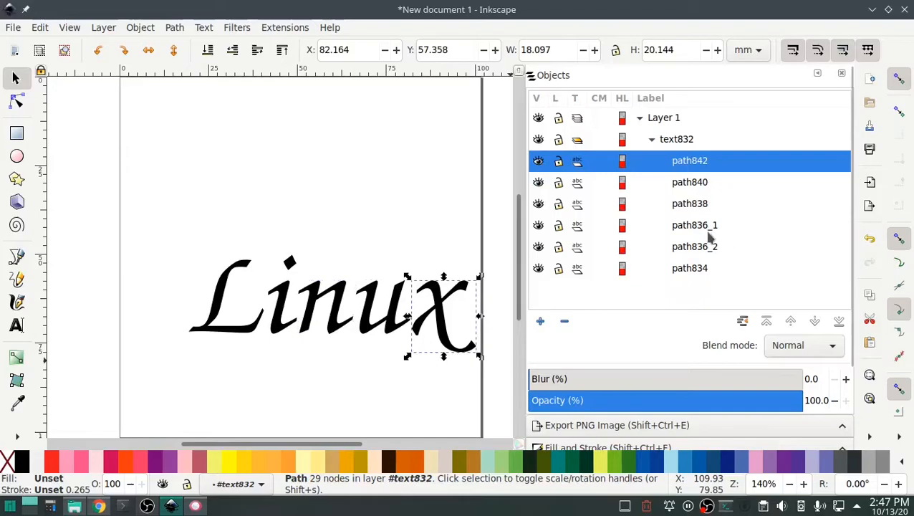
# Lock the width-to-height ratio and enlarge the letter L up and outward to about 31.7 by 31 mm
pyautogui.click(689, 269)
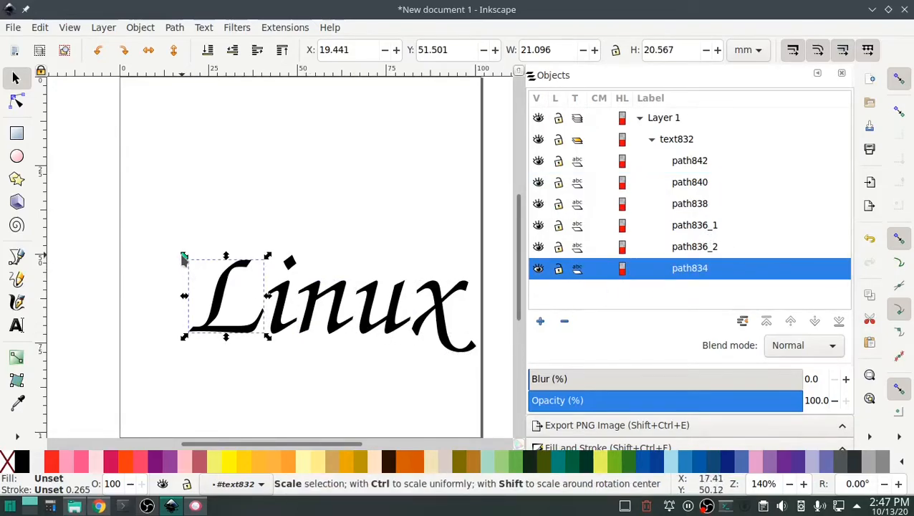
pyautogui.click(615, 51)
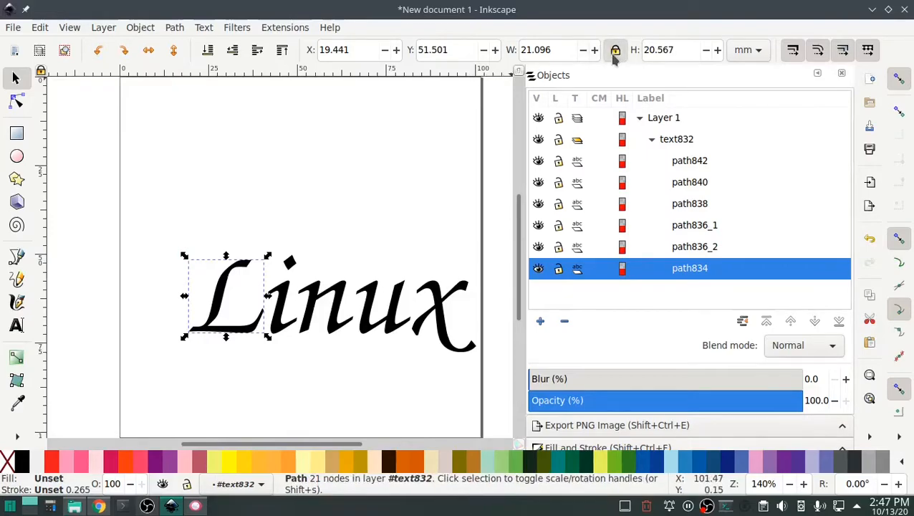
pyautogui.moveTo(184, 255); pyautogui.dragTo(149, 214)
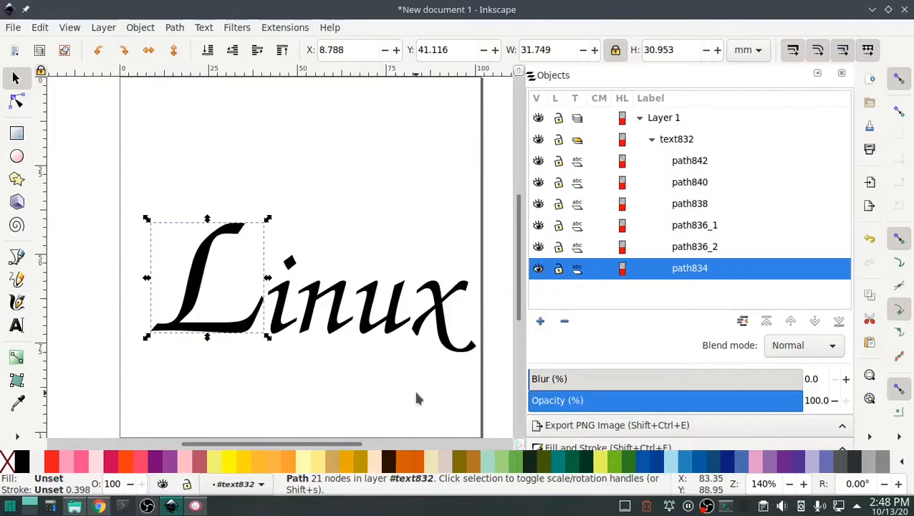
# Delete the separate dot above the letter i
pyautogui.click(689, 247)
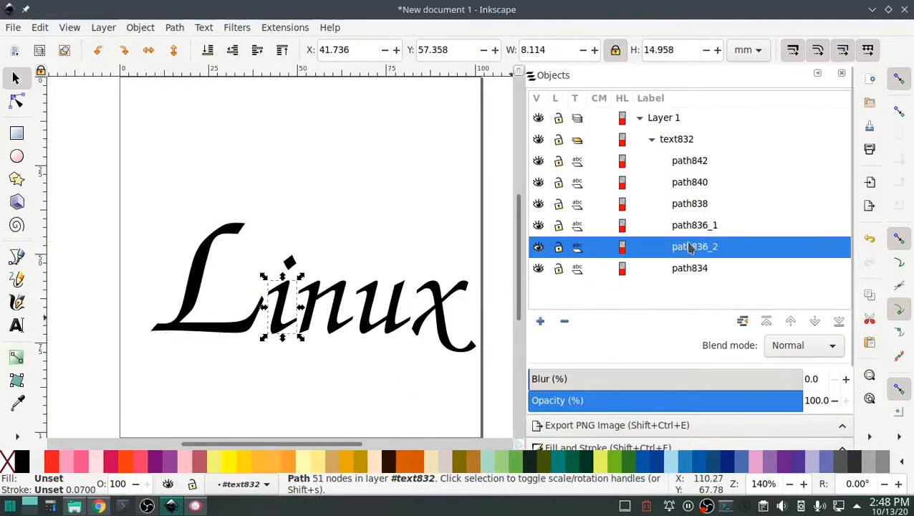
pyautogui.click(681, 227)
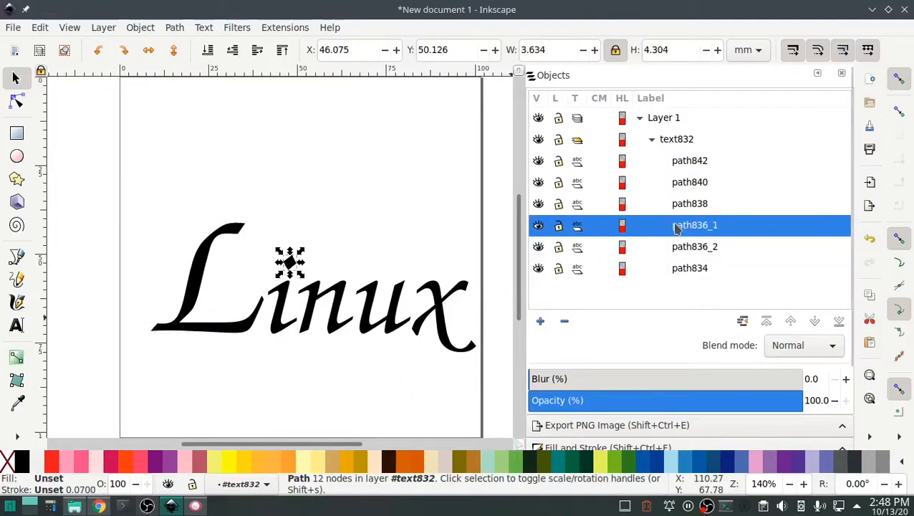
pyautogui.press('Escape')
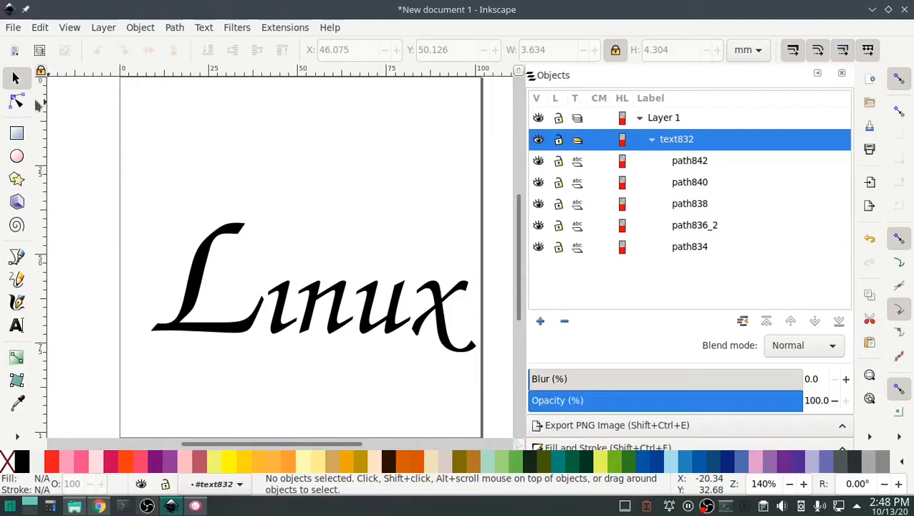
# Move the whole lettering group slightly left to about X 4.7, Y 41.7 mm, leaving nothing selected
pyautogui.click(675, 146)
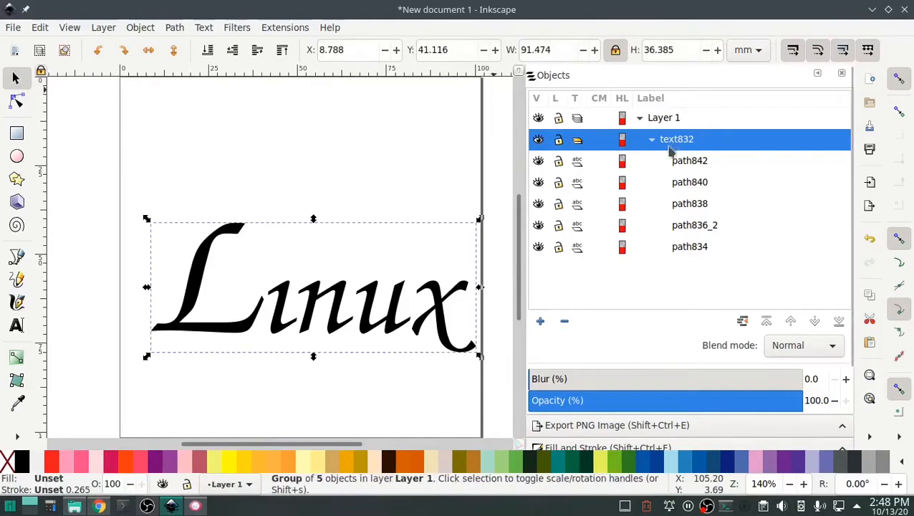
pyautogui.moveTo(373, 333); pyautogui.dragTo(358, 336)
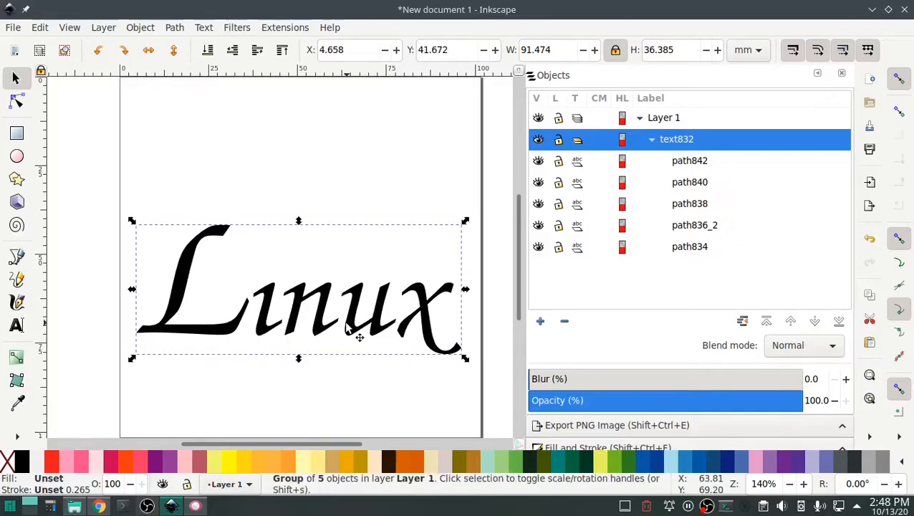
pyautogui.click(500, 265)
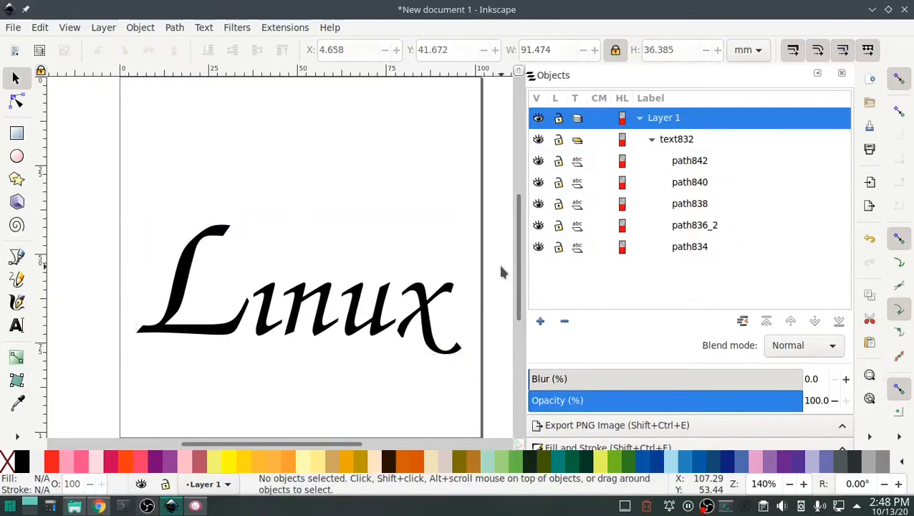
# Run Ink/Stitch's Troubleshoot Objects check on the lettering and dismiss its report
pyautogui.click(286, 27)
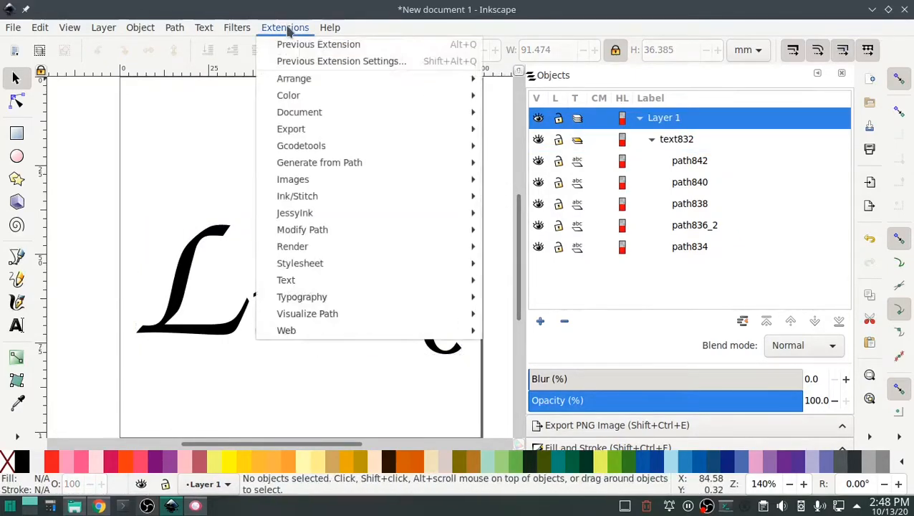
pyautogui.moveTo(308, 196)
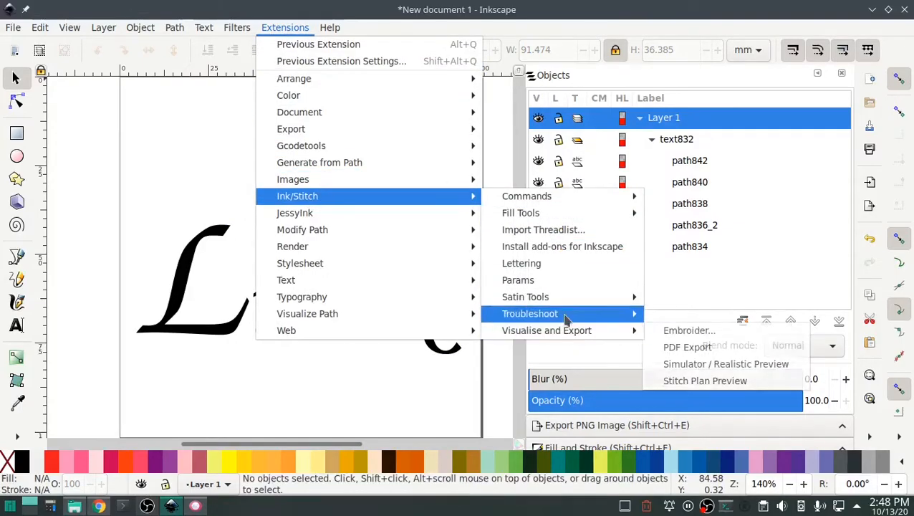
pyautogui.moveTo(606, 317)
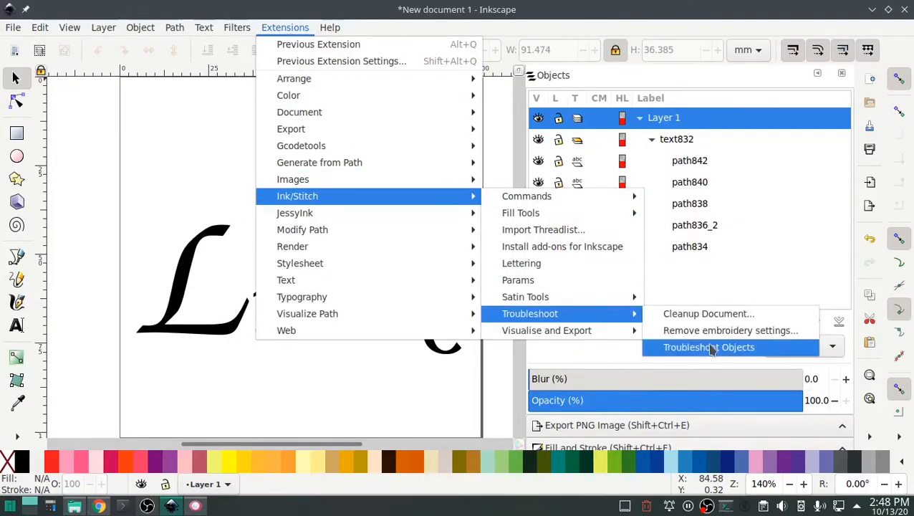
pyautogui.click(709, 347)
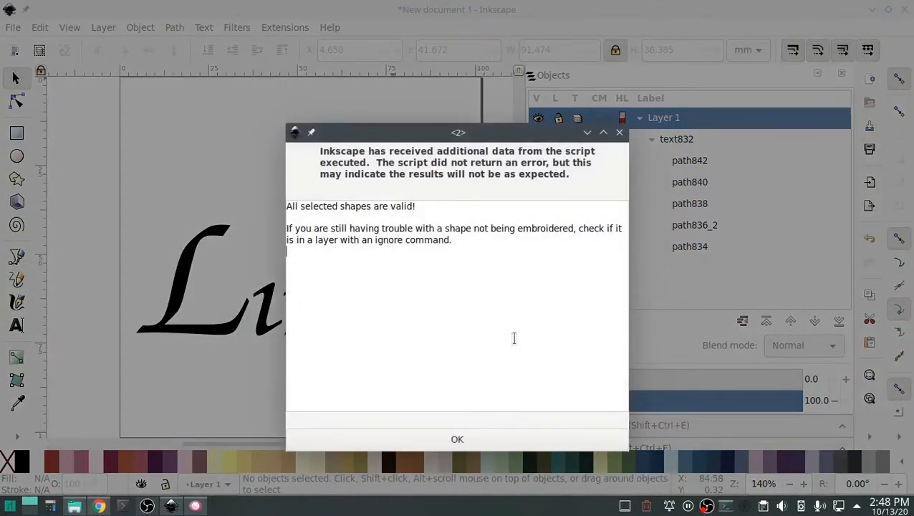
pyautogui.click(457, 439)
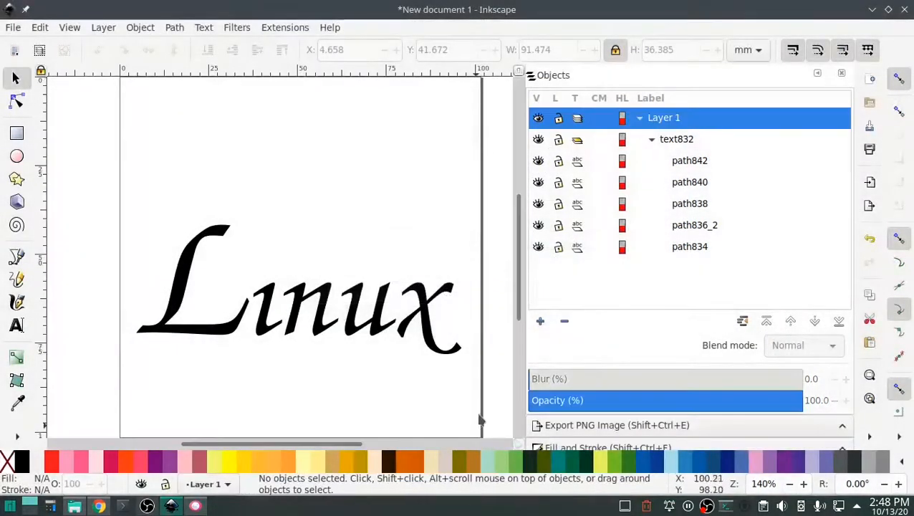
# Check the embroidered shirt photo in Gwenview and import 1024px-Manjaro-logo.svg.png into the Inkscape drawing with the offered import options
pyautogui.click(11, 28)
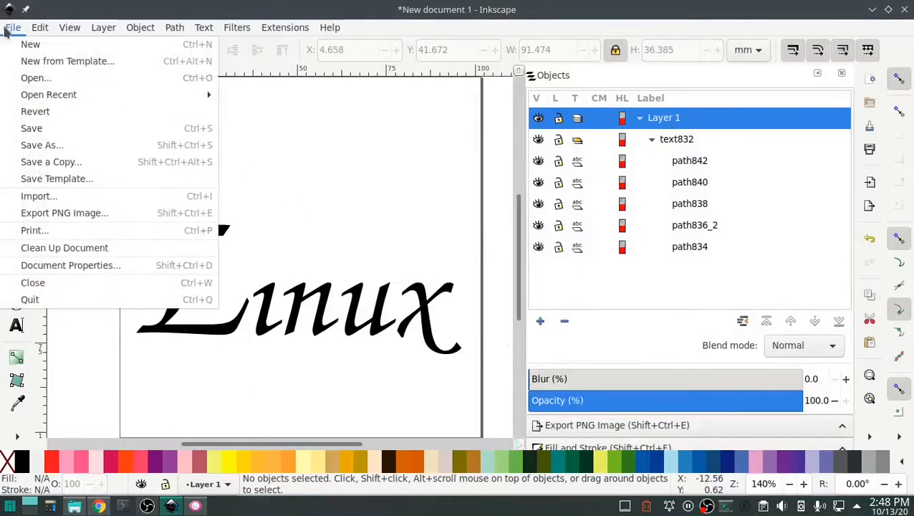
pyautogui.click(194, 506)
pyautogui.click(194, 506)
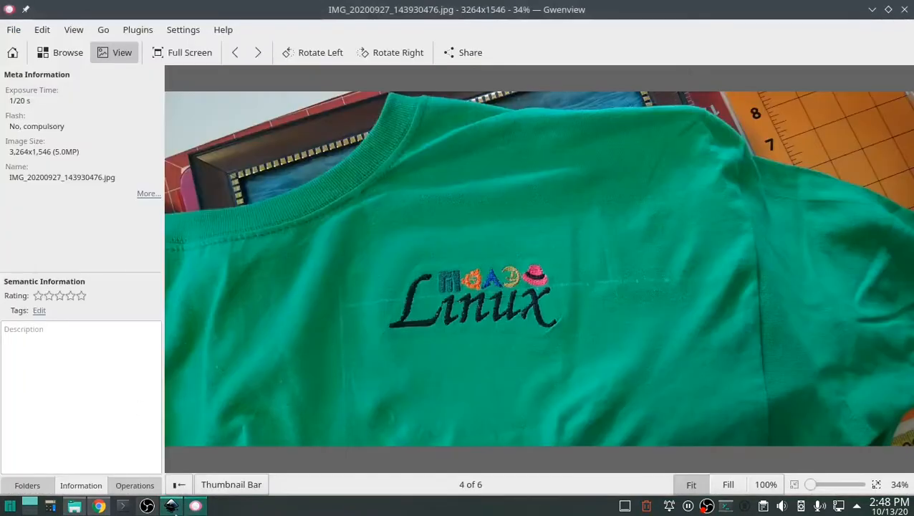
pyautogui.click(172, 506)
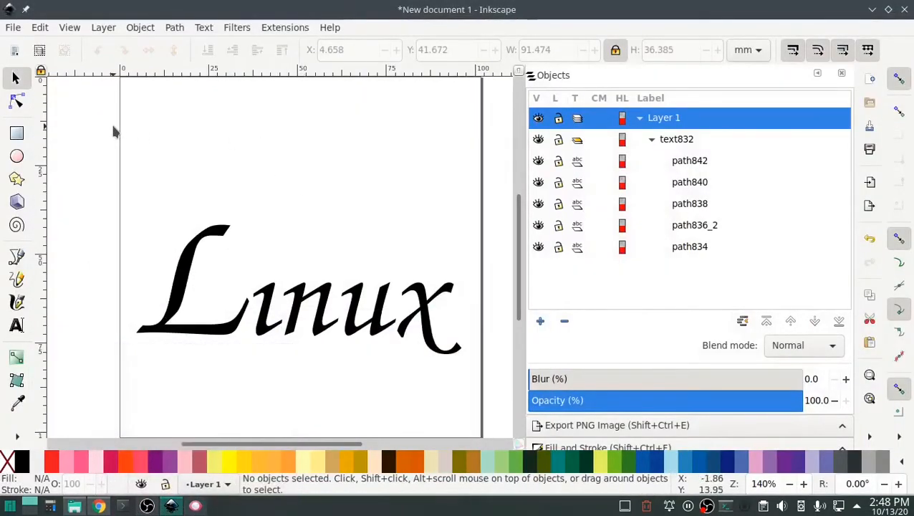
pyautogui.click(12, 28)
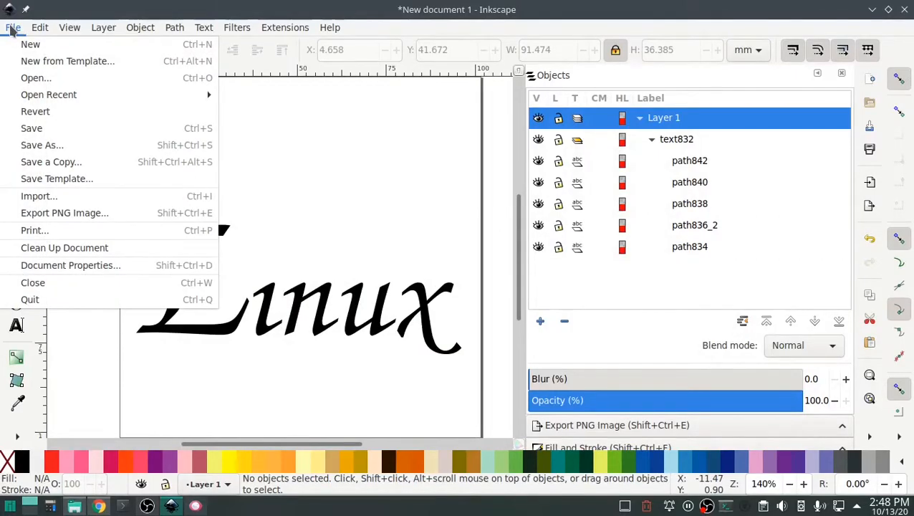
pyautogui.click(33, 195)
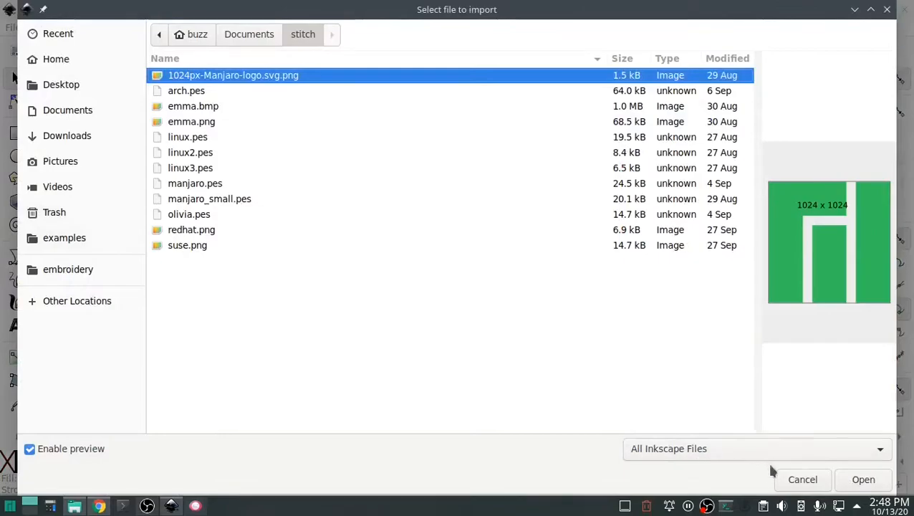
pyautogui.click(860, 480)
pyautogui.click(535, 354)
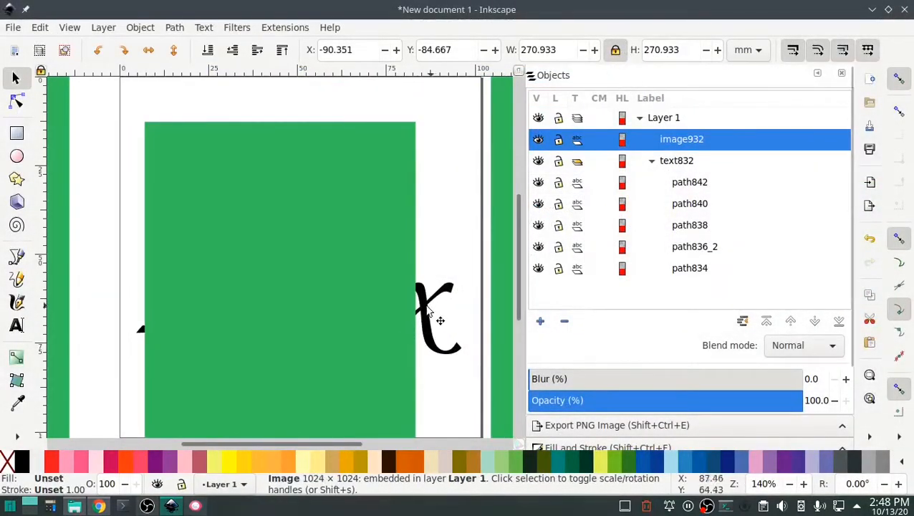
# Shrink the Manjaro image to about 34.8 mm square and move it onto the page above the lettering, about X 31.2, Y 7 mm
pyautogui.scroll(-9, 387, 337)
pyautogui.moveTo(394, 349); pyautogui.dragTo(363, 315)
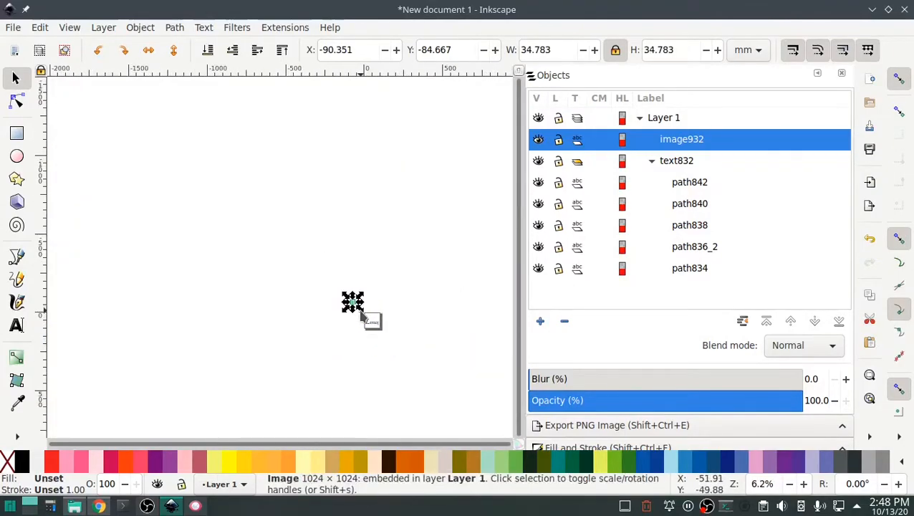
pyautogui.scroll(5, 367, 320)
pyautogui.moveTo(286, 224); pyautogui.dragTo(396, 307)
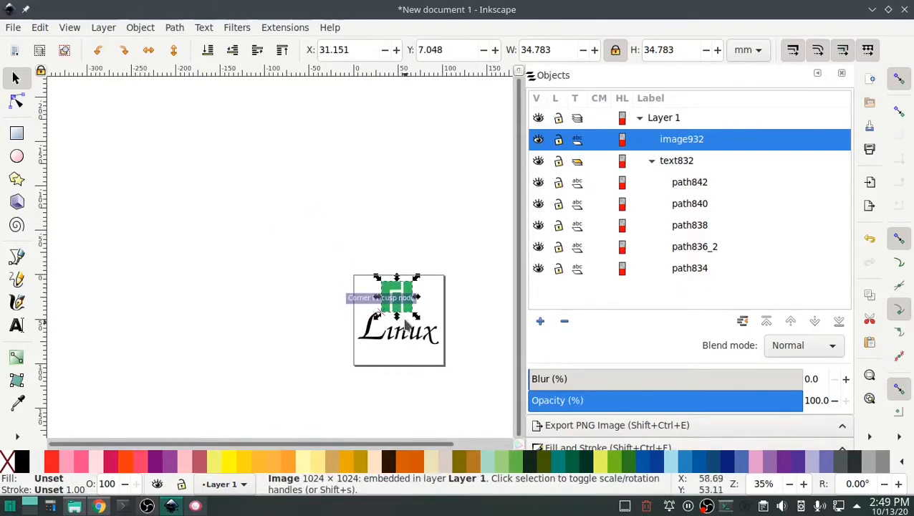
# Disable snapping, and shrink the Manjaro image to about 11.1 mm square above the letter i, at about X 33.7, Y 43.7 mm
pyautogui.click(900, 239)
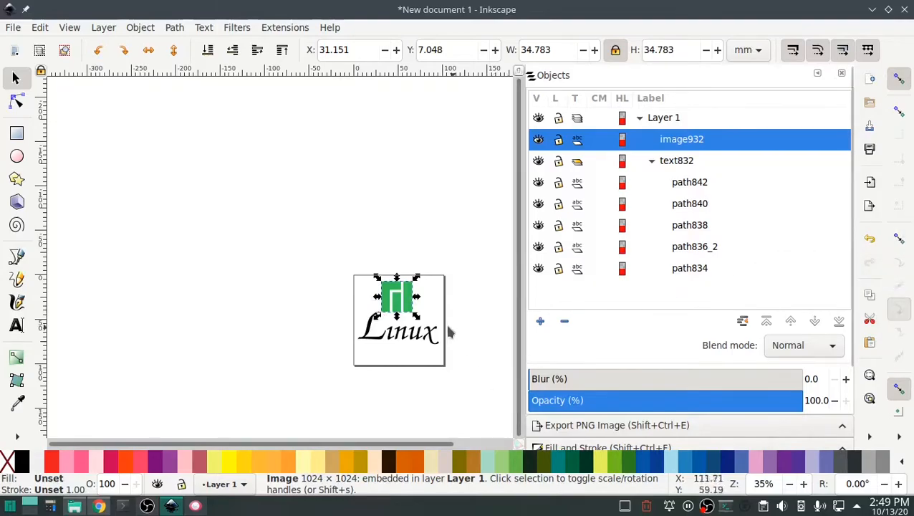
pyautogui.keyDown('ctrl'); pyautogui.scroll(4, 402, 344); pyautogui.keyUp('ctrl')
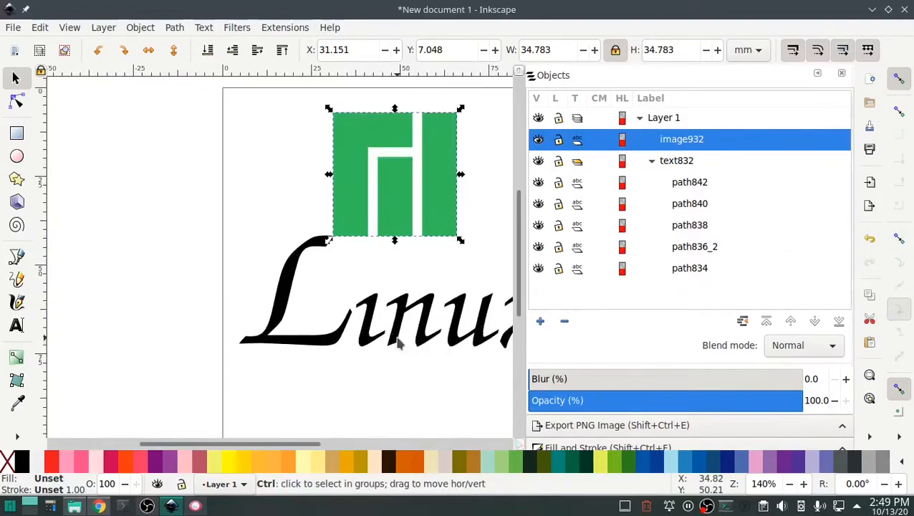
pyautogui.moveTo(297, 444); pyautogui.dragTo(327, 443)
pyautogui.moveTo(397, 242); pyautogui.dragTo(292, 273)
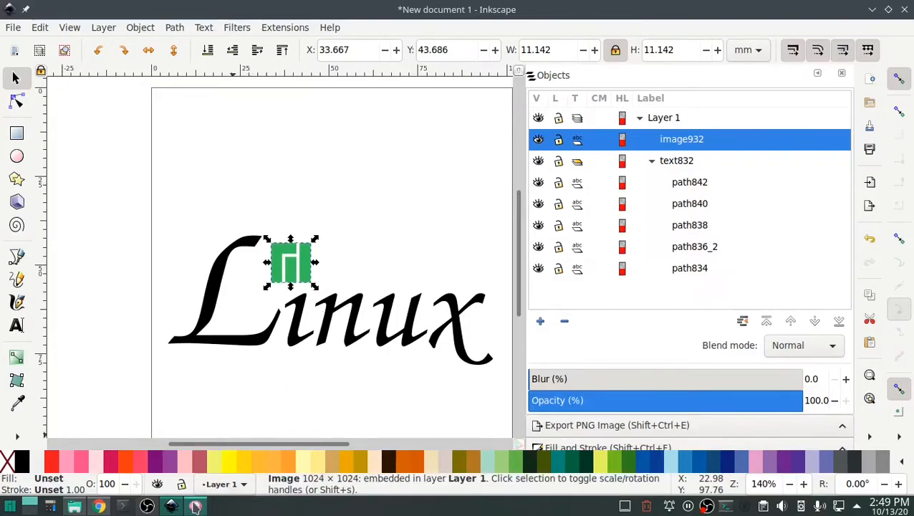
# Compare the layout with the shirt photo in Gwenview and enlarge the Manjaro image in Inkscape to about 13 mm square
pyautogui.click(195, 507)
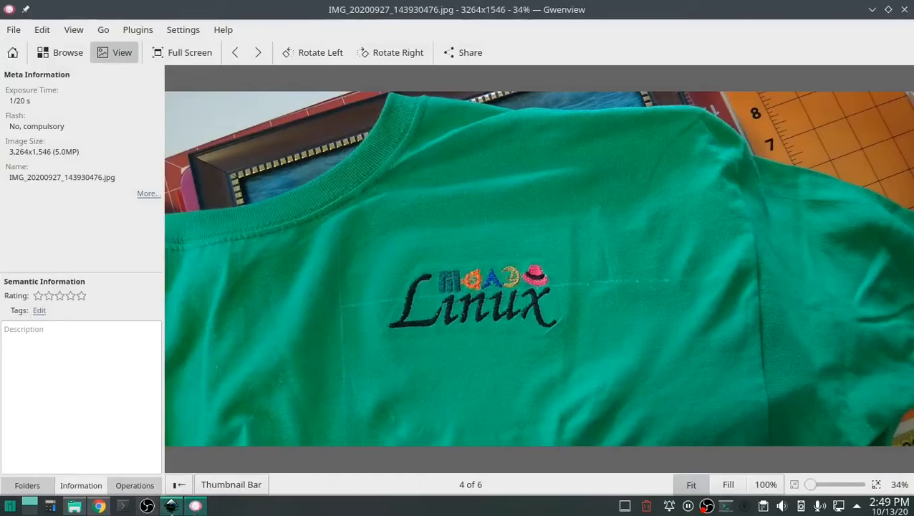
pyautogui.click(170, 506)
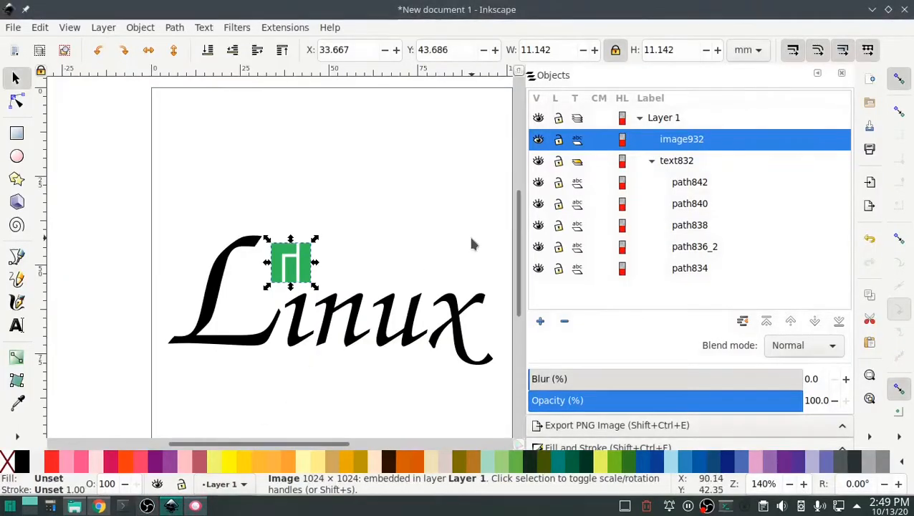
pyautogui.moveTo(315, 287); pyautogui.dragTo(323, 293)
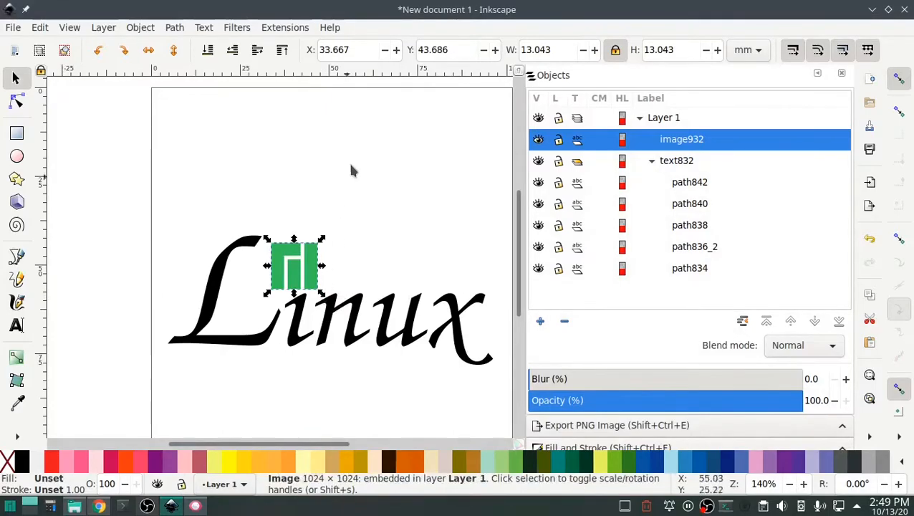
# Trace the Manjaro image into a path using a single-scan brightness cutoff with threshold 0.450, and close the tracing dialog
pyautogui.click(175, 28)
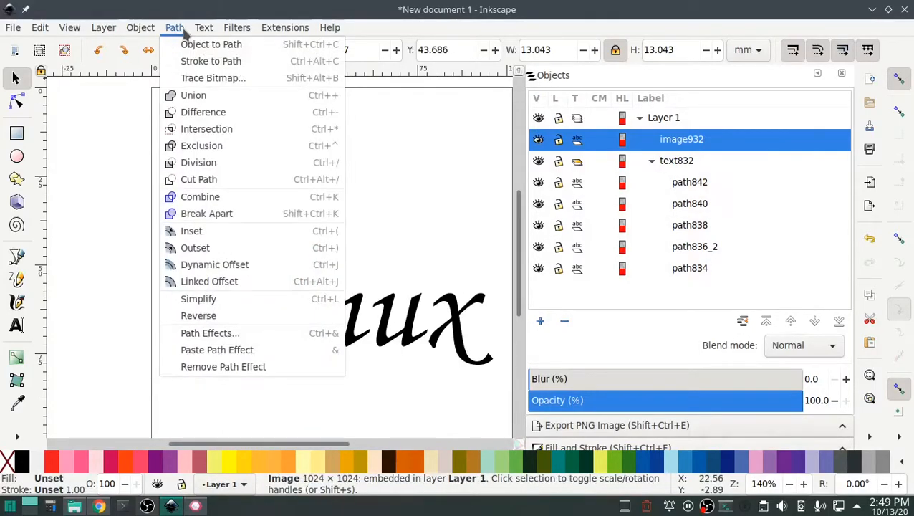
pyautogui.moveTo(292, 33)
pyautogui.click(208, 78)
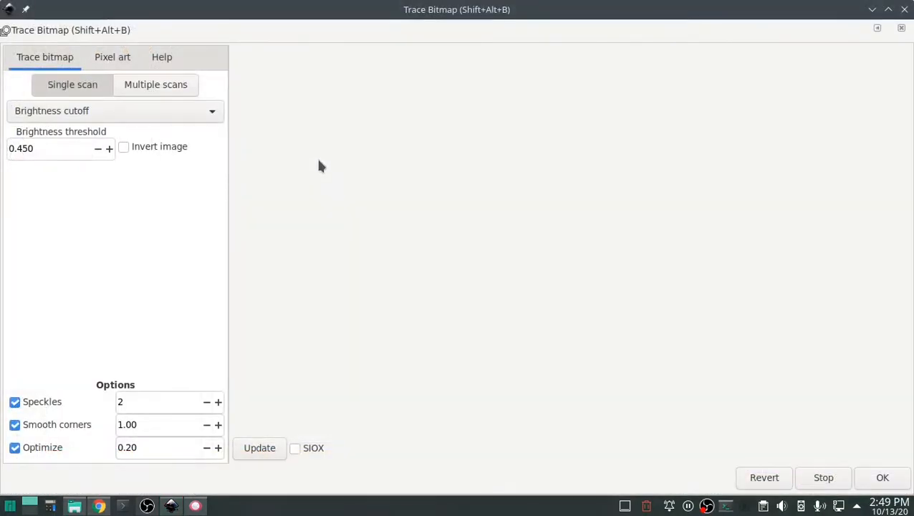
pyautogui.click(267, 444)
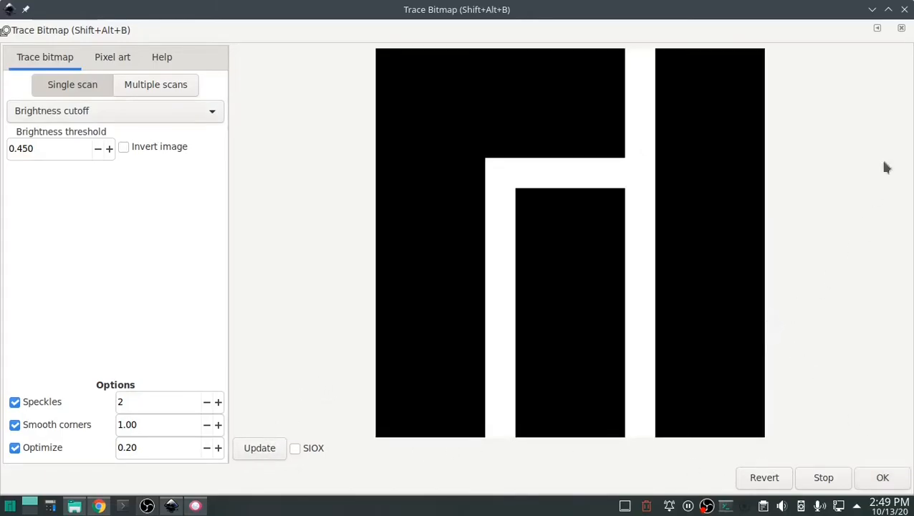
pyautogui.click(904, 10)
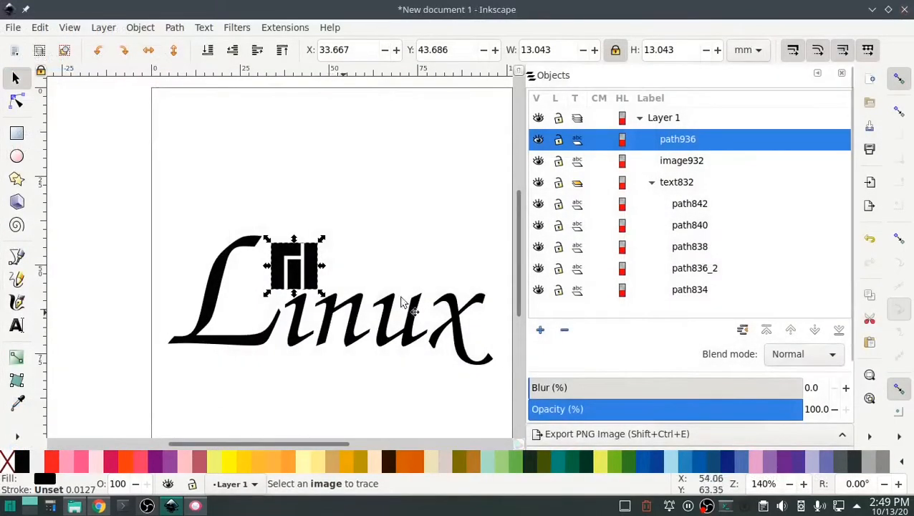
# Compare the traced path with the source image by toggling its visibility, and delete the original Manjaro bitmap, leaving the traced path selected
pyautogui.click(670, 161)
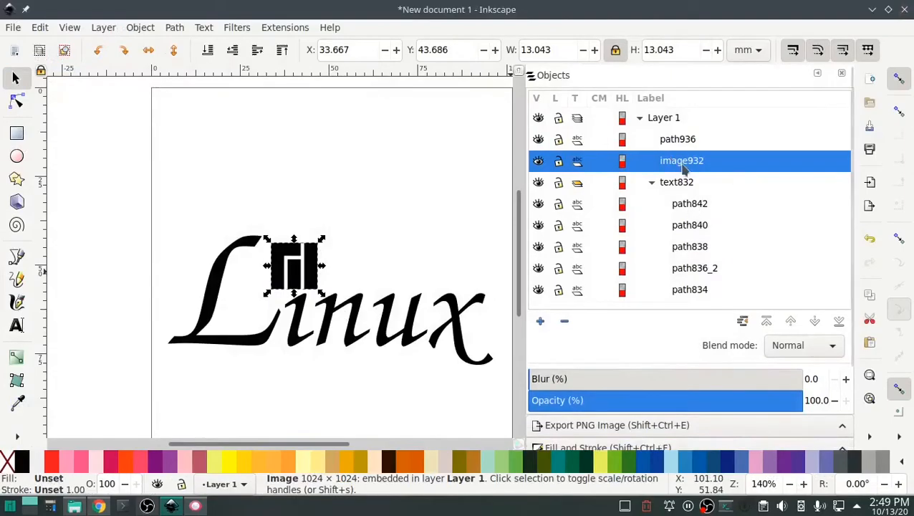
pyautogui.click(539, 141)
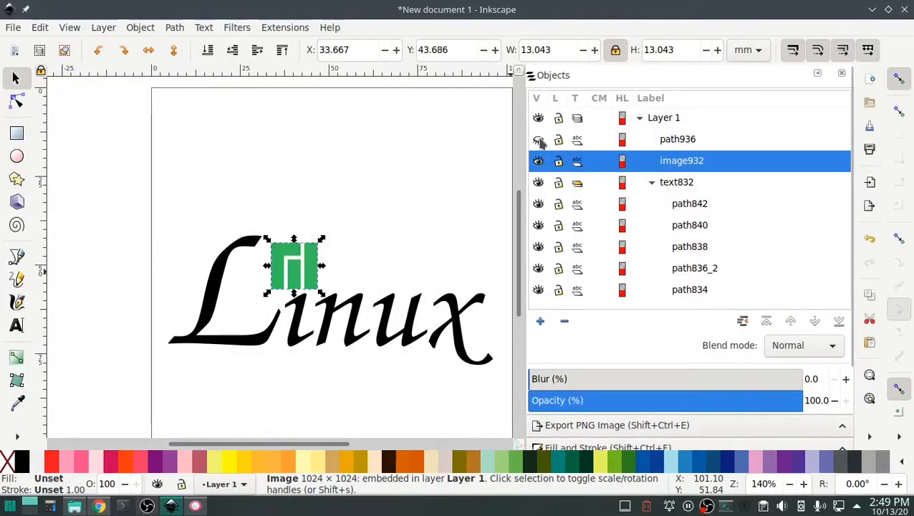
pyautogui.click(539, 140)
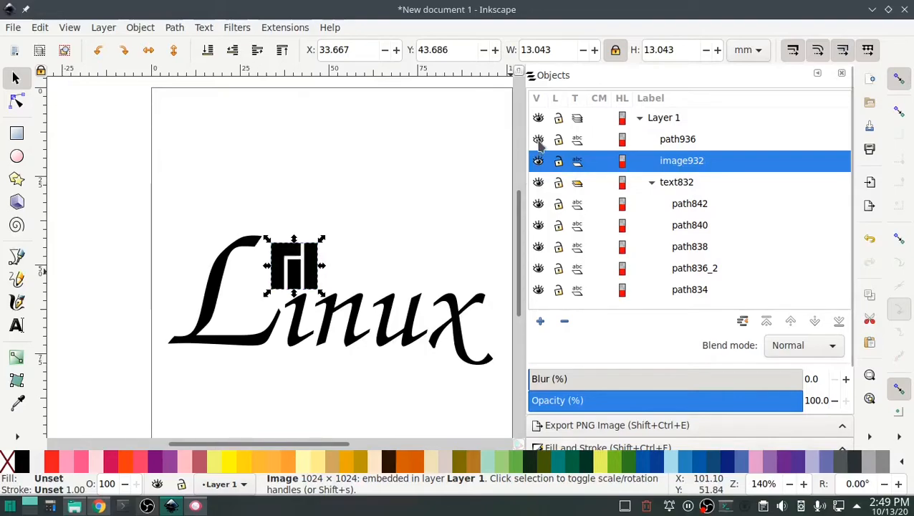
pyautogui.rightClick(685, 159)
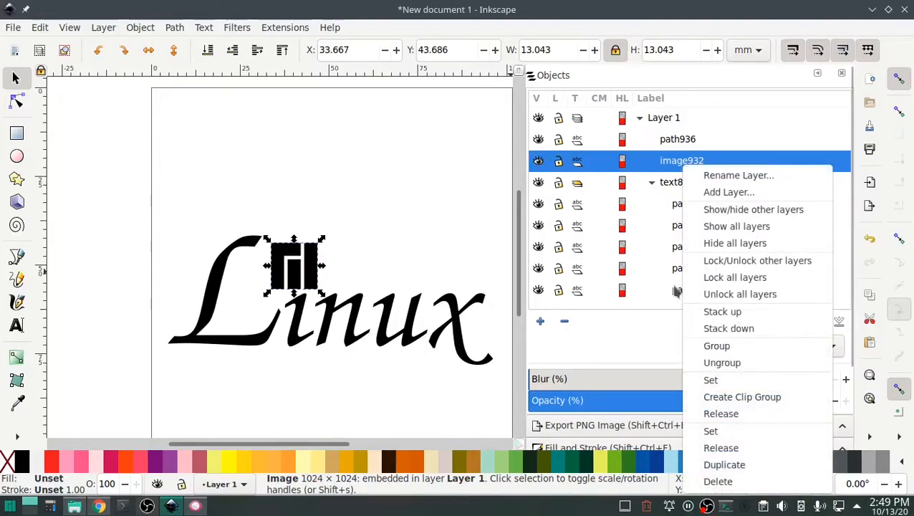
pyautogui.click(709, 481)
pyautogui.click(678, 140)
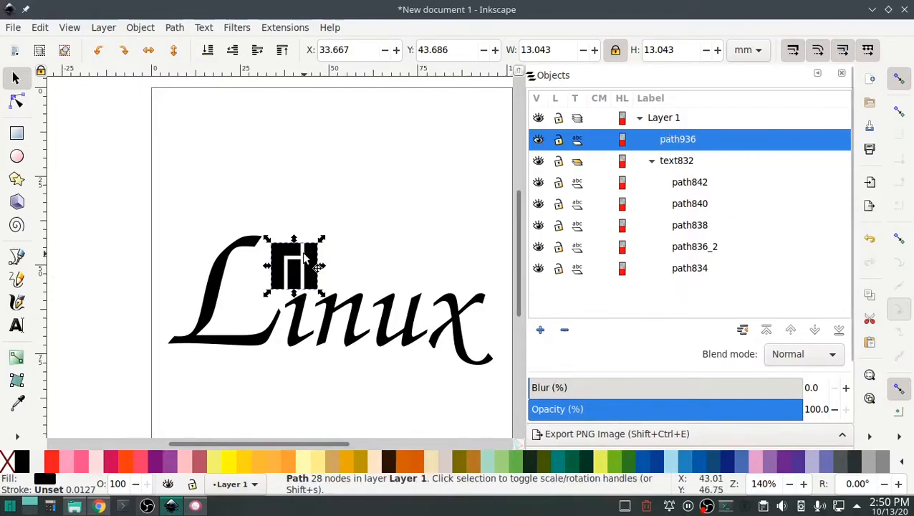
# Break the traced Manjaro logo into separate fill shapes with Ink/Stitch's Break Apart Fill Objects, using the Complex method
pyautogui.click(283, 27)
pyautogui.moveTo(346, 198)
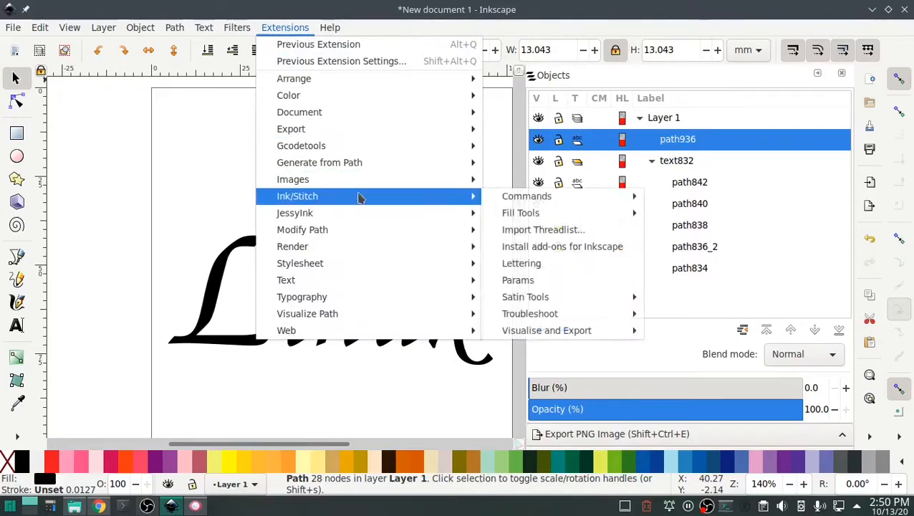
pyautogui.moveTo(569, 215)
pyautogui.click(677, 213)
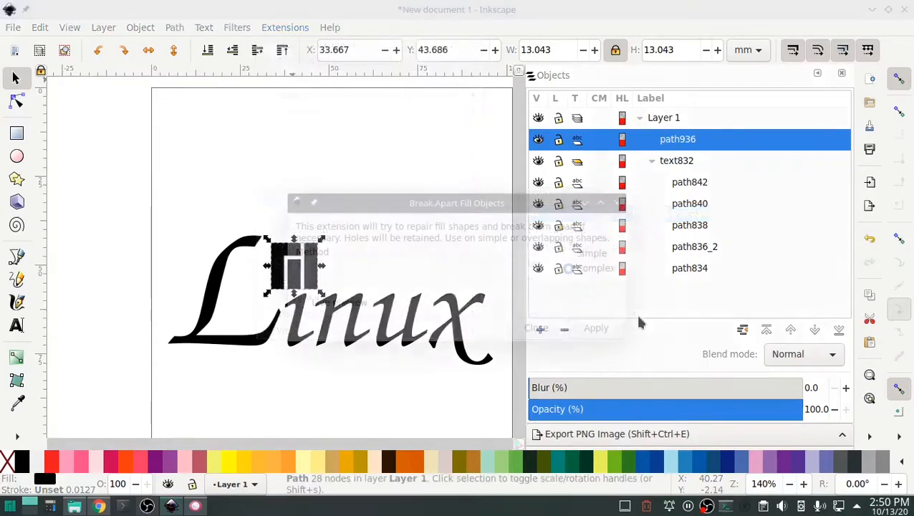
pyautogui.click(595, 330)
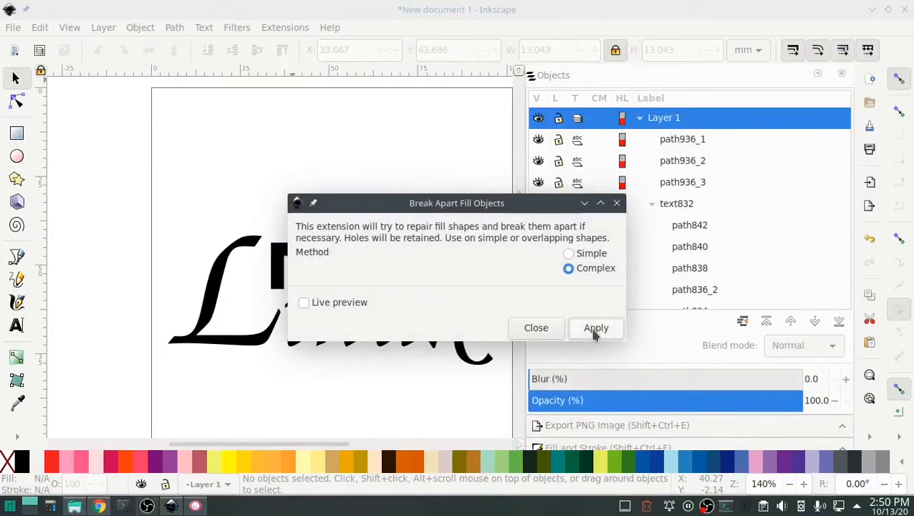
pyautogui.click(545, 328)
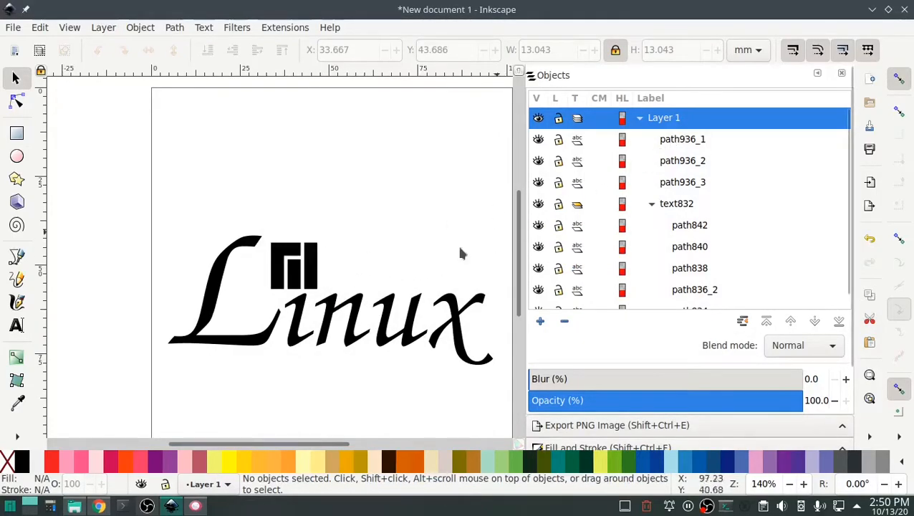
# Select the three Manjaro logo pieces, run Ink/Stitch's Troubleshoot Objects check on them, and dismiss its report
pyautogui.moveTo(330, 290)
pyautogui.mouseDown()
pyautogui.moveTo(257, 234)
pyautogui.moveTo(341, 292)
pyautogui.mouseUp()
pyautogui.click(265, 240)
pyautogui.click(265, 229)
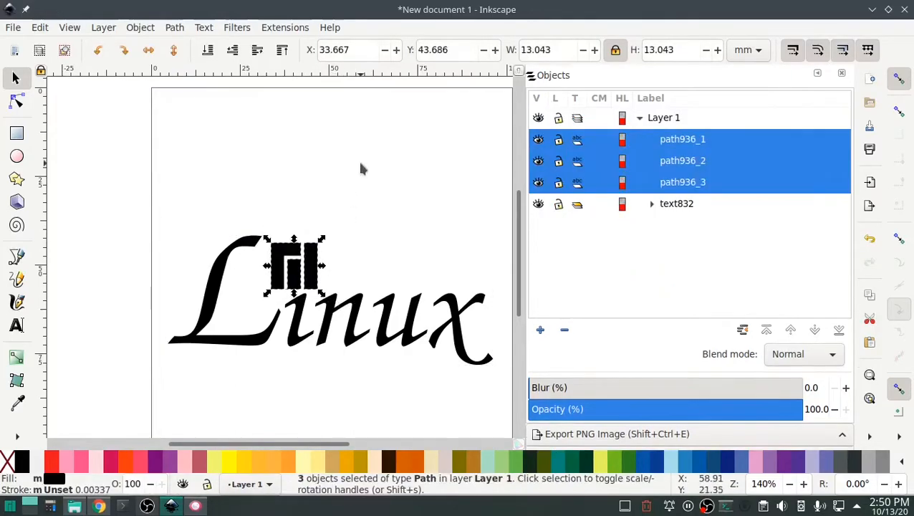
pyautogui.click(288, 28)
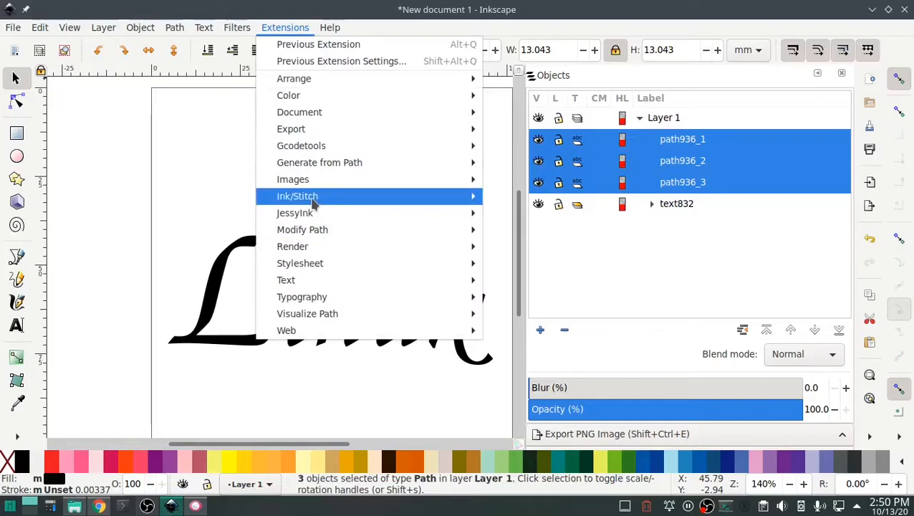
pyautogui.moveTo(312, 196)
pyautogui.moveTo(547, 314)
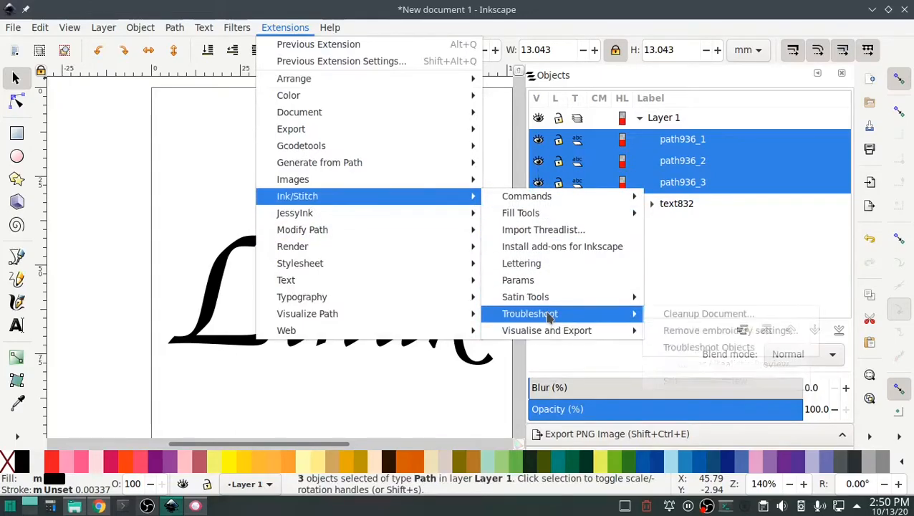
pyautogui.click(713, 346)
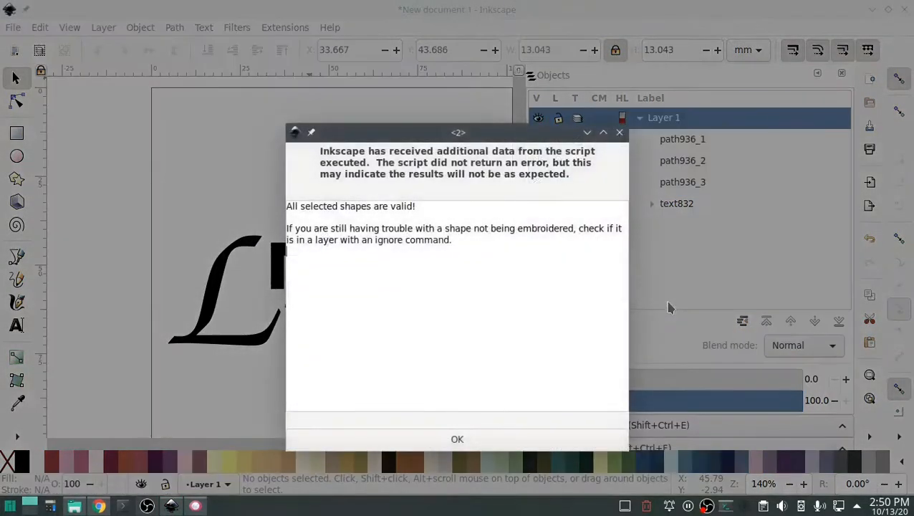
pyautogui.click(457, 439)
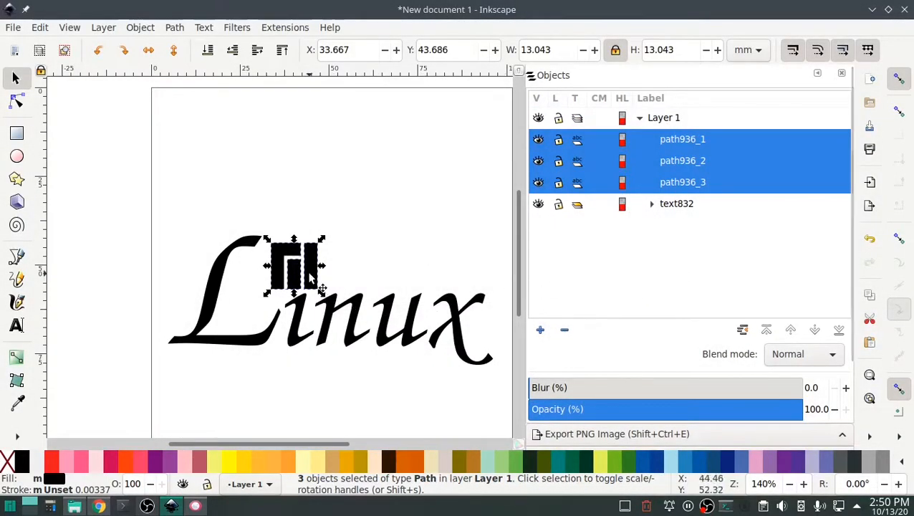
# Group the three Manjaro logo pieces and switch to the shirt photo in Gwenview
pyautogui.rightClick(681, 141)
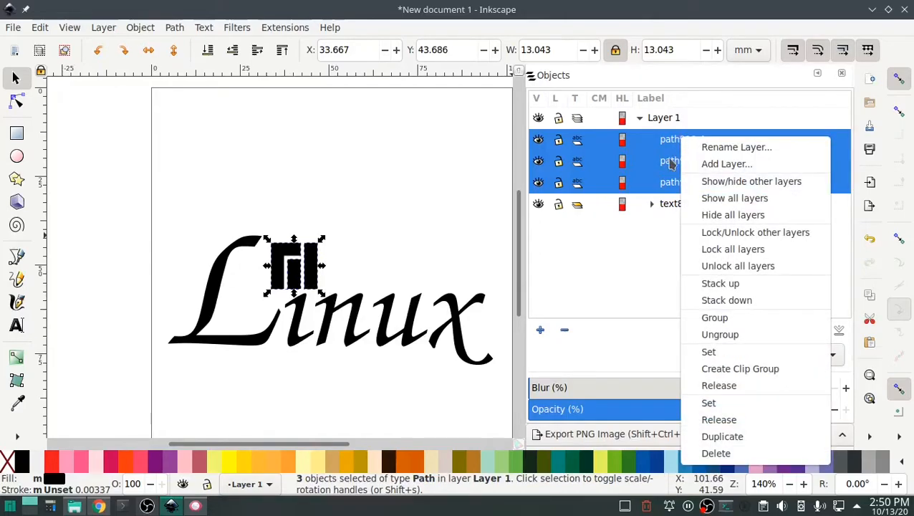
pyautogui.click(715, 318)
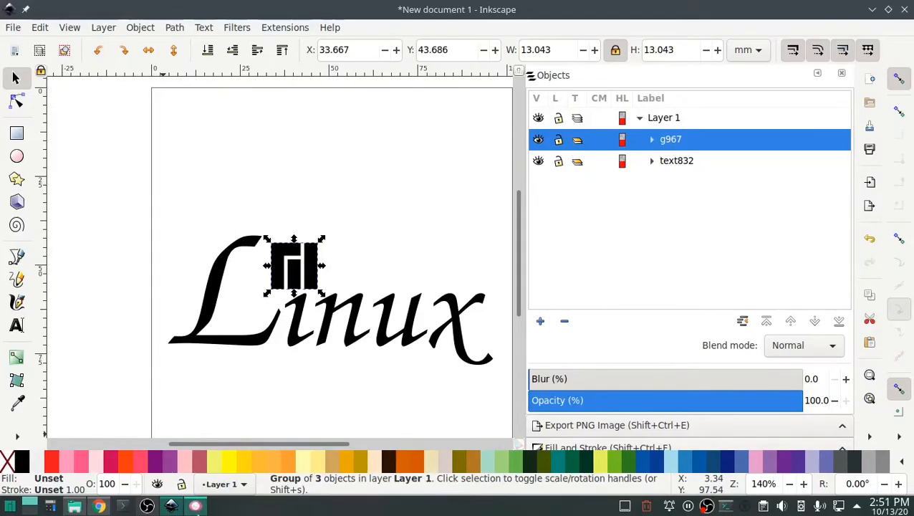
pyautogui.click(195, 506)
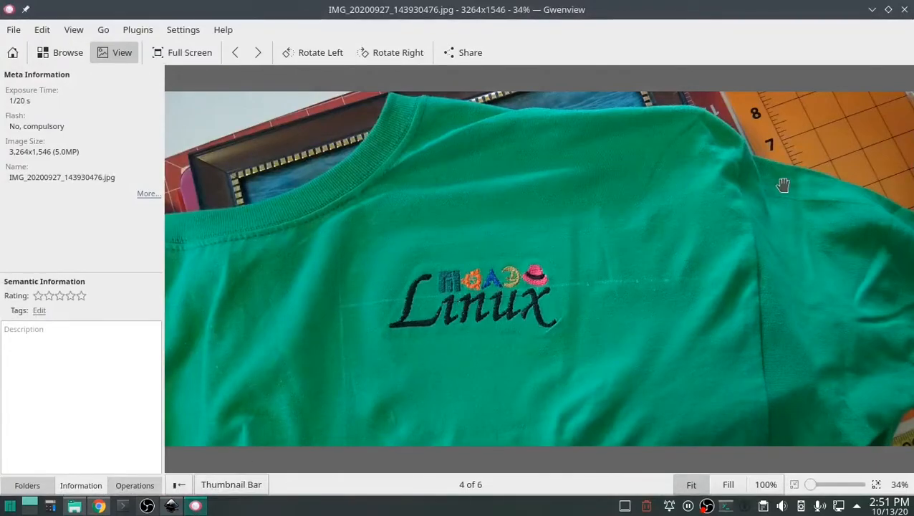
# Switch back to Inkscape and import Ubuntu-Logo.png from the linux folder as an embedded image, keeping the DPI from the file
pyautogui.click(170, 506)
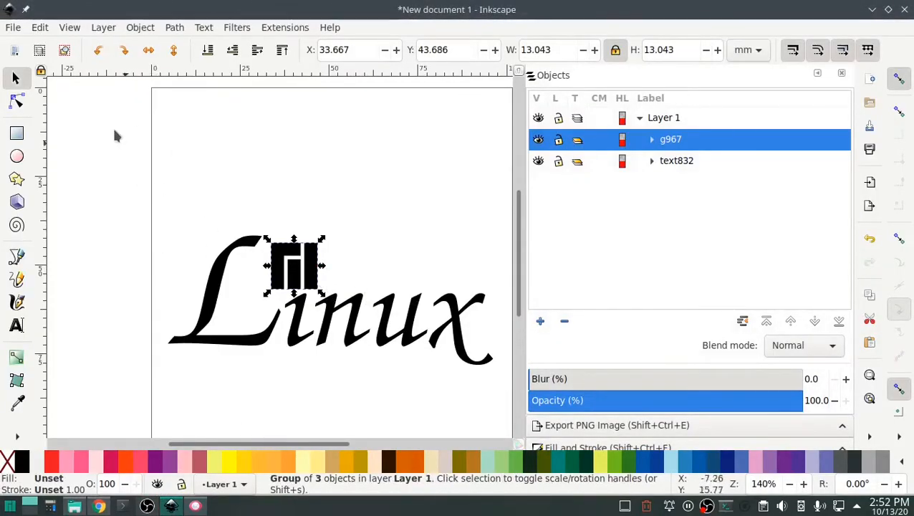
pyautogui.click(15, 32)
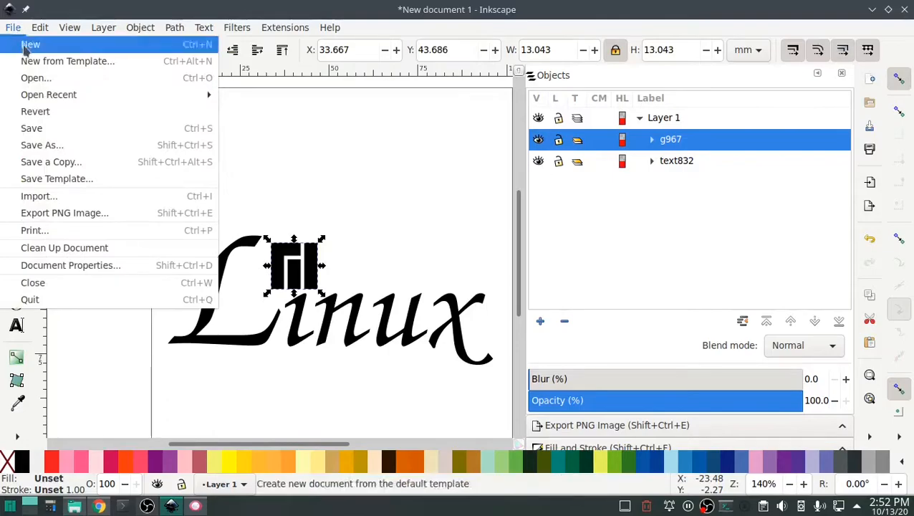
pyautogui.click(50, 197)
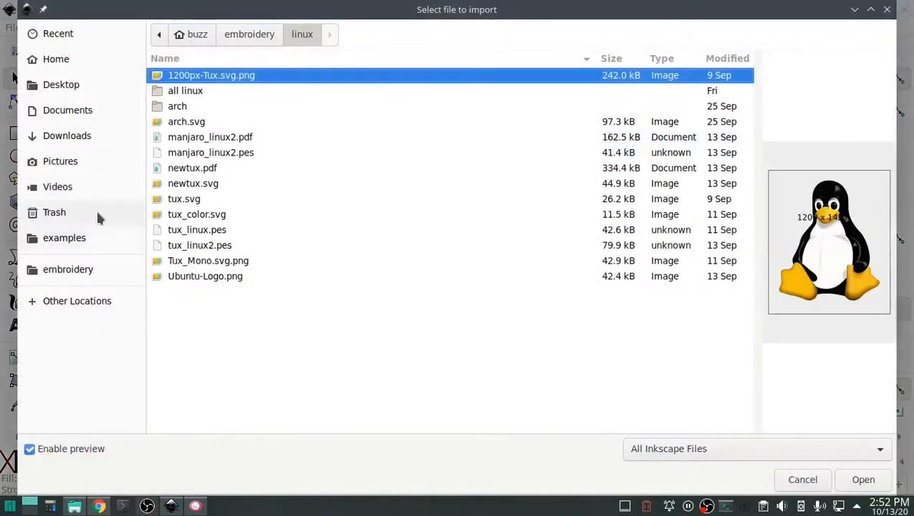
pyautogui.click(202, 262)
pyautogui.click(208, 276)
pyautogui.click(863, 479)
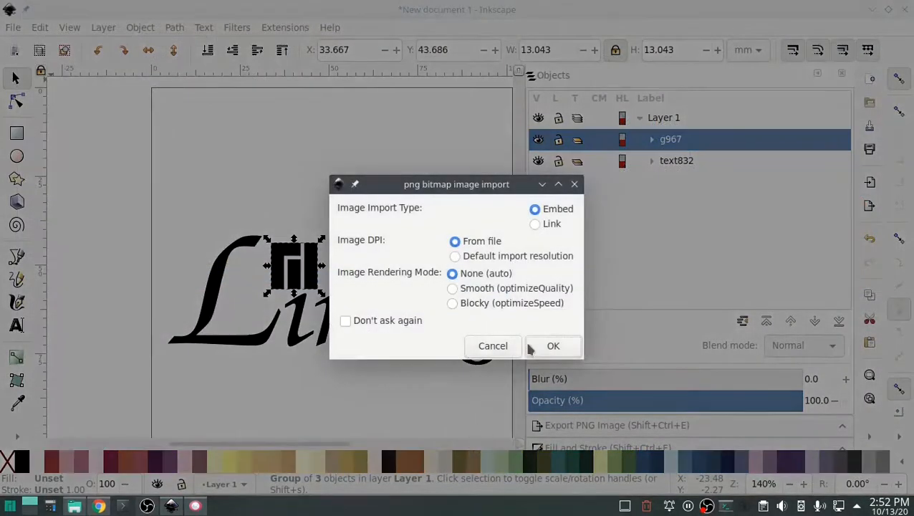
pyautogui.click(538, 349)
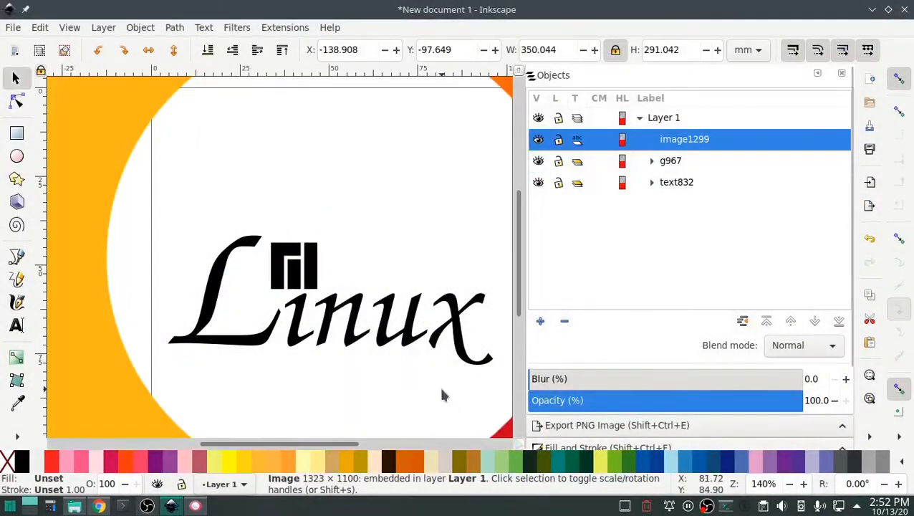
# Scale the Ubuntu logo bitmap down to about 13.5 by 11.2 mm and place it beside the Manjaro logo above the lettering
pyautogui.scroll(-5, 449, 326)
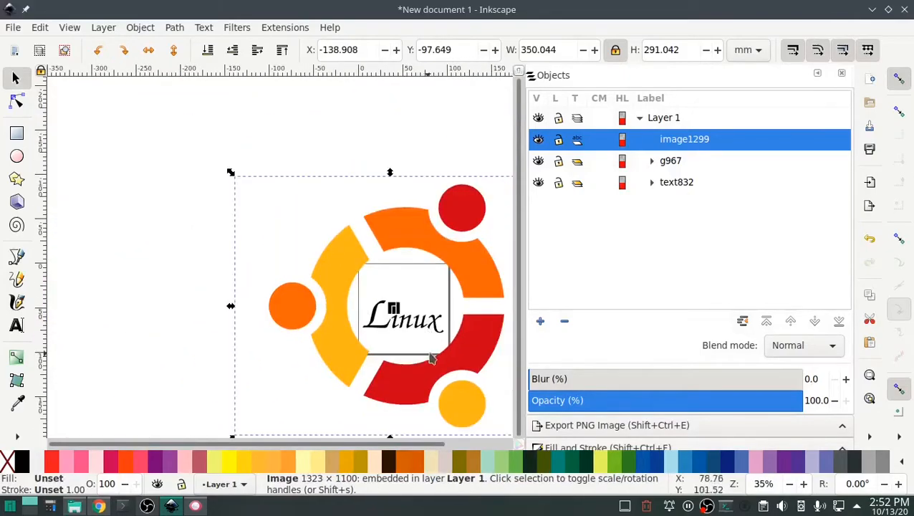
pyautogui.moveTo(441, 445); pyautogui.dragTo(465, 445)
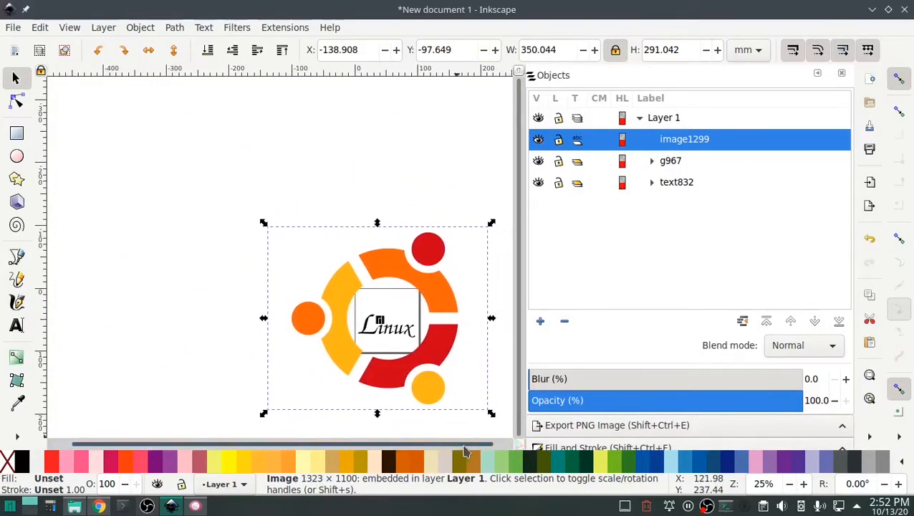
pyautogui.moveTo(491, 414); pyautogui.dragTo(404, 326)
pyautogui.keyDown('ctrl'); pyautogui.scroll(6, 404, 323); pyautogui.keyUp('ctrl')
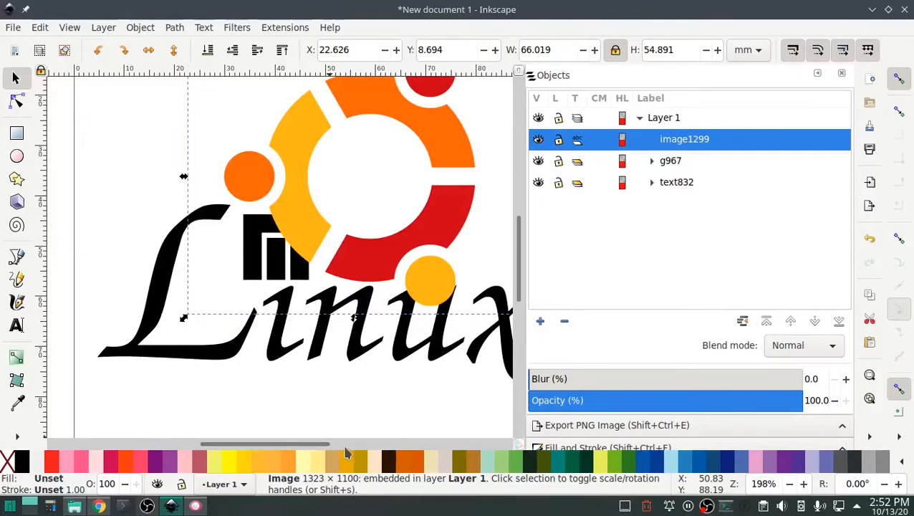
pyautogui.moveTo(325, 444); pyautogui.dragTo(351, 444)
pyautogui.moveTo(437, 318); pyautogui.dragTo(284, 255)
# Shrink the Manjaro logo group to about 10.5 mm square and fill it with dark green
pyautogui.click(649, 168)
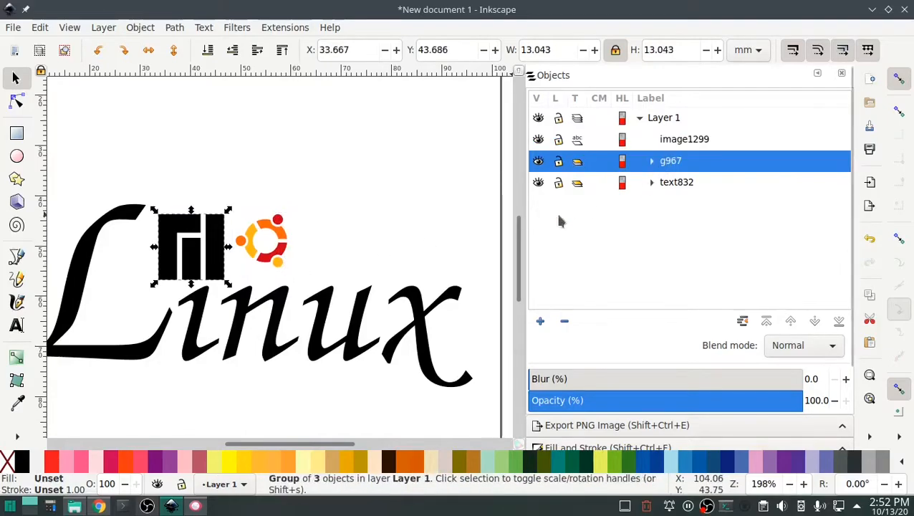
pyautogui.moveTo(228, 284); pyautogui.dragTo(212, 262)
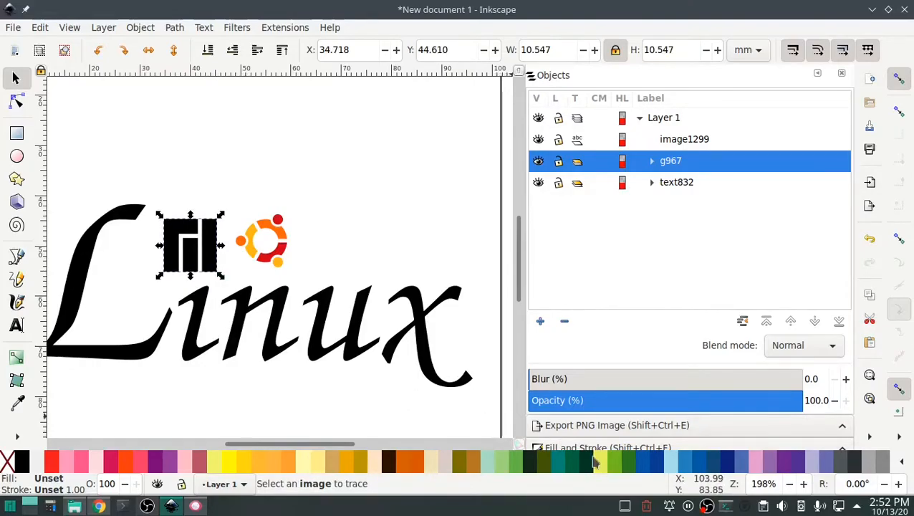
pyautogui.click(628, 464)
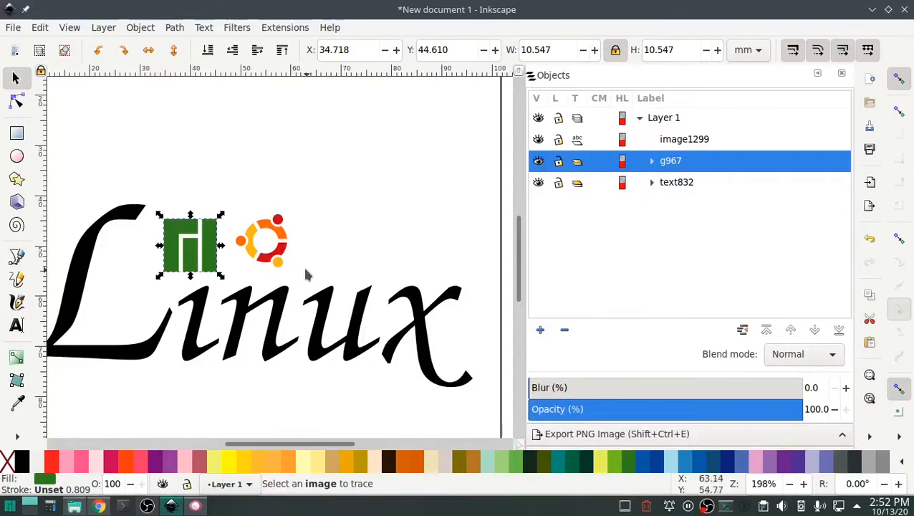
# Open Trace Bitmap for the Ubuntu logo image and preview single scans with Edge detection and Color quantization
pyautogui.click(285, 254)
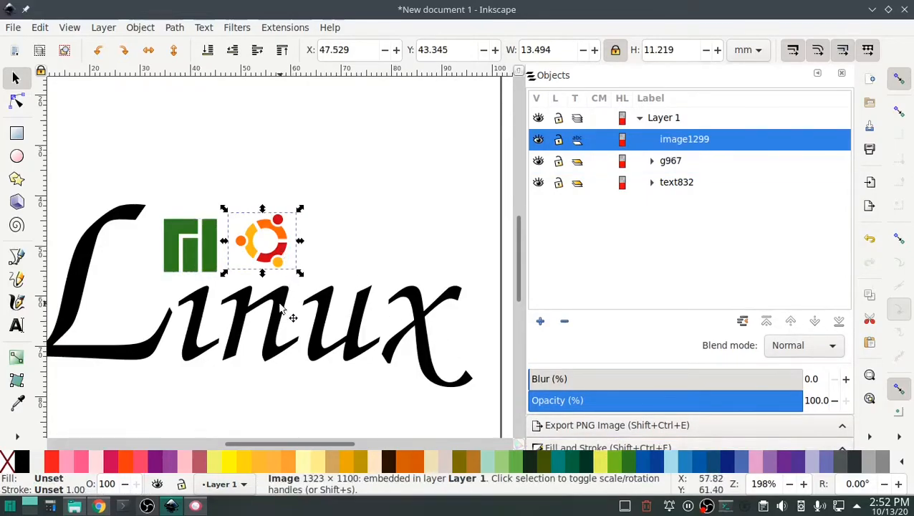
pyautogui.click(174, 27)
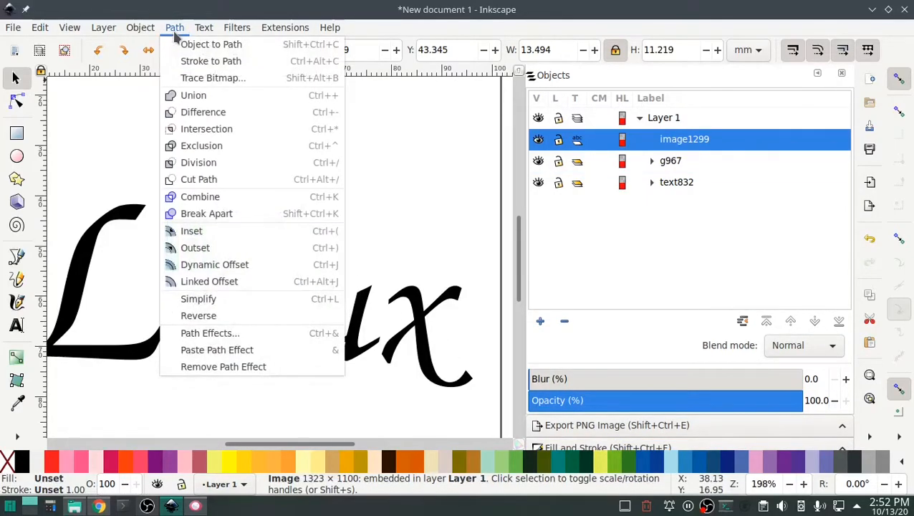
pyautogui.click(189, 78)
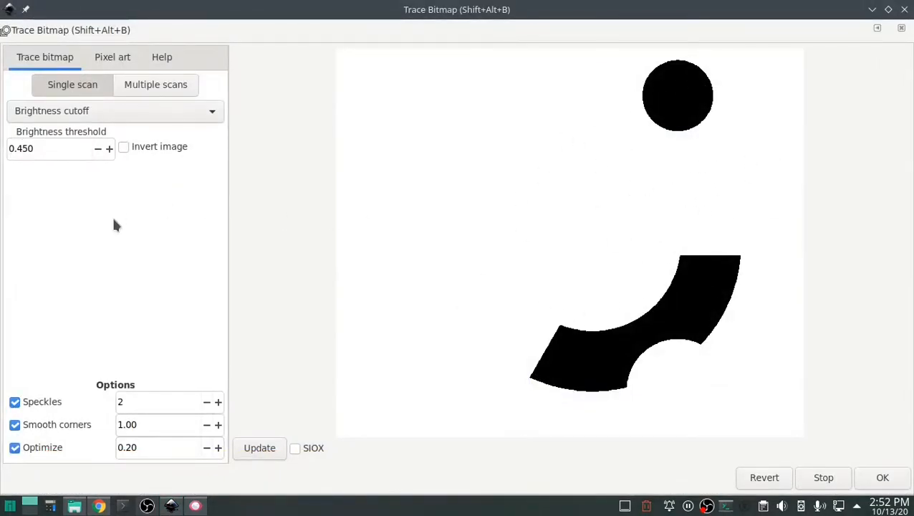
pyautogui.click(212, 112)
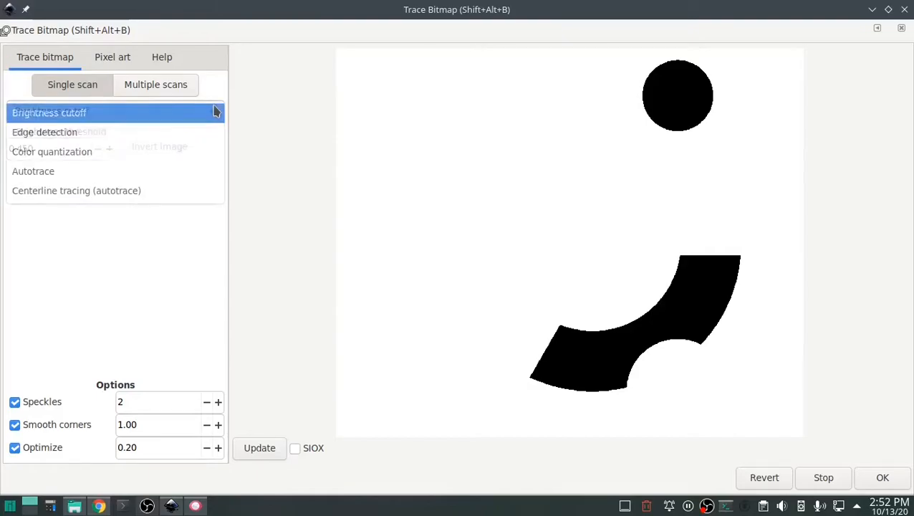
pyautogui.click(128, 140)
pyautogui.click(255, 448)
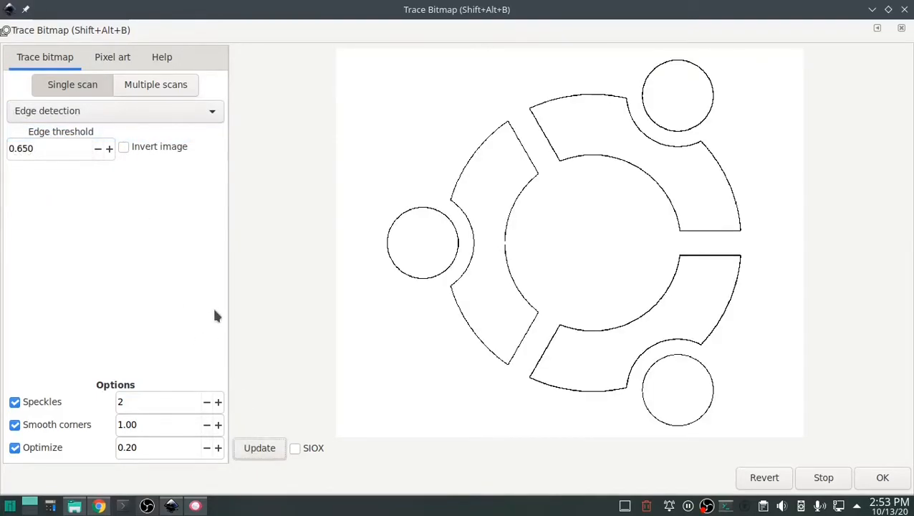
pyautogui.click(197, 113)
pyautogui.click(170, 134)
pyautogui.click(242, 449)
# Trace the Ubuntu logo in a single scan using Autotrace with error threshold 2.0 and 4 filter iterations, and close Trace Bitmap
pyautogui.click(208, 113)
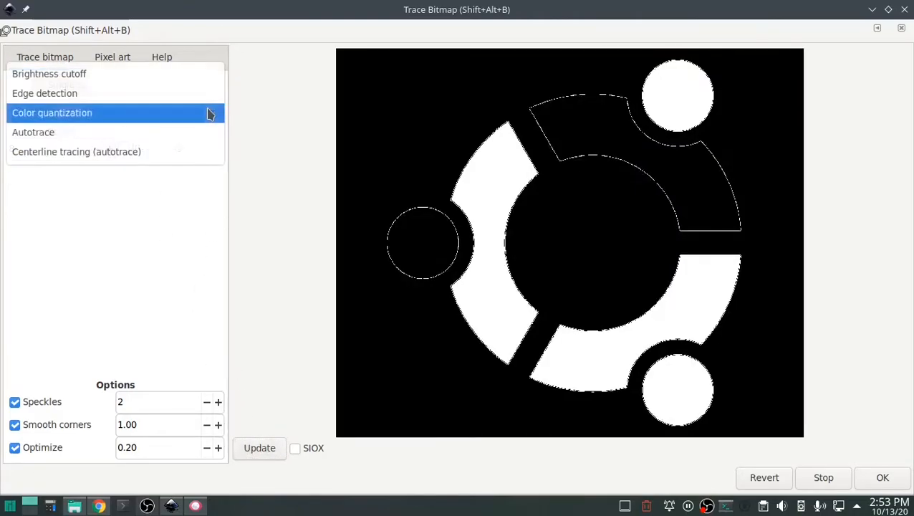
pyautogui.click(180, 137)
pyautogui.click(260, 449)
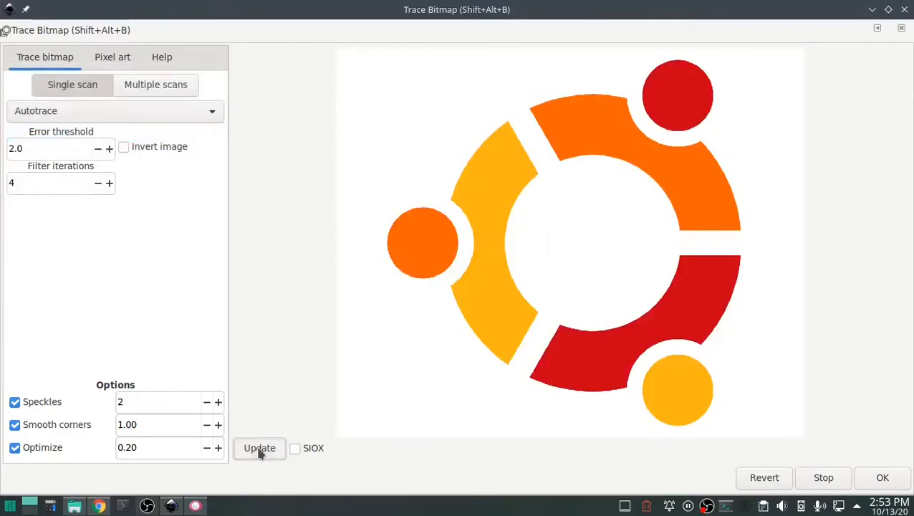
pyautogui.click(209, 111)
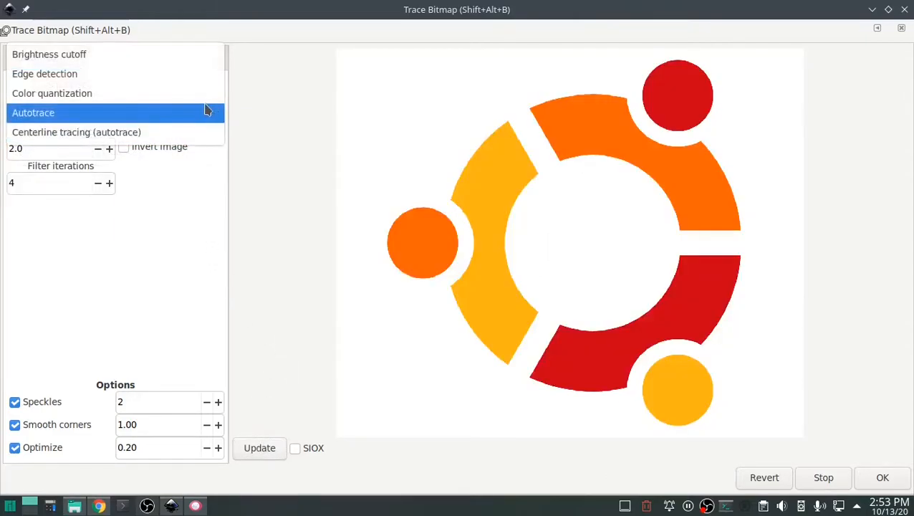
pyautogui.click(206, 111)
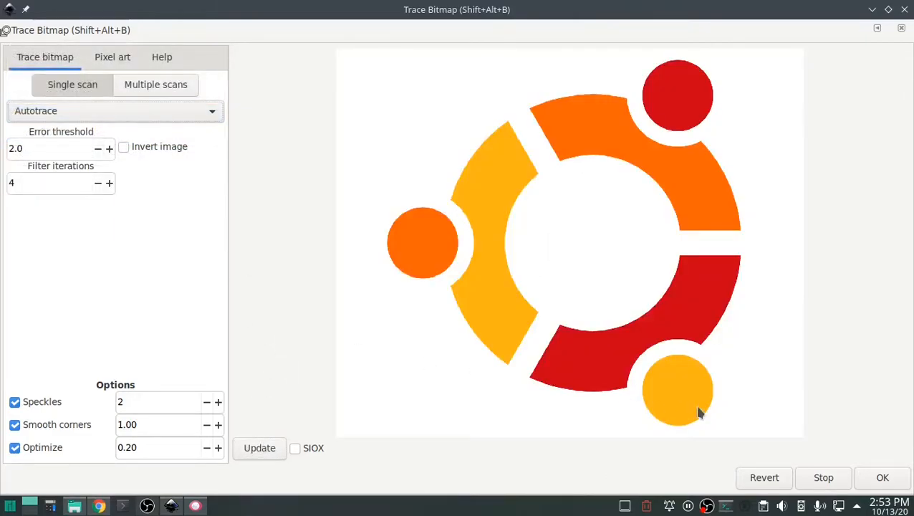
pyautogui.click(868, 471)
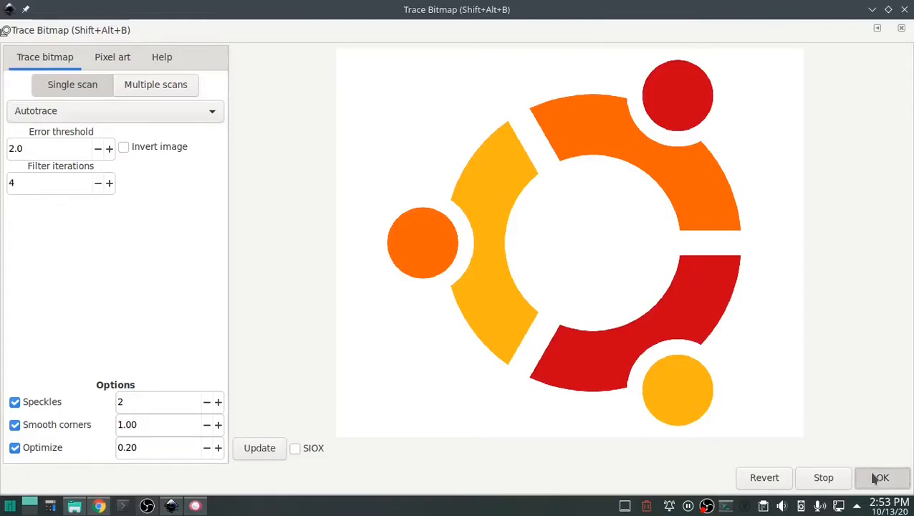
pyautogui.click(905, 10)
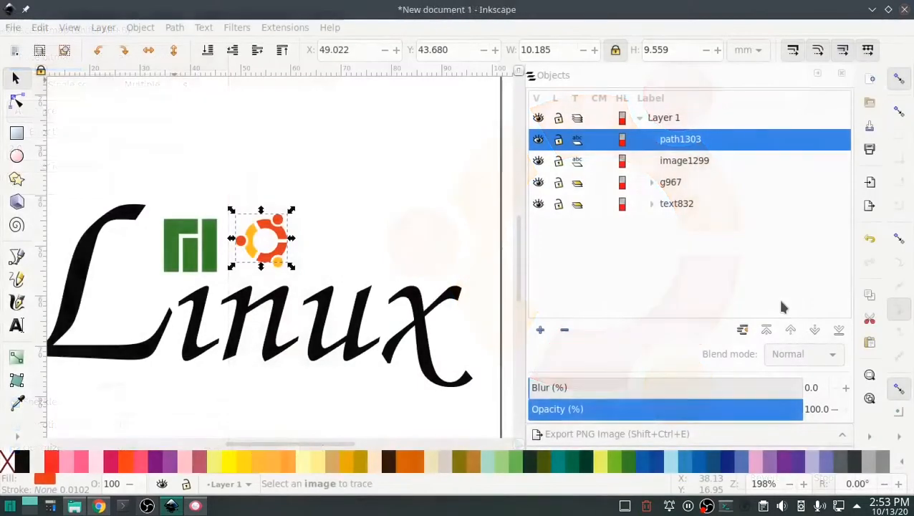
# Delete the original Ubuntu bitmap, leaving its traced path in the layer
pyautogui.click(679, 162)
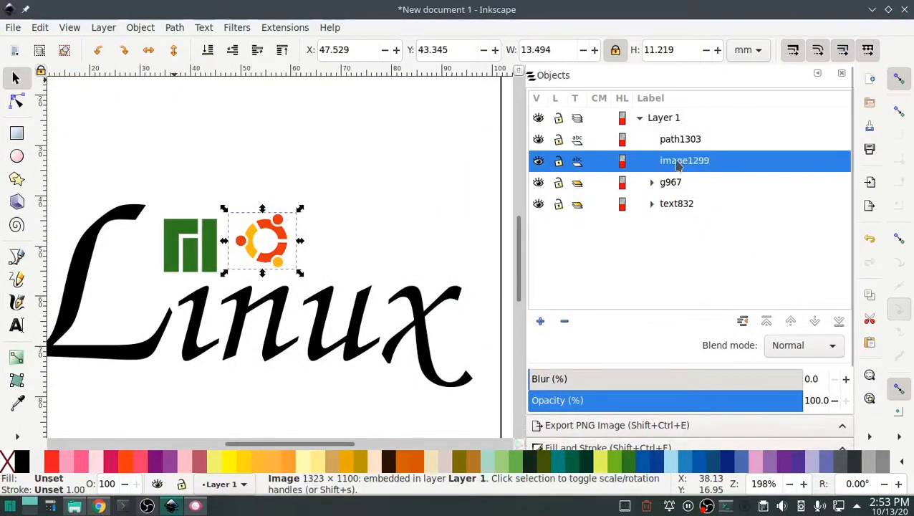
pyautogui.click(539, 162)
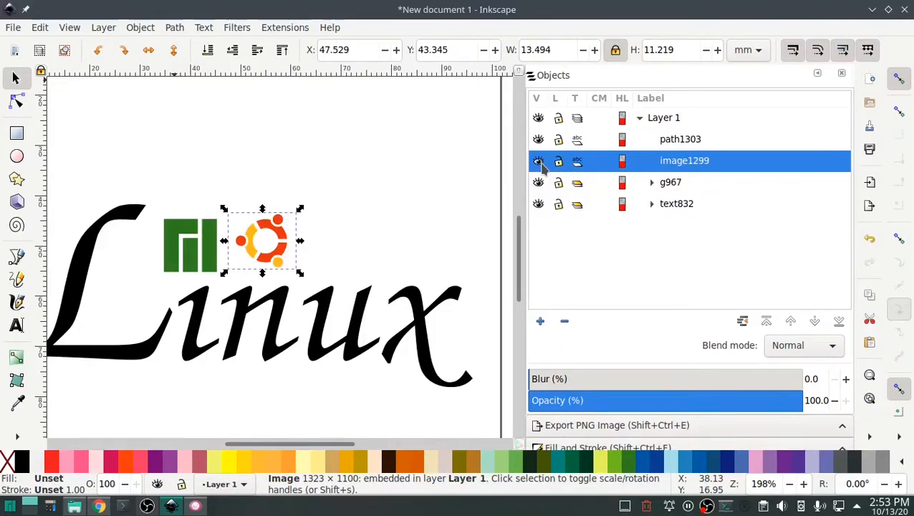
pyautogui.rightClick(695, 161)
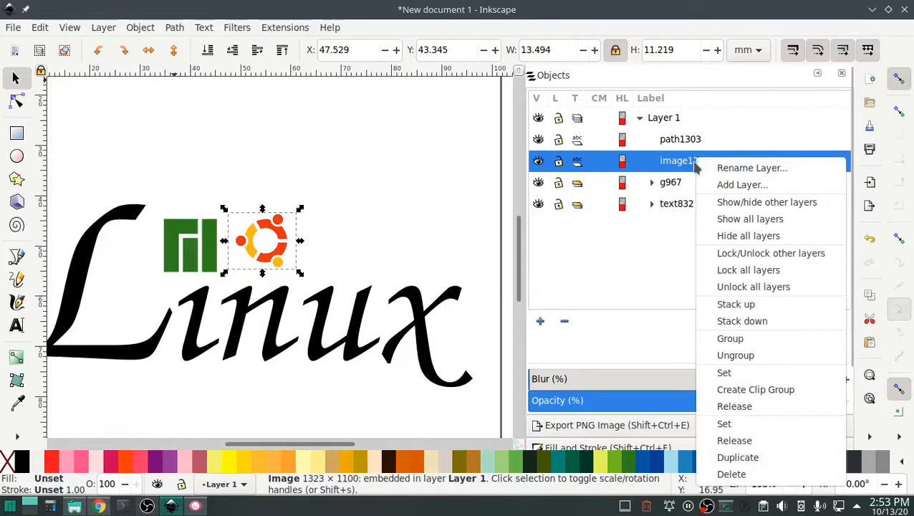
pyautogui.click(723, 474)
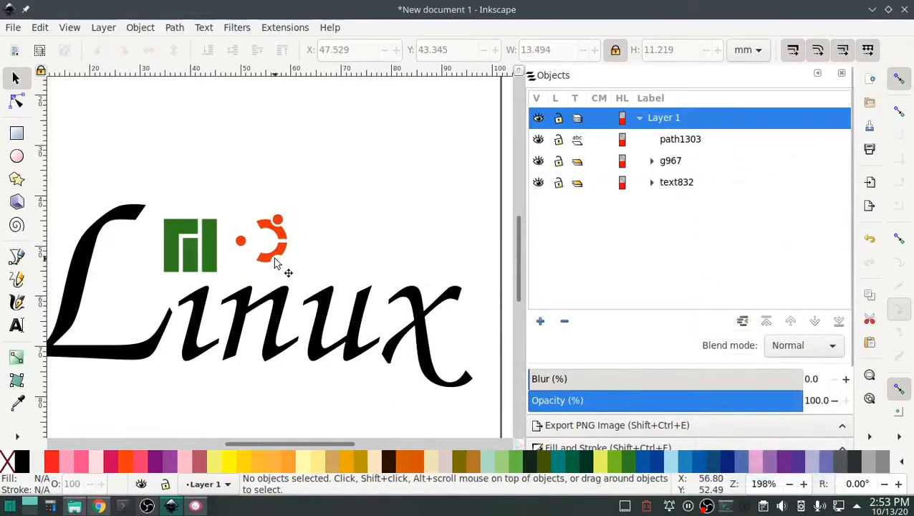
# Break the traced Ubuntu logo into separate fill shapes with Ink/Stitch's Break Apart Fill Objects, using the Complex method
pyautogui.scroll(2, 272, 262)
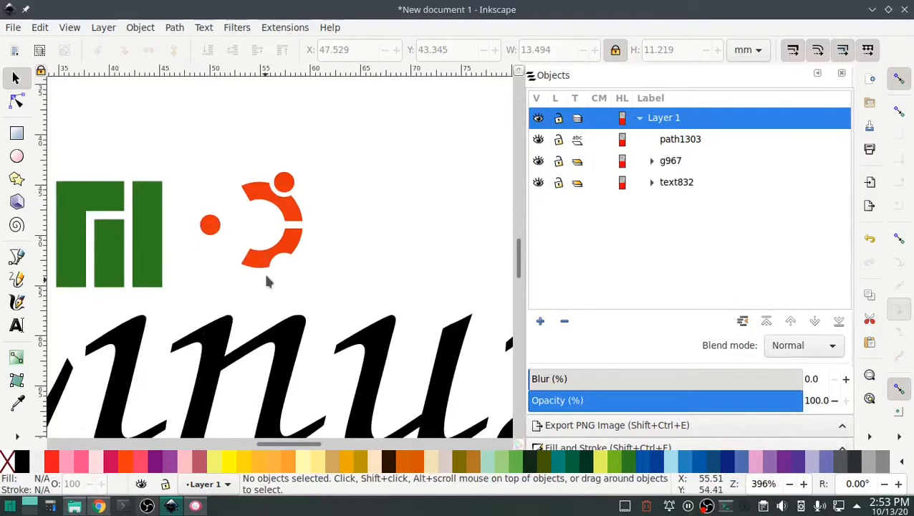
pyautogui.click(210, 230)
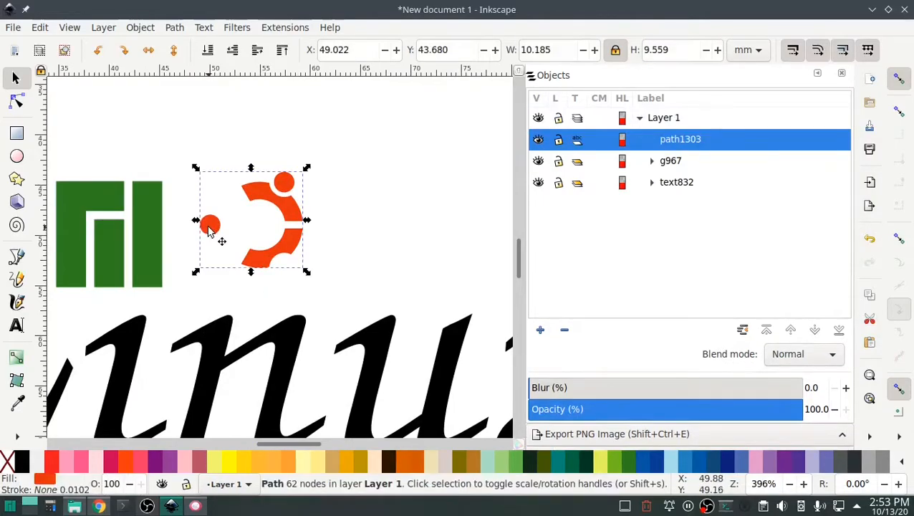
pyautogui.click(176, 28)
pyautogui.moveTo(287, 29)
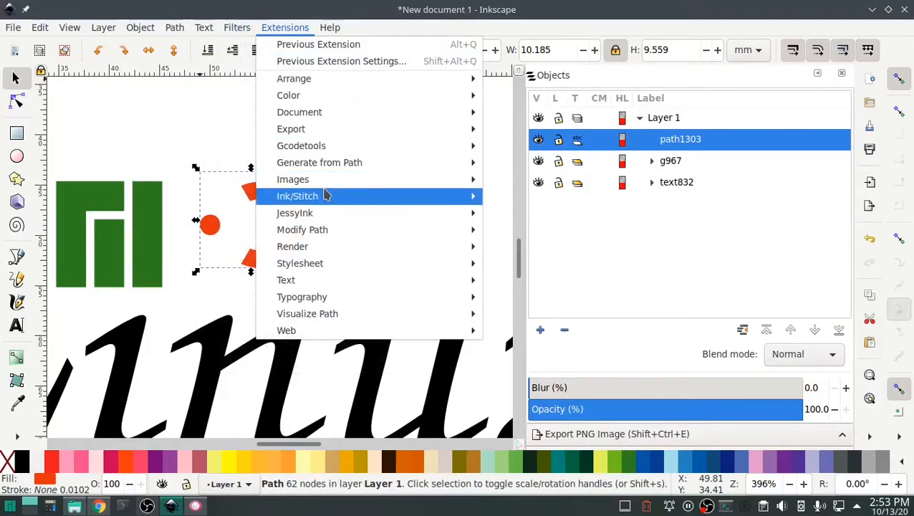
pyautogui.moveTo(367, 202)
pyautogui.moveTo(523, 212)
pyautogui.click(674, 208)
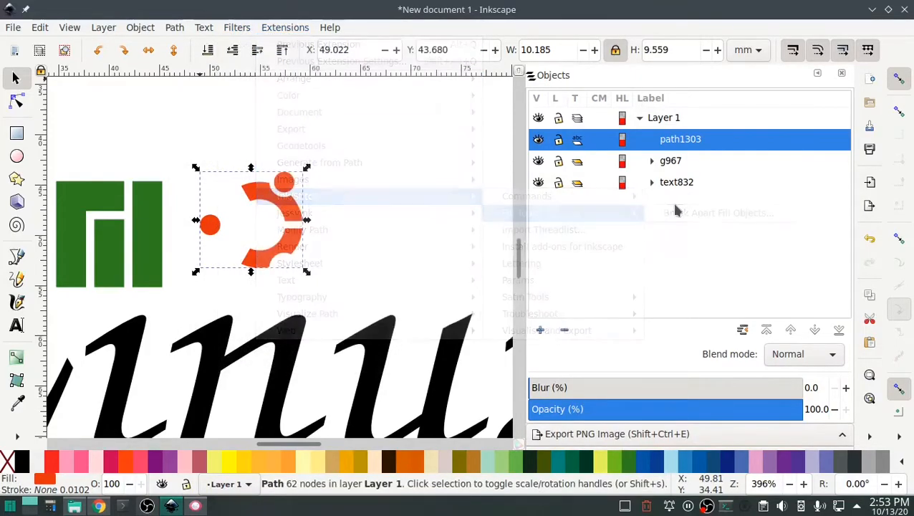
pyautogui.click(280, 28)
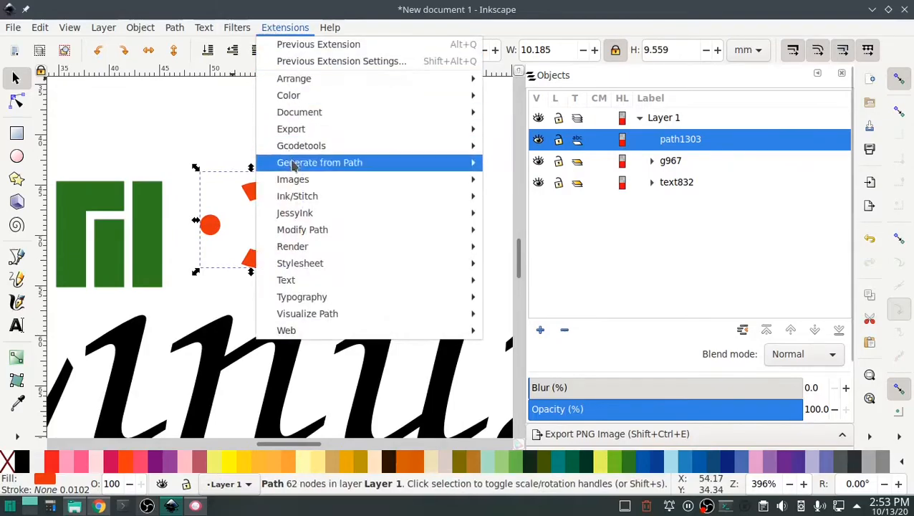
pyautogui.moveTo(289, 199)
pyautogui.moveTo(534, 213)
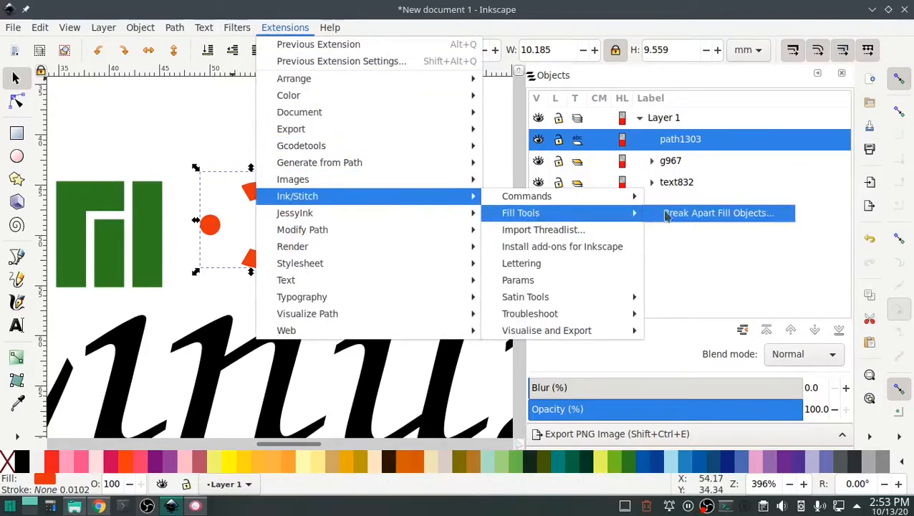
pyautogui.click(651, 215)
pyautogui.click(589, 329)
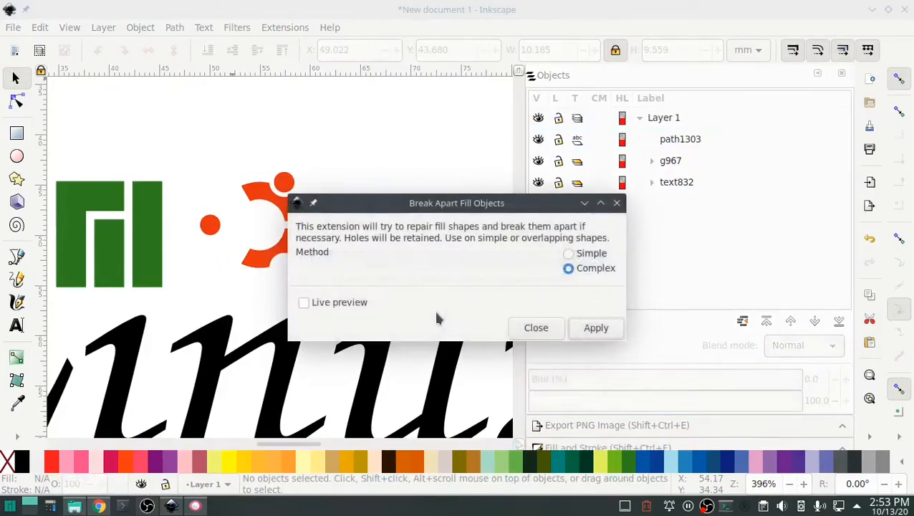
pyautogui.click(533, 327)
# Copy the Ubuntu logo's upper dot in place and move the copy straight down into the ring's empty lower notch
pyautogui.click(688, 159)
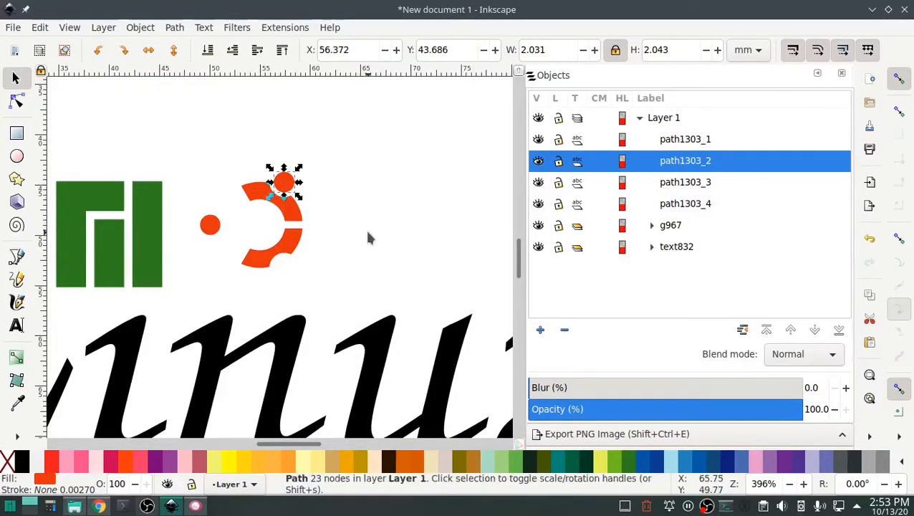
pyautogui.hotkey('ctrl', 'alt', 'v')
pyautogui.moveTo(284, 190); pyautogui.dragTo(284, 274)
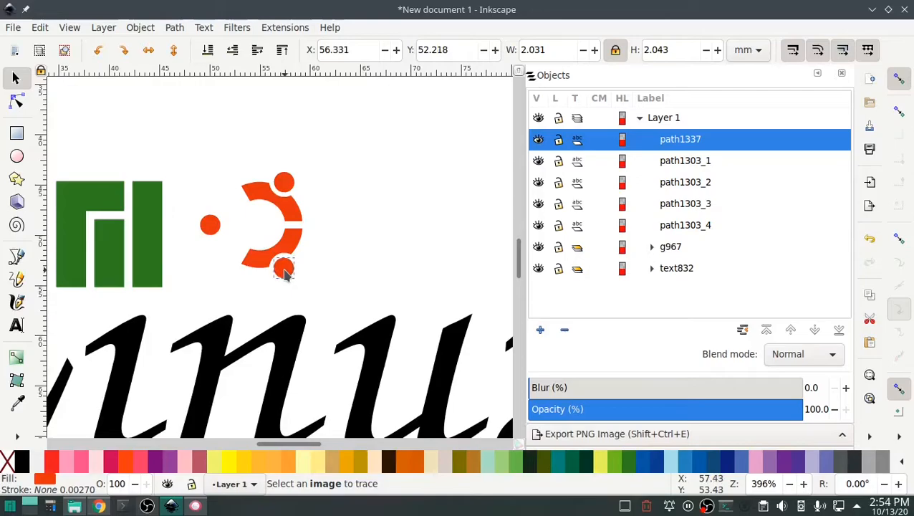
# Duplicate the Ubuntu ring's upper arc, rotate the copy upright, and move it into the ring's open gap beside the outer dot
pyautogui.click(667, 188)
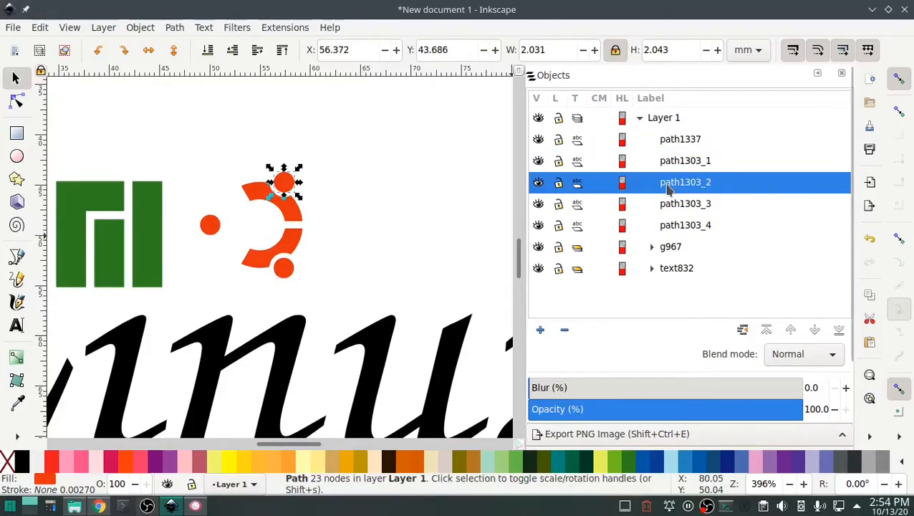
pyautogui.click(677, 205)
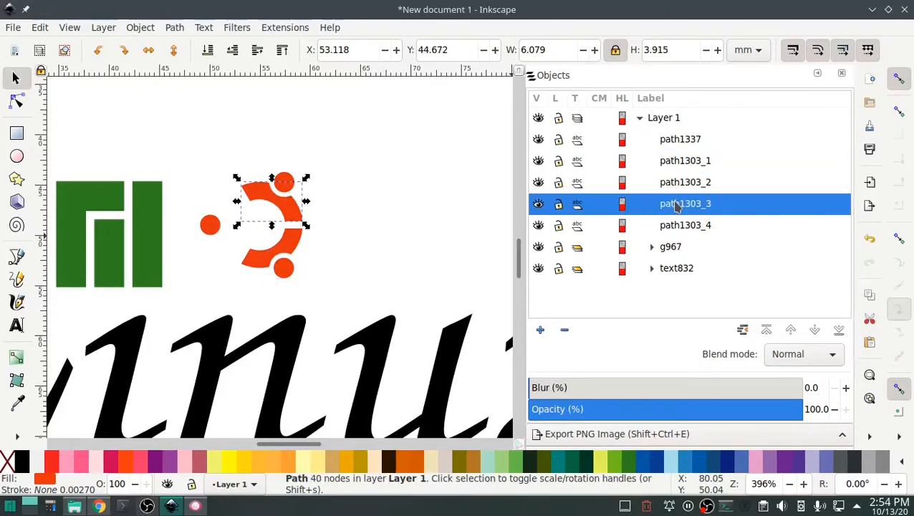
pyautogui.hotkey('ctrl', 'd')
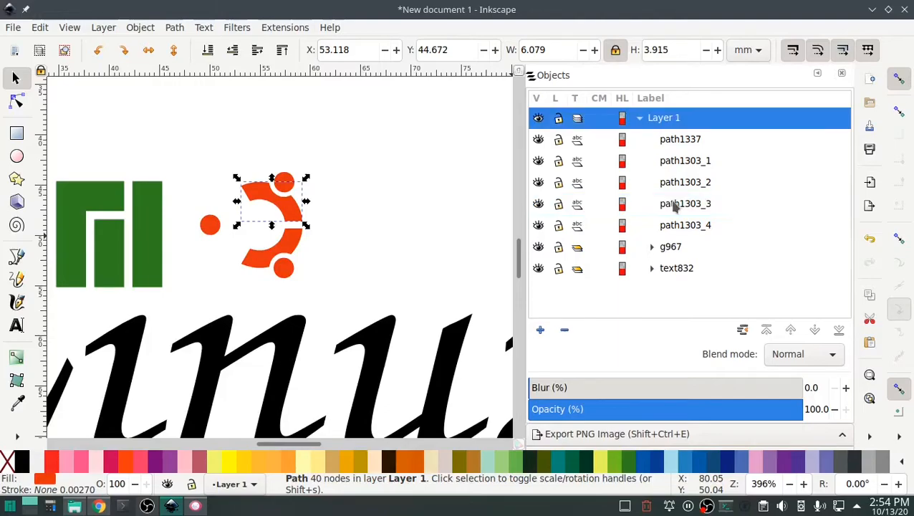
pyautogui.moveTo(278, 210); pyautogui.dragTo(221, 234)
pyautogui.click(236, 242)
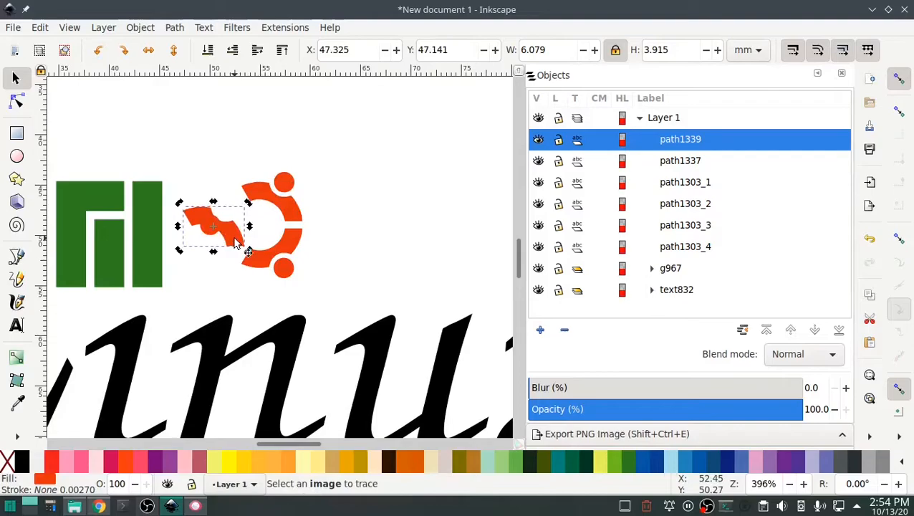
pyautogui.moveTo(245, 251); pyautogui.dragTo(224, 190)
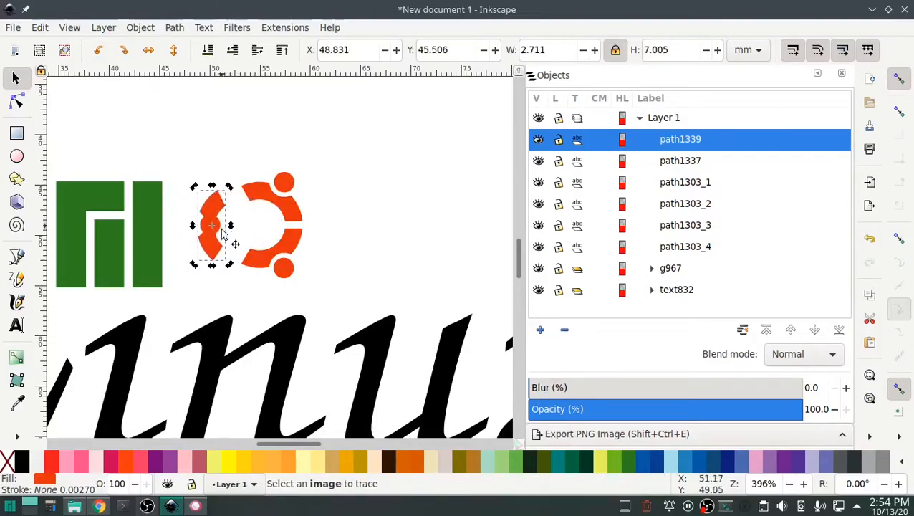
pyautogui.moveTo(213, 248); pyautogui.dragTo(233, 251)
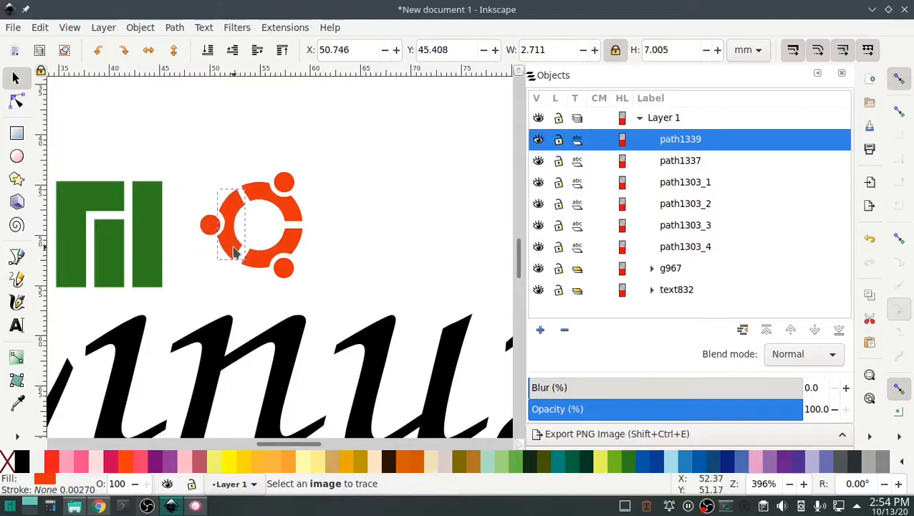
# Fine-tune the copied arc's rotation and position so its gaps to the neighbouring arcs and the dot are even
pyautogui.click(234, 252)
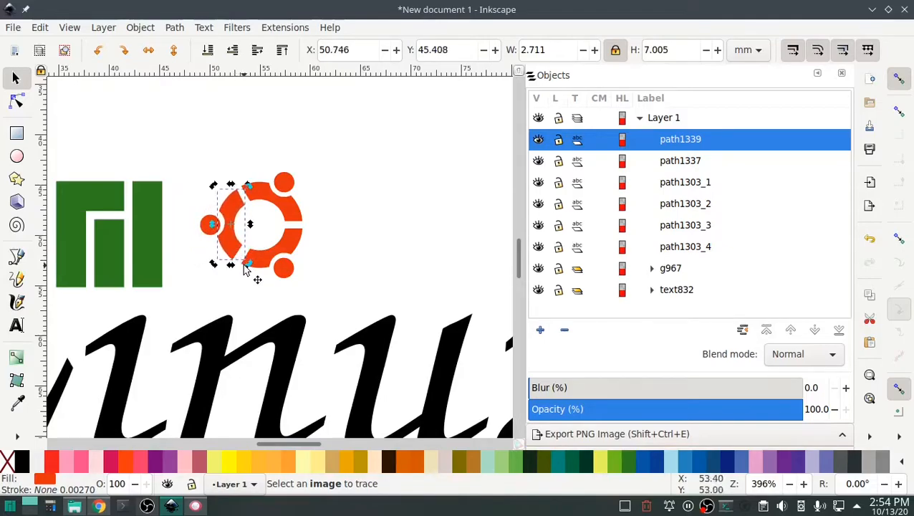
pyautogui.moveTo(250, 264); pyautogui.dragTo(252, 262)
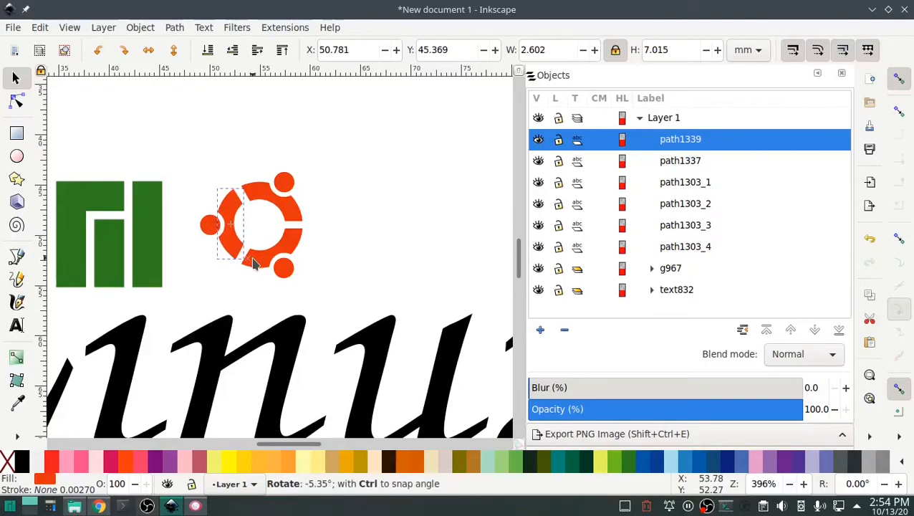
pyautogui.moveTo(253, 262)
pyautogui.mouseDown()
pyautogui.moveTo(242, 247)
pyautogui.moveTo(249, 268)
pyautogui.mouseUp()
pyautogui.click(243, 252)
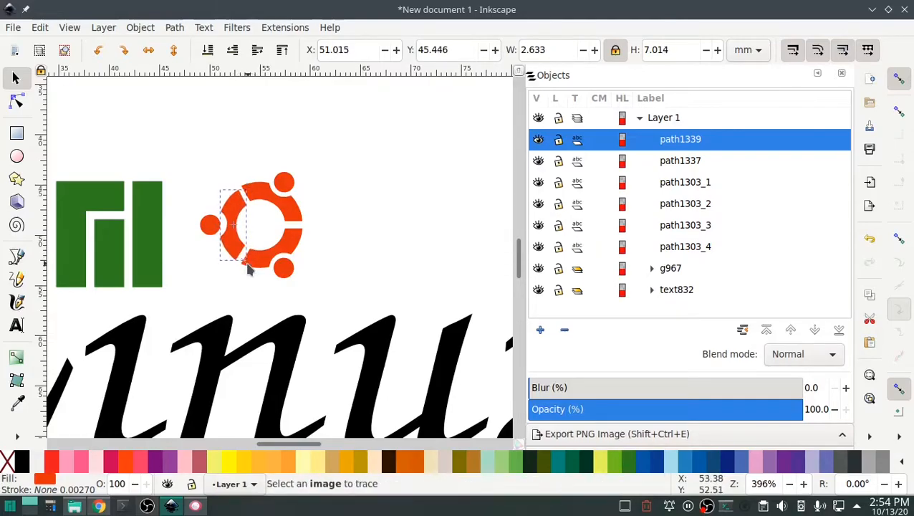
pyautogui.moveTo(248, 268); pyautogui.dragTo(237, 249)
pyautogui.click(237, 243)
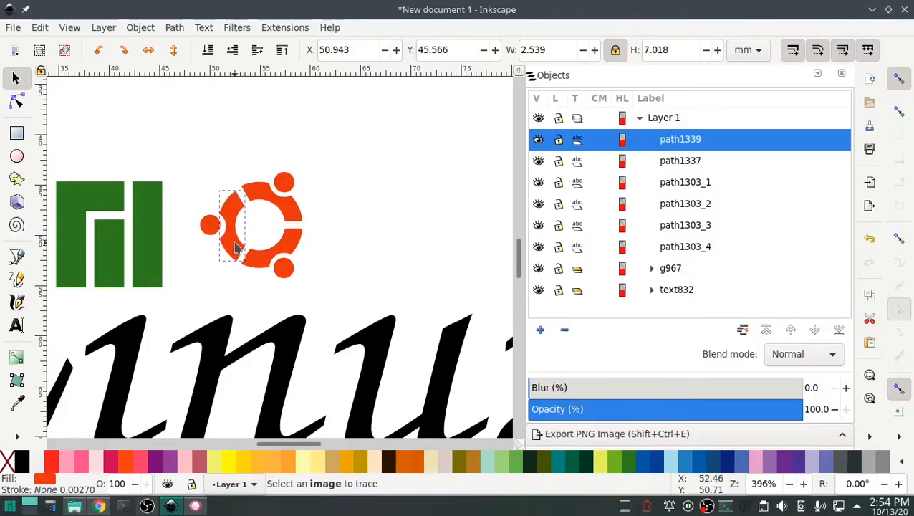
# Group the six paths of the Ubuntu logo into one object
pyautogui.click(393, 258)
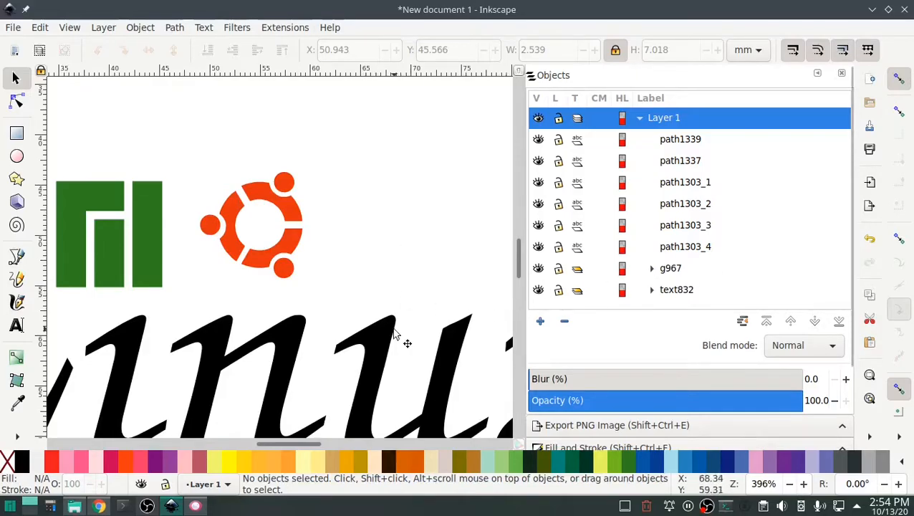
pyautogui.moveTo(676, 247); pyautogui.dragTo(676, 146)
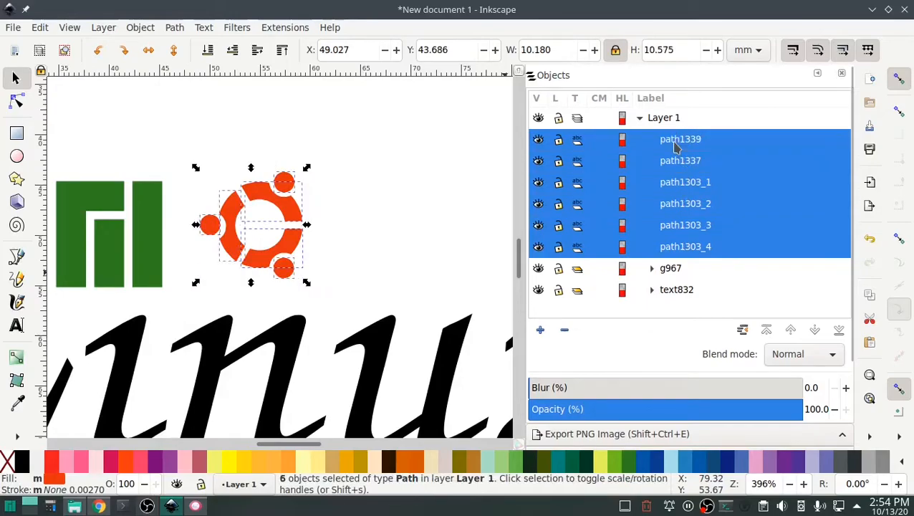
pyautogui.rightClick(673, 161)
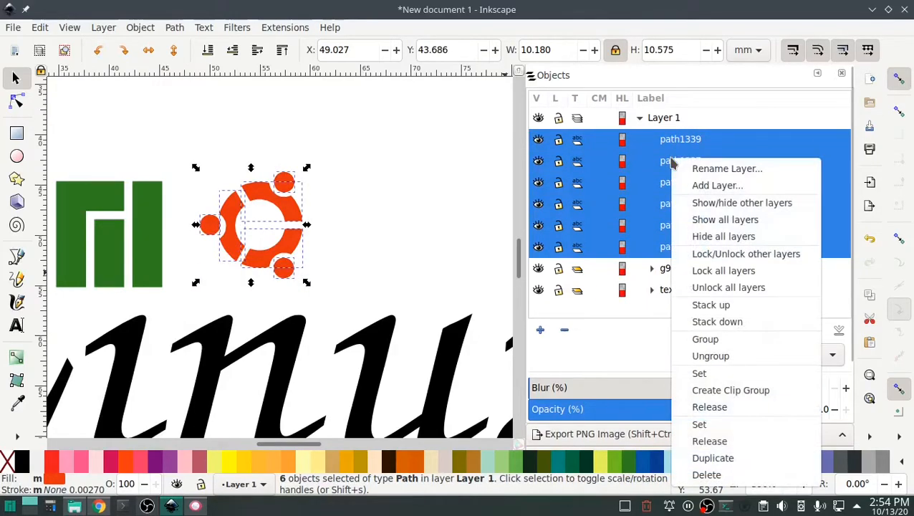
pyautogui.click(723, 339)
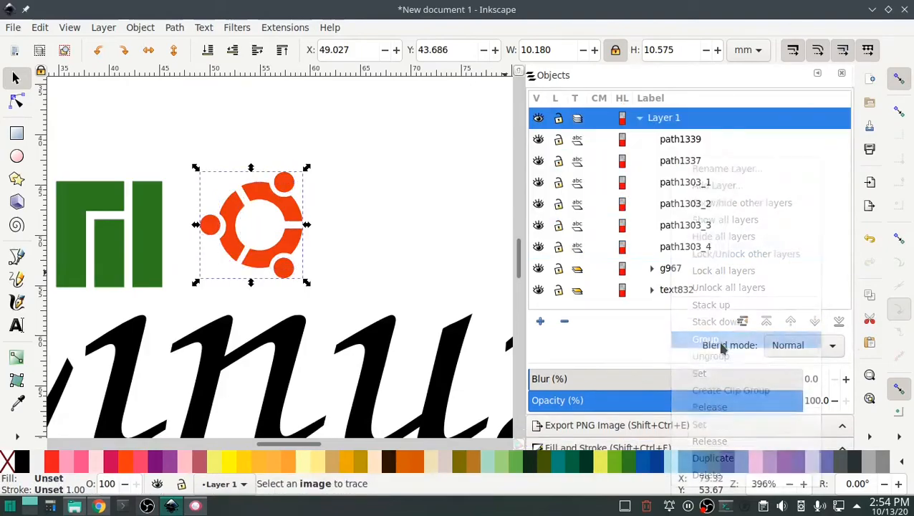
pyautogui.click(429, 255)
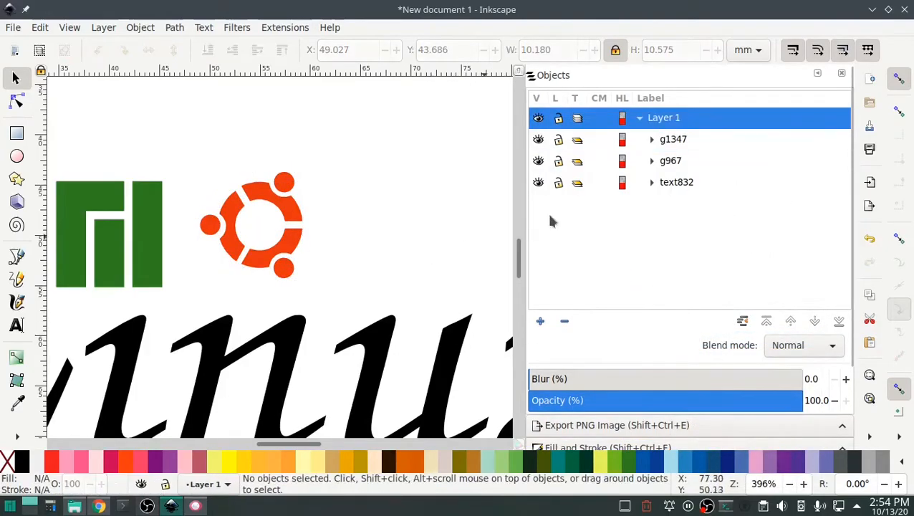
# Check the grouped Ubuntu logo for embroidery problems with Ink/Stitch's Troubleshoot Objects
pyautogui.click(672, 139)
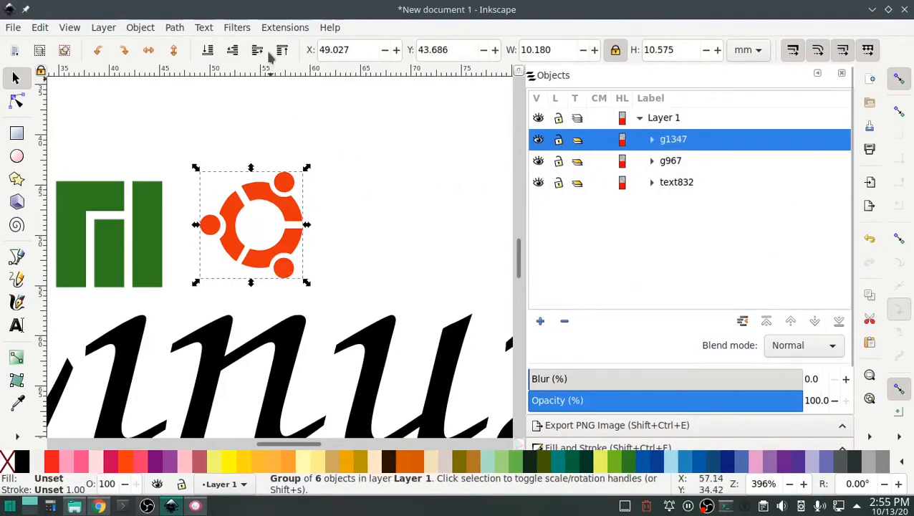
pyautogui.click(285, 27)
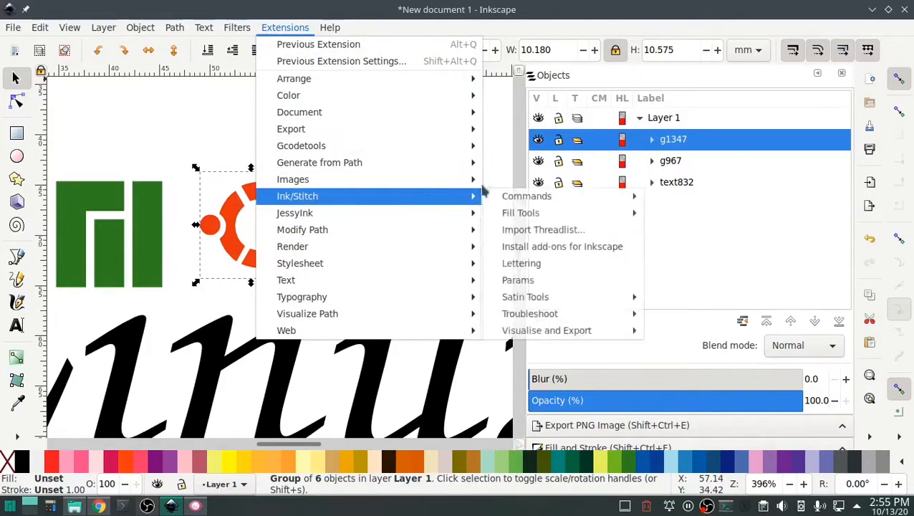
pyautogui.moveTo(433, 196)
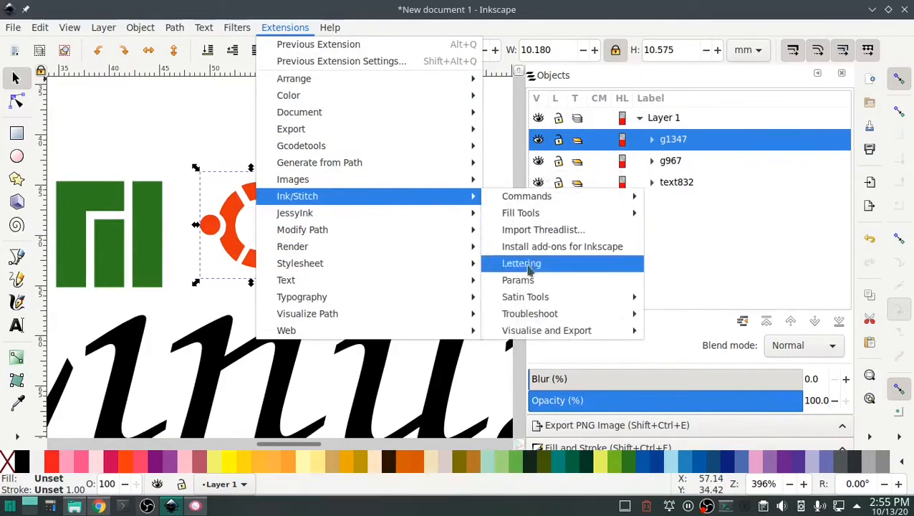
pyautogui.moveTo(525, 316)
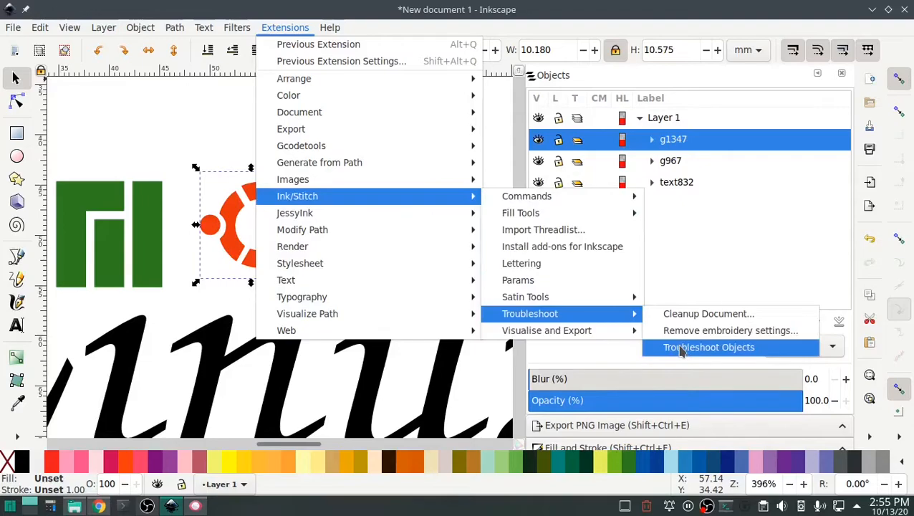
pyautogui.click(682, 349)
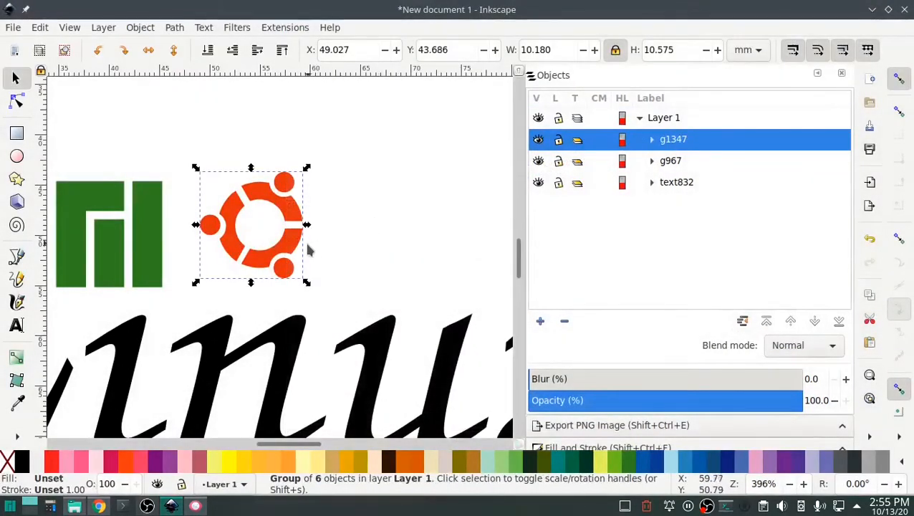
# Move the Ubuntu logo close beside the Manjaro logo, level with it, and check the shirt photo in Gwenview for the logo order
pyautogui.moveTo(294, 245); pyautogui.dragTo(276, 254)
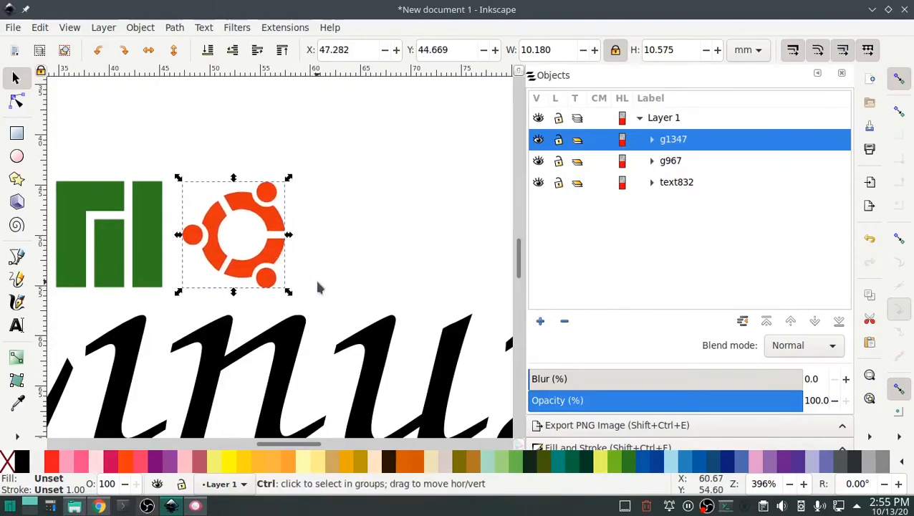
pyautogui.keyDown('ctrl'); pyautogui.scroll(-2, 319, 287); pyautogui.keyUp('ctrl')
pyautogui.click(387, 254)
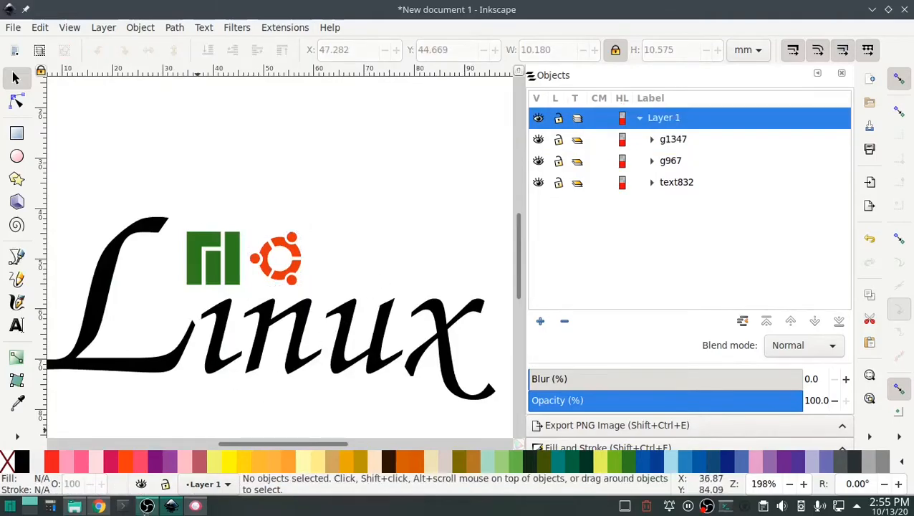
pyautogui.click(194, 506)
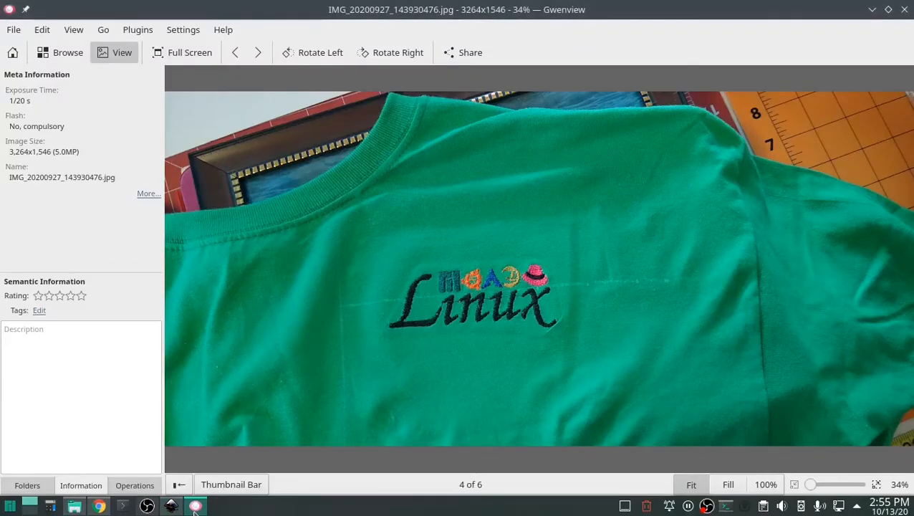
pyautogui.click(195, 506)
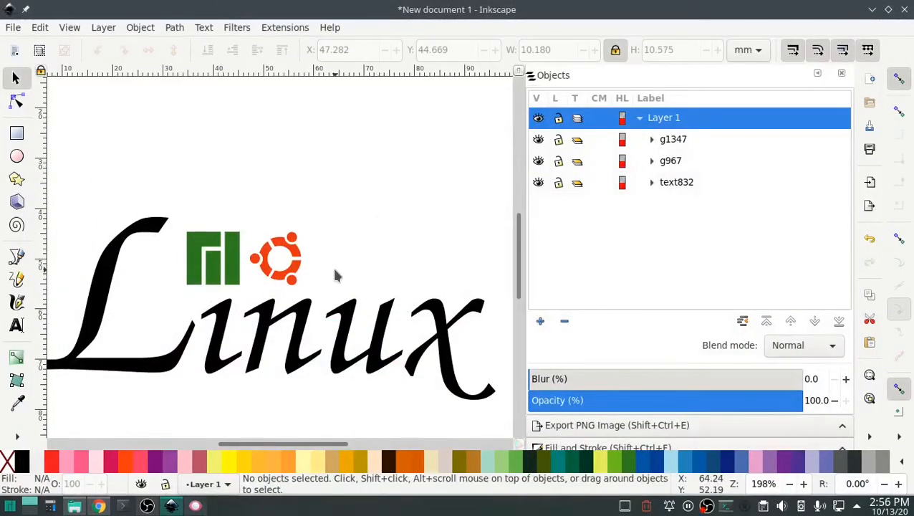
# Import arch.jpg as an embedded image with DPI from file and rendering mode None (auto)
pyautogui.click(12, 32)
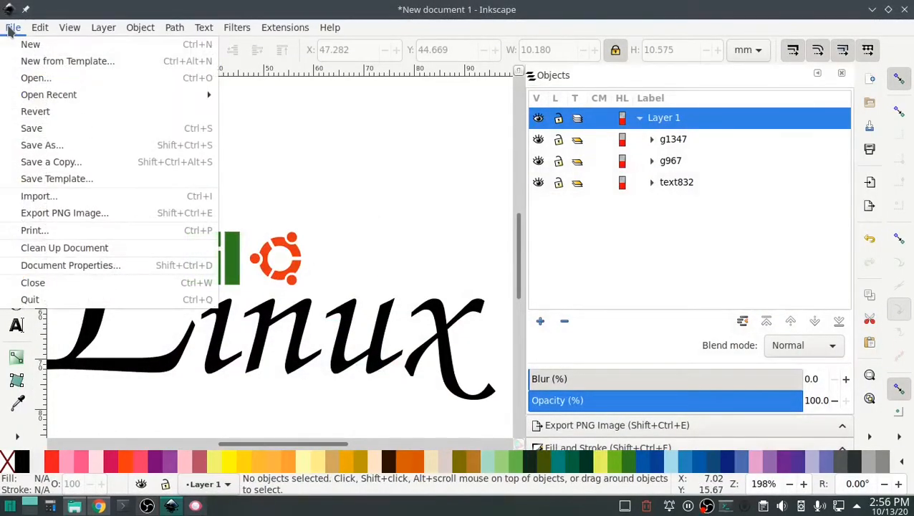
pyautogui.click(89, 197)
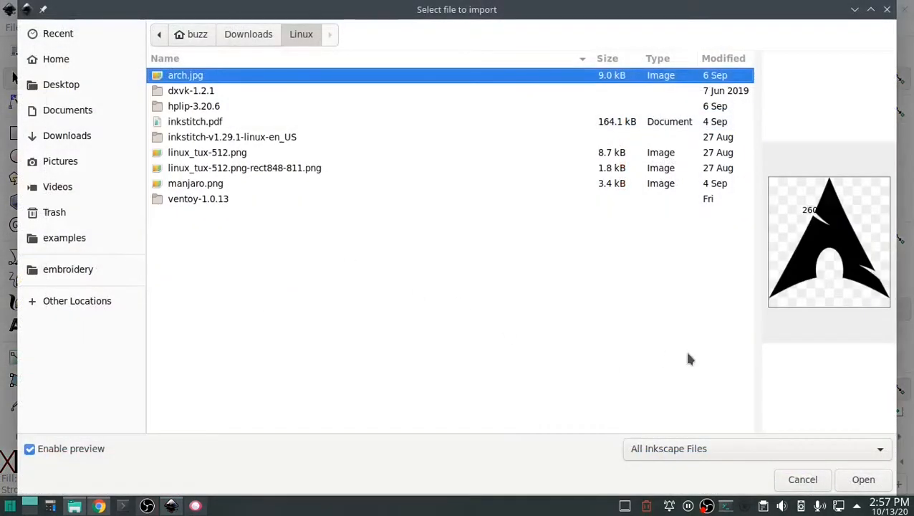
pyautogui.click(867, 479)
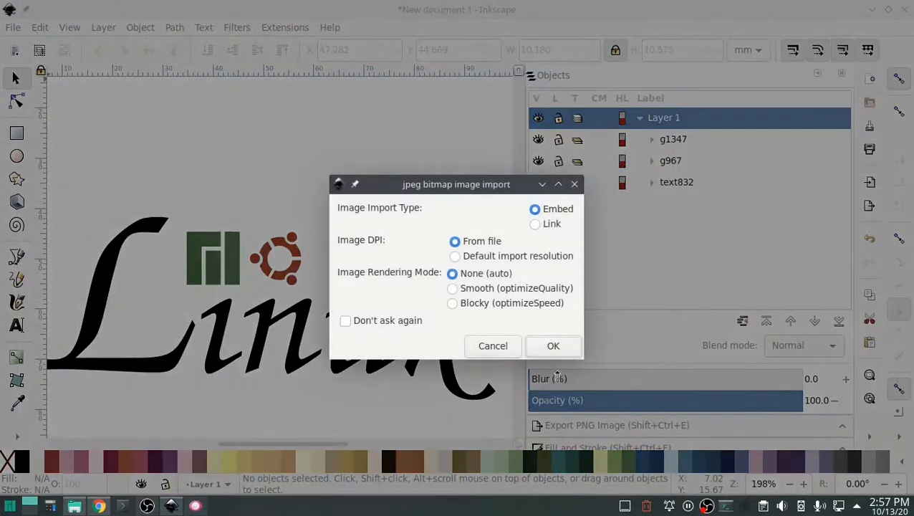
pyautogui.click(558, 345)
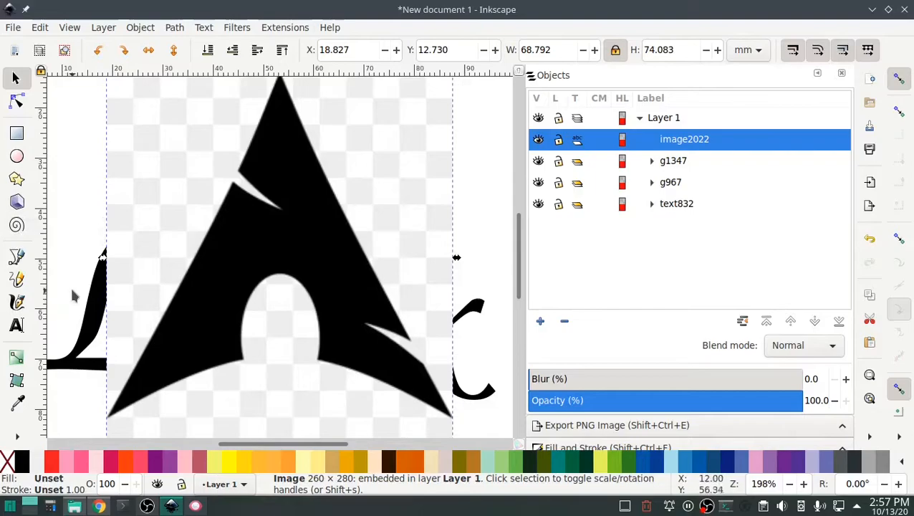
# Scale the Arch image down proportionally to match the other logos and place it beside the Ubuntu logo, above the Linux lettering
pyautogui.scroll(-1, 500, 362)
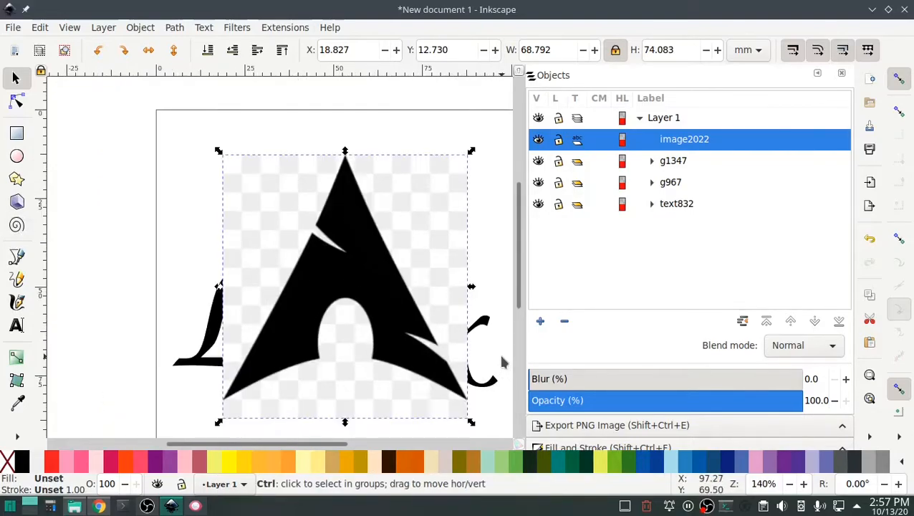
pyautogui.moveTo(471, 424); pyautogui.dragTo(410, 292)
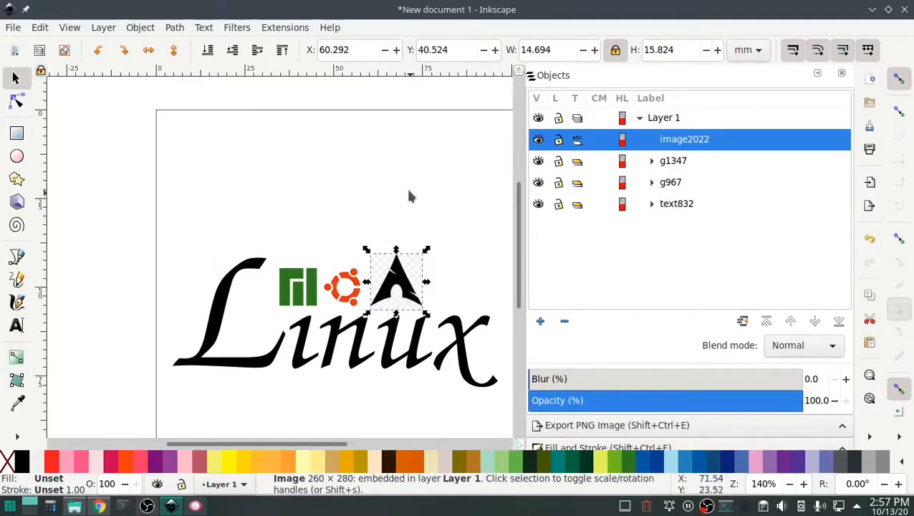
pyautogui.scroll(2, 446, 319)
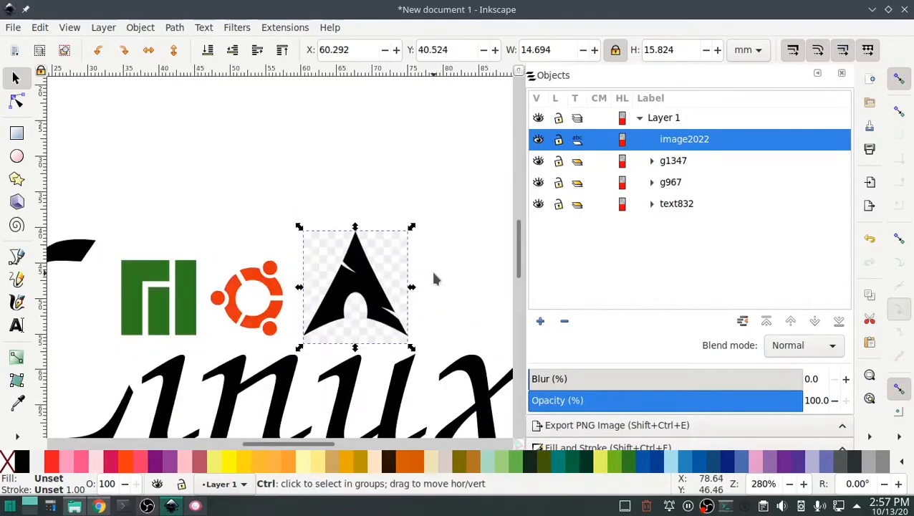
pyautogui.moveTo(413, 353); pyautogui.dragTo(395, 335)
pyautogui.click(365, 290)
pyautogui.moveTo(364, 293)
pyautogui.mouseDown()
pyautogui.moveTo(362, 318)
pyautogui.moveTo(361, 308)
pyautogui.mouseUp()
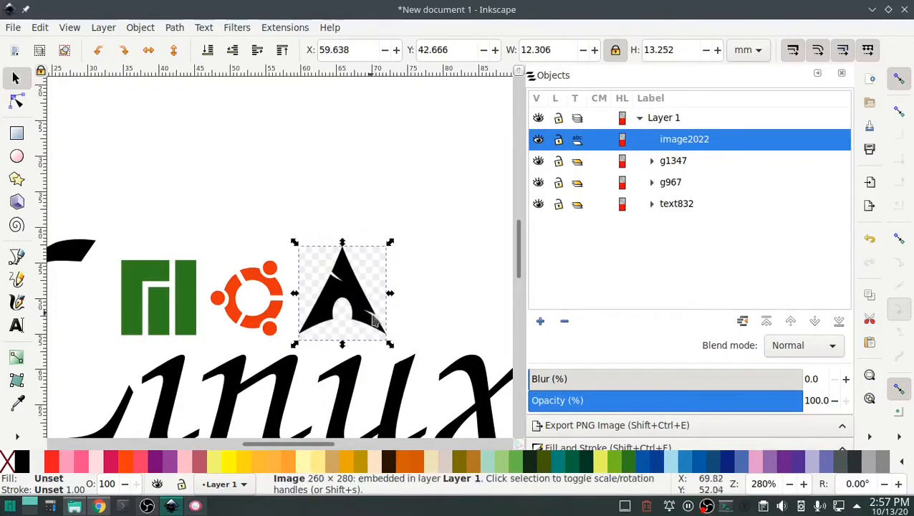
pyautogui.moveTo(389, 347); pyautogui.dragTo(380, 327)
pyautogui.moveTo(353, 291); pyautogui.dragTo(352, 306)
# Preview a single-scan Brightness cutoff trace of the Arch image with a brightness threshold of 0.450
pyautogui.click(177, 28)
pyautogui.click(189, 78)
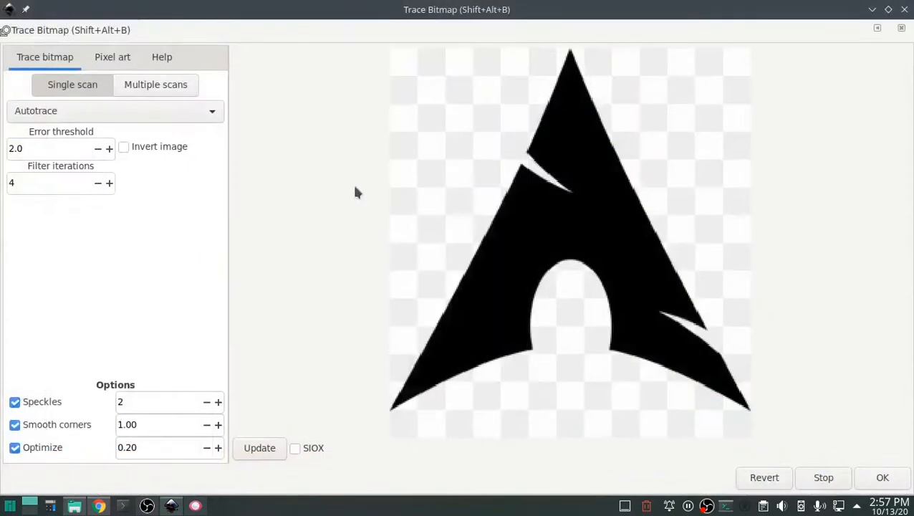
pyautogui.click(146, 111)
pyautogui.click(98, 55)
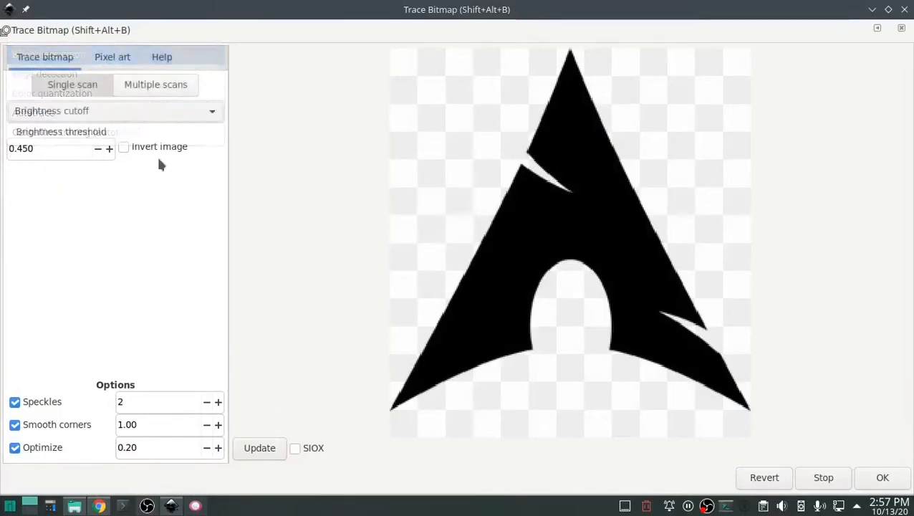
pyautogui.click(258, 449)
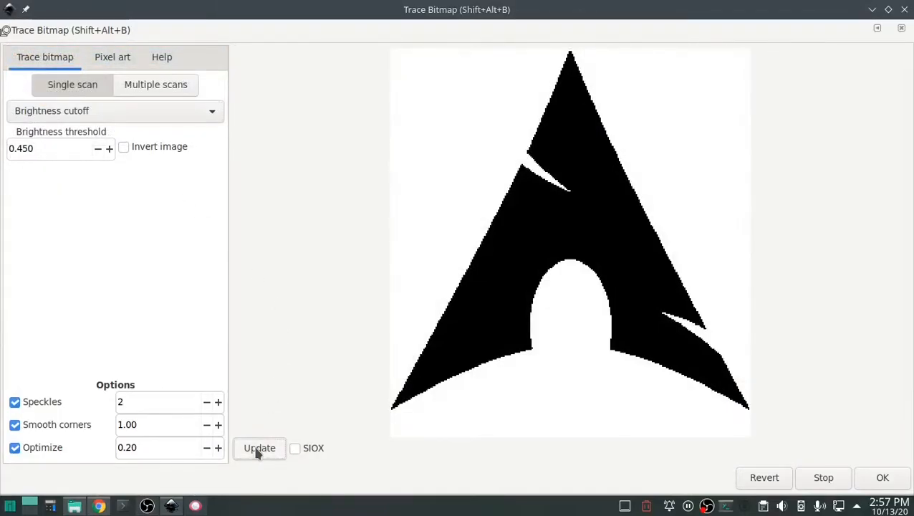
# Trace the Arch image into a path using single-scan Autotrace with error threshold 2.0 and 4 filter iterations
pyautogui.click(129, 115)
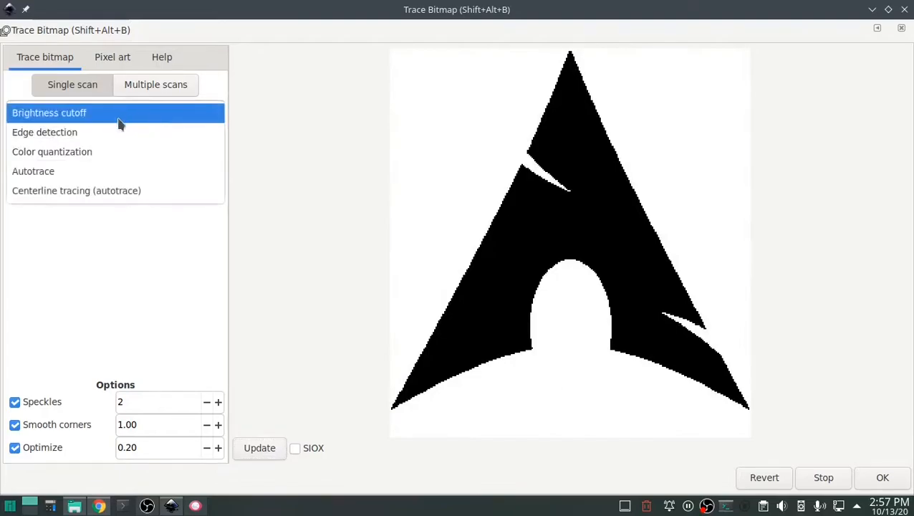
pyautogui.click(110, 134)
pyautogui.click(104, 113)
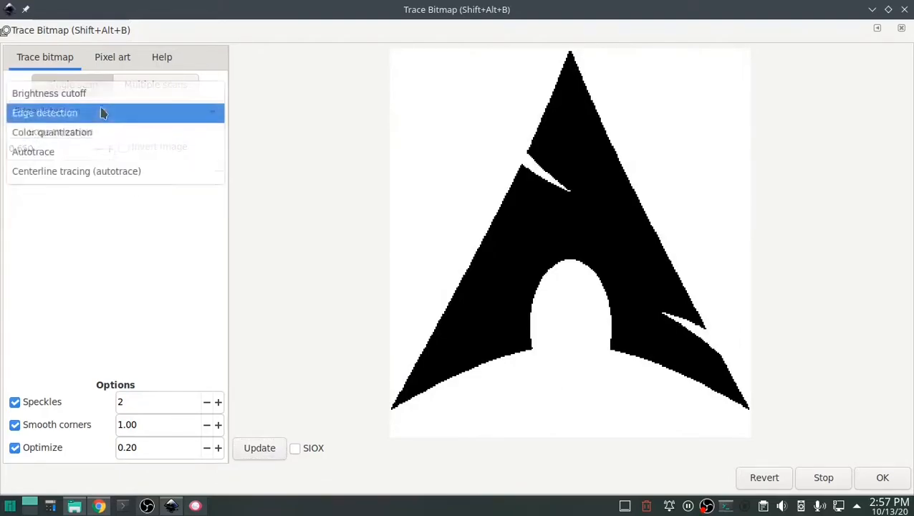
pyautogui.click(91, 152)
pyautogui.click(260, 449)
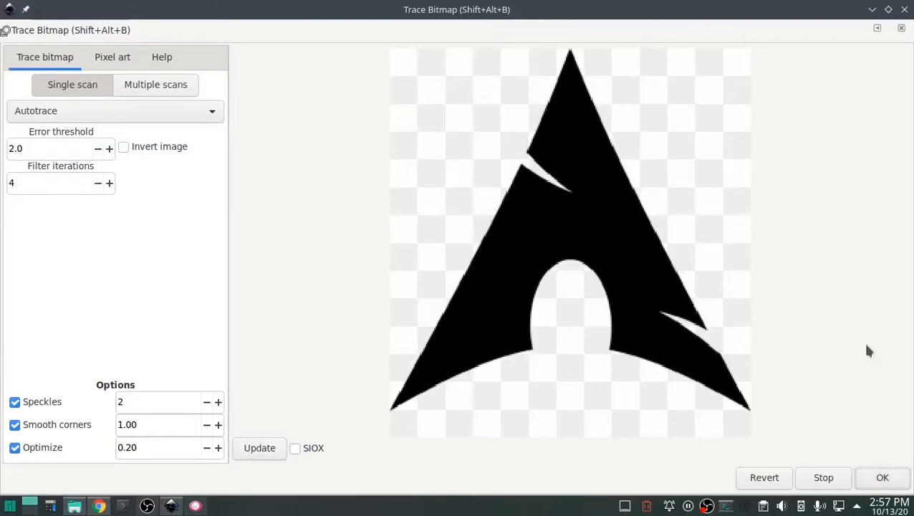
pyautogui.click(905, 10)
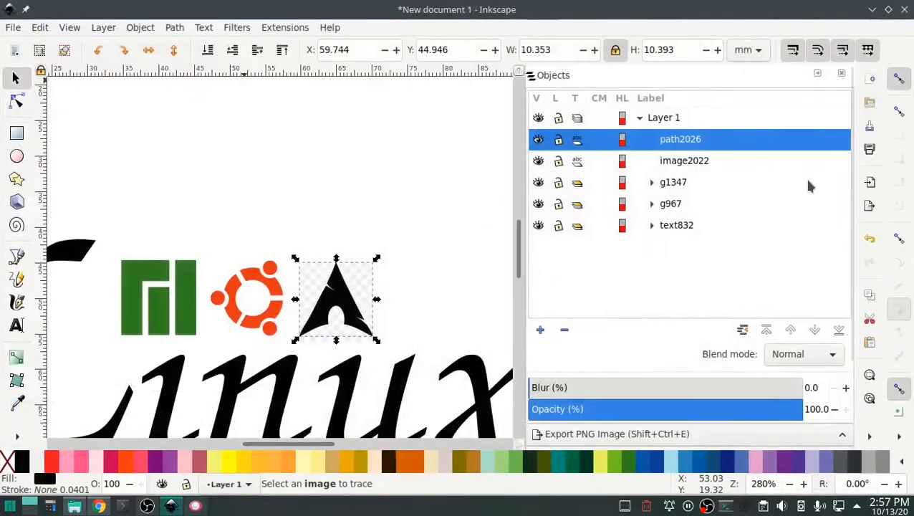
# Delete the original embedded Arch image lying behind its traced path
pyautogui.click(689, 162)
pyautogui.click(679, 141)
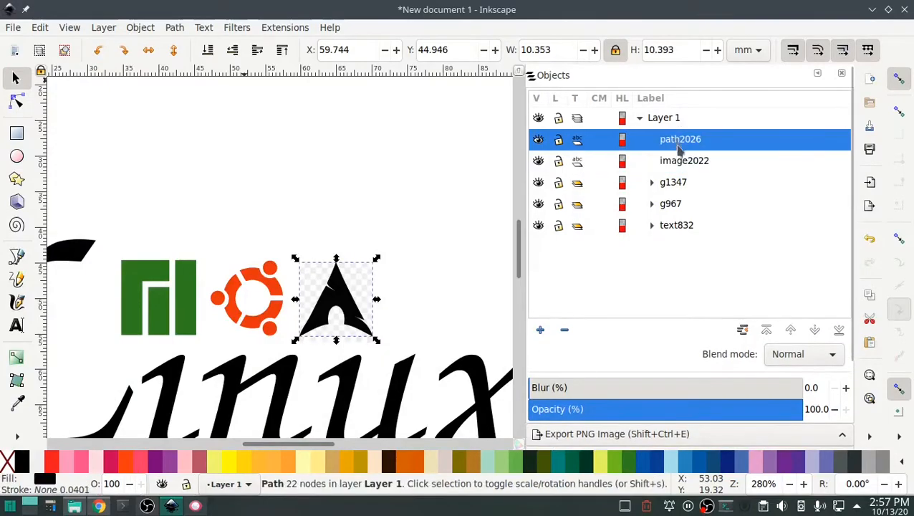
pyautogui.click(679, 163)
pyautogui.rightClick(679, 164)
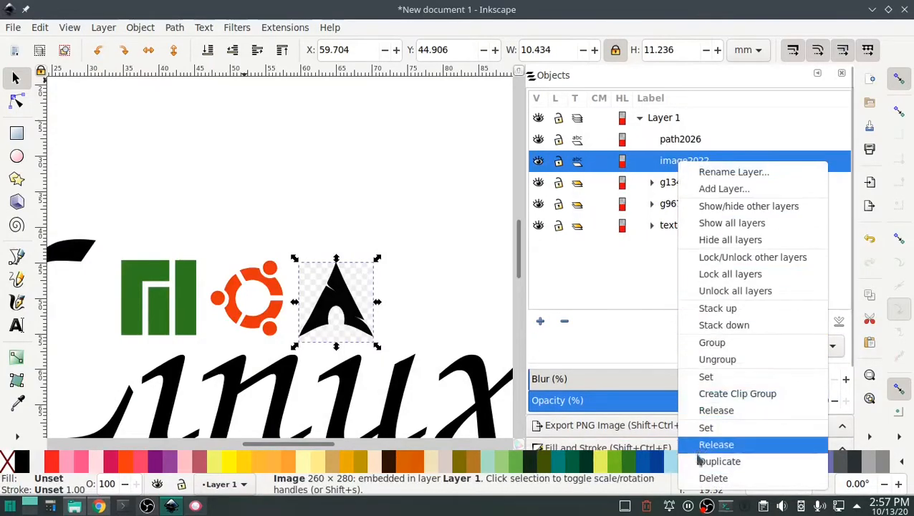
pyautogui.click(709, 477)
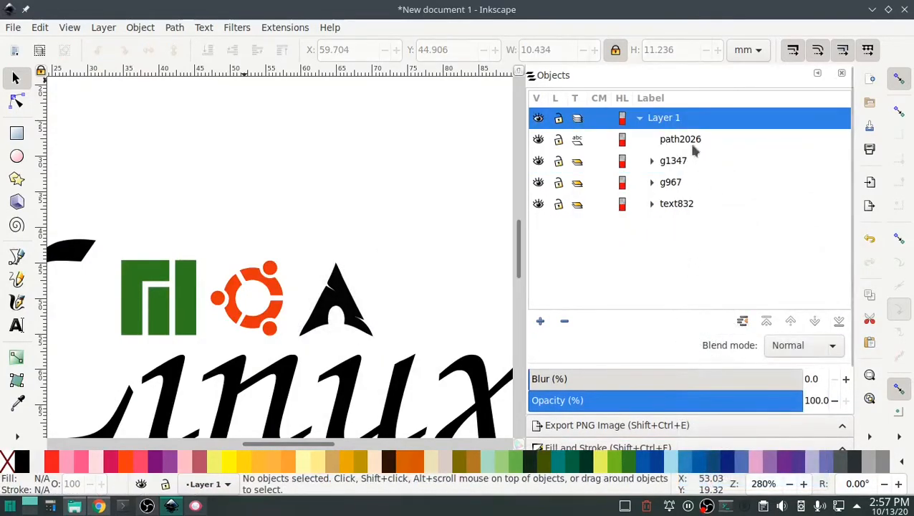
# Apply Ink/Stitch's Break Apart Fill Objects to the traced Arch path using the Complex method
pyautogui.click(691, 138)
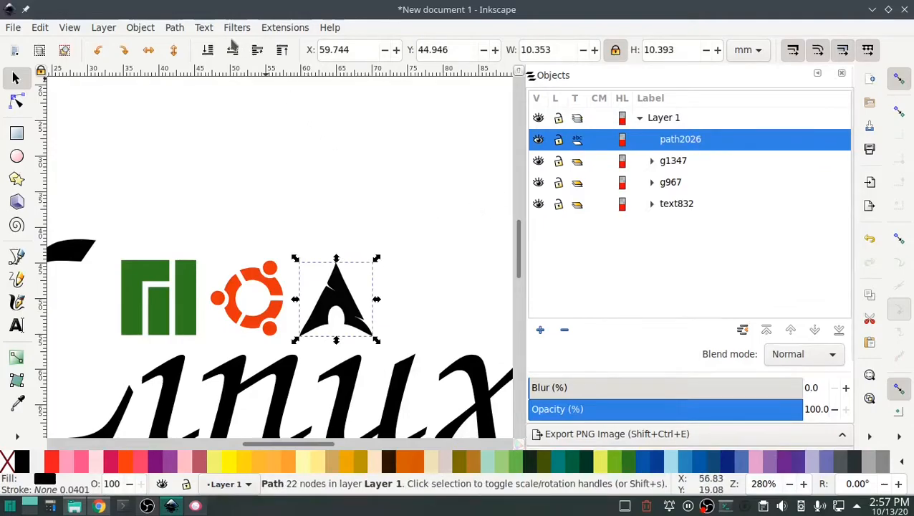
pyautogui.click(283, 28)
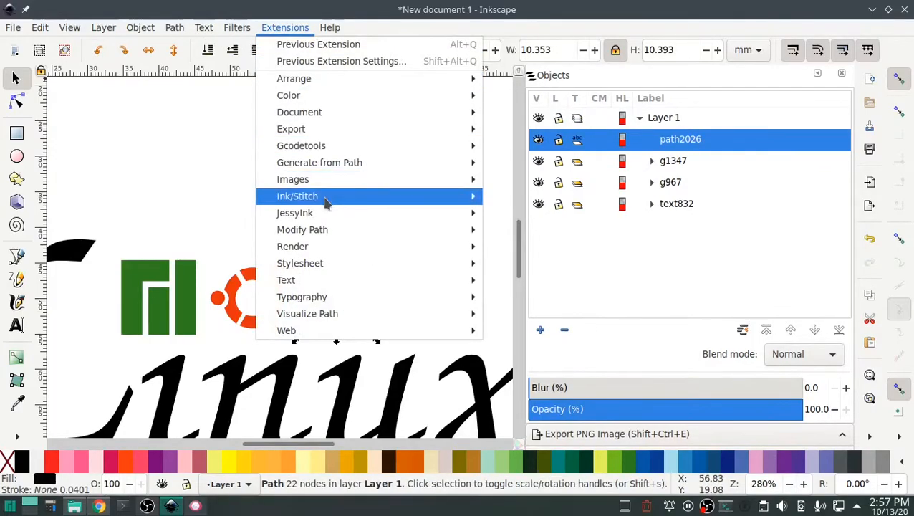
pyautogui.moveTo(327, 199)
pyautogui.moveTo(555, 215)
pyautogui.click(685, 213)
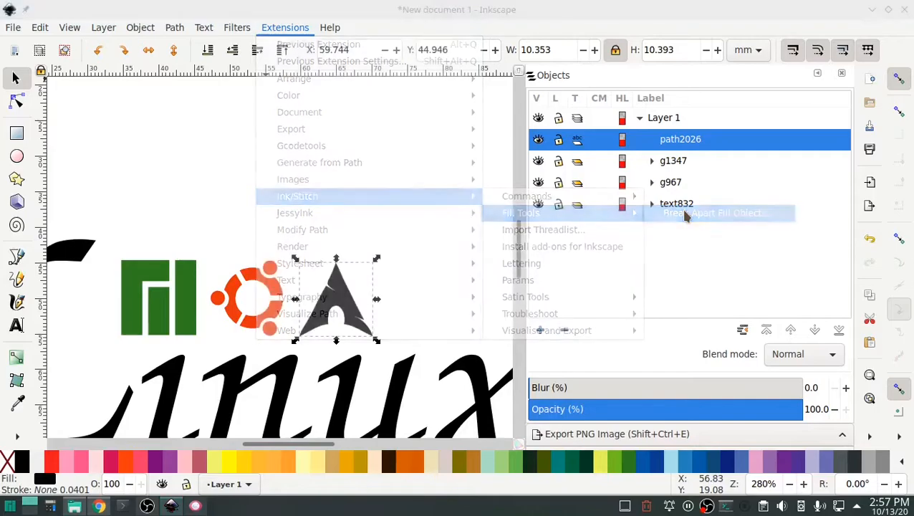
pyautogui.click(587, 331)
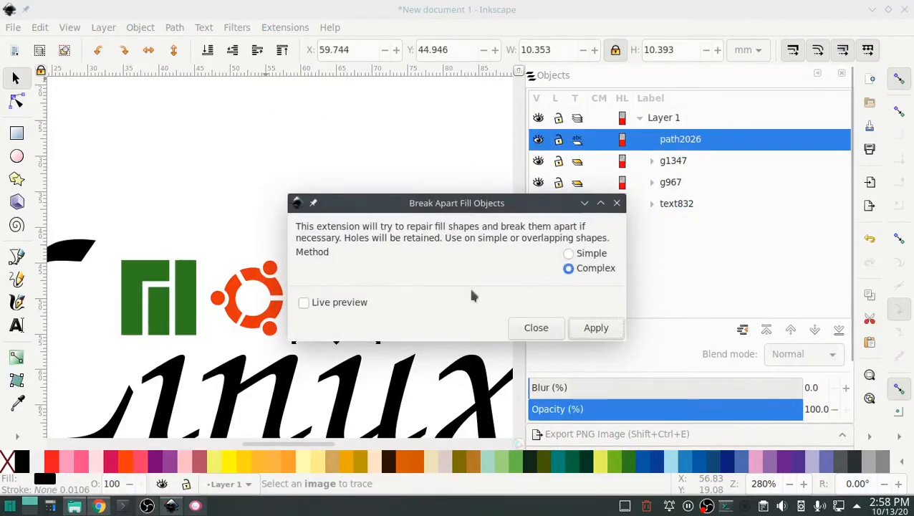
pyautogui.click(547, 330)
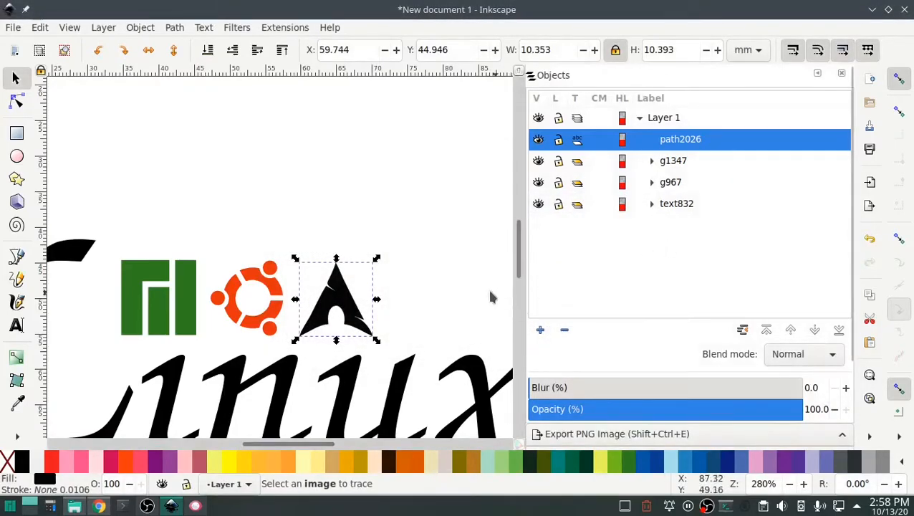
# Move the Arch logo slightly closer to the Ubuntu logo and fill it with dark blue
pyautogui.click(452, 288)
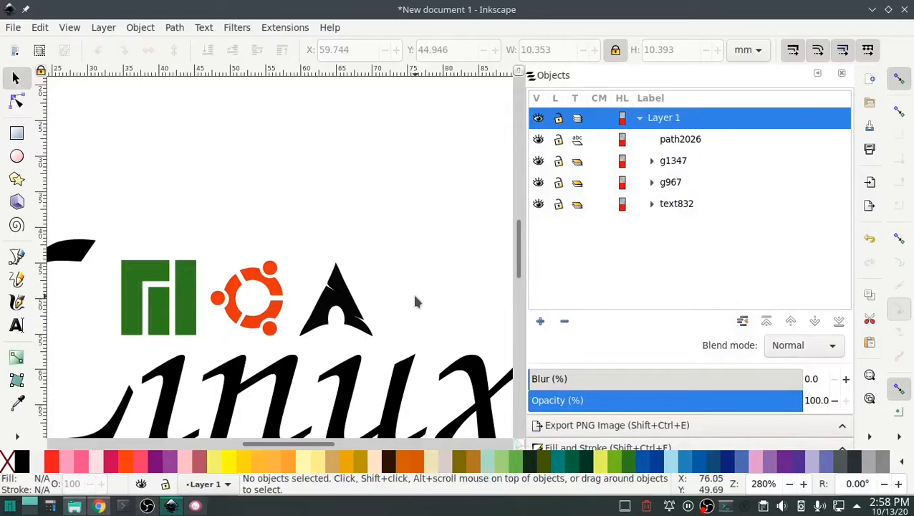
pyautogui.click(342, 306)
pyautogui.moveTo(343, 304); pyautogui.dragTo(341, 306)
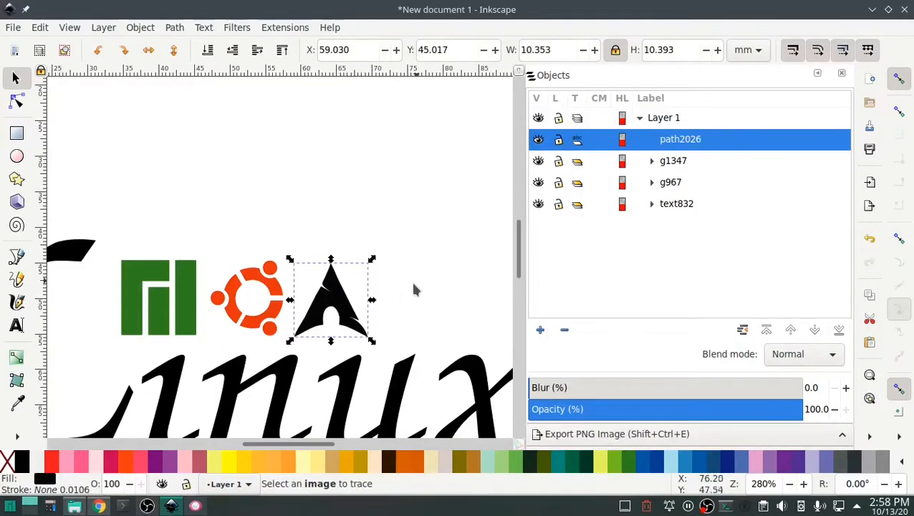
pyautogui.click(658, 466)
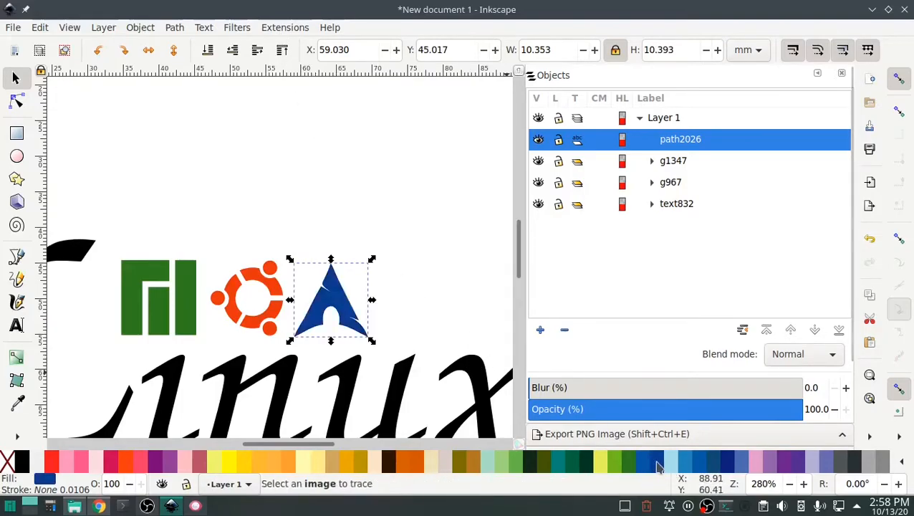
pyautogui.click(292, 150)
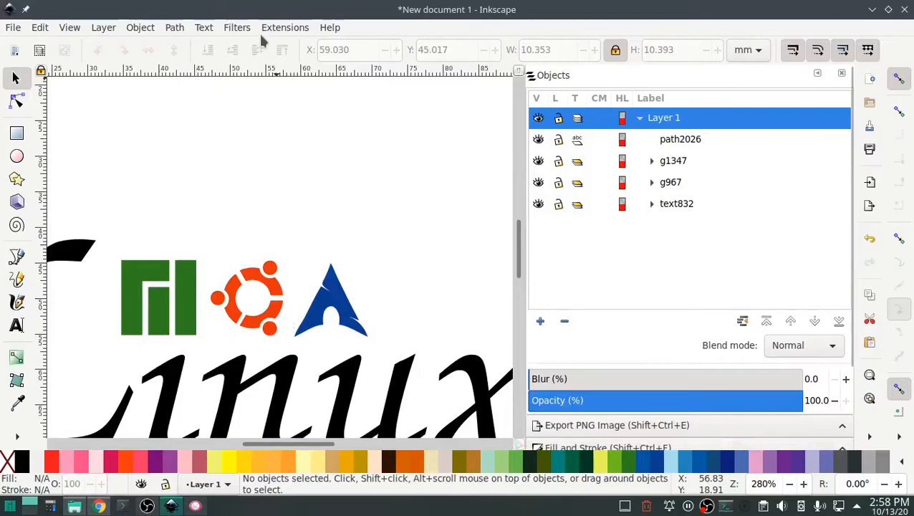
# Check the blue Arch logo for embroidery problems with Ink/Stitch's Troubleshoot Objects
pyautogui.click(341, 288)
pyautogui.click(284, 27)
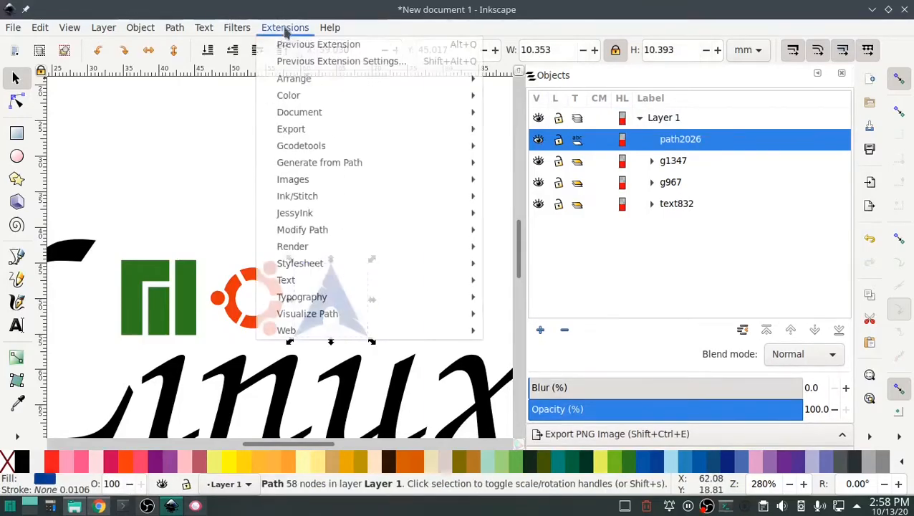
pyautogui.moveTo(336, 195)
pyautogui.moveTo(532, 335)
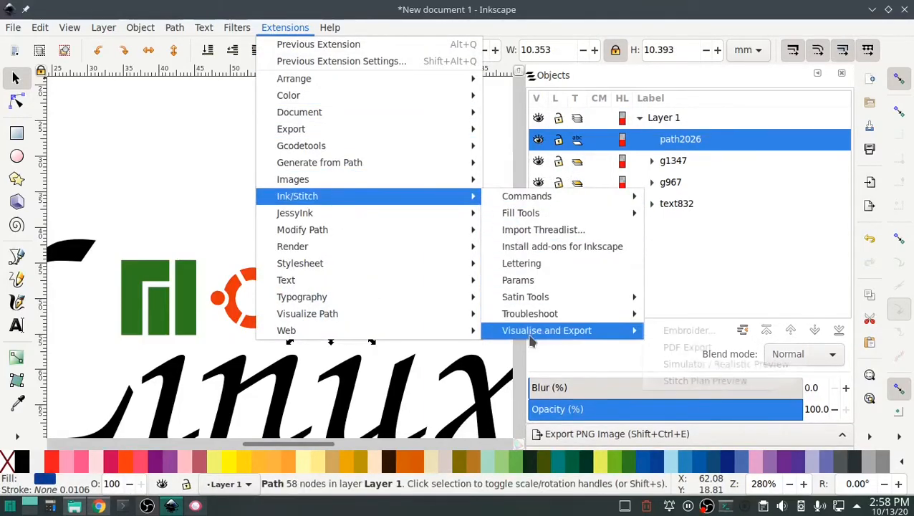
pyautogui.moveTo(530, 314)
pyautogui.click(704, 347)
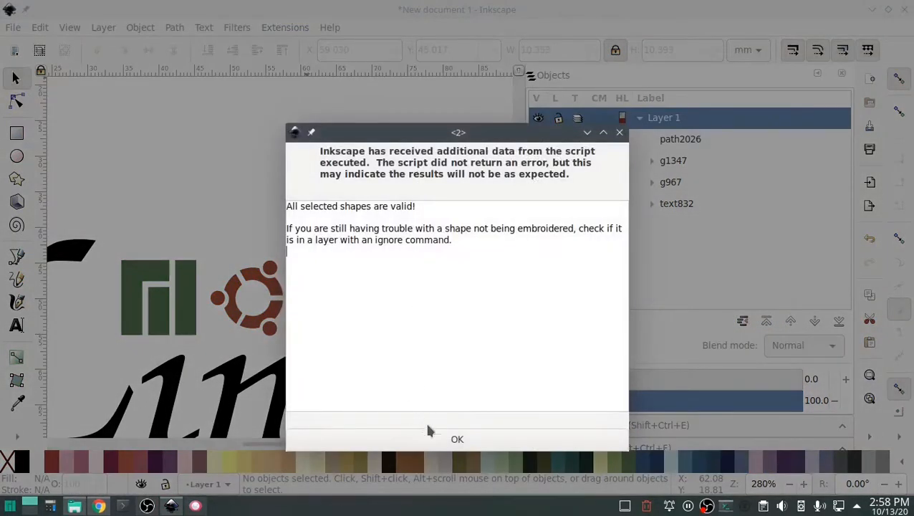
pyautogui.click(430, 438)
# Check the shirt photo in Gwenview, and import suse.png as an embedded image with DPI from file and rendering mode None (auto)
pyautogui.click(196, 507)
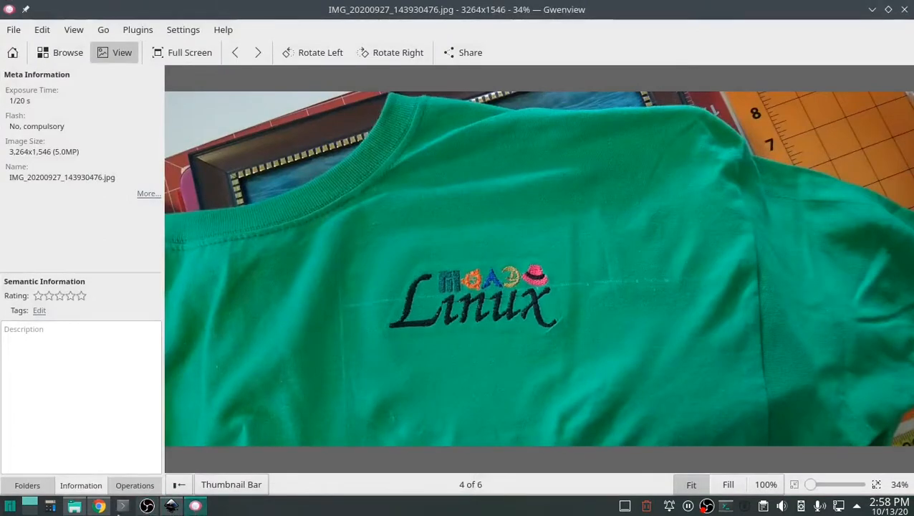
pyautogui.click(196, 507)
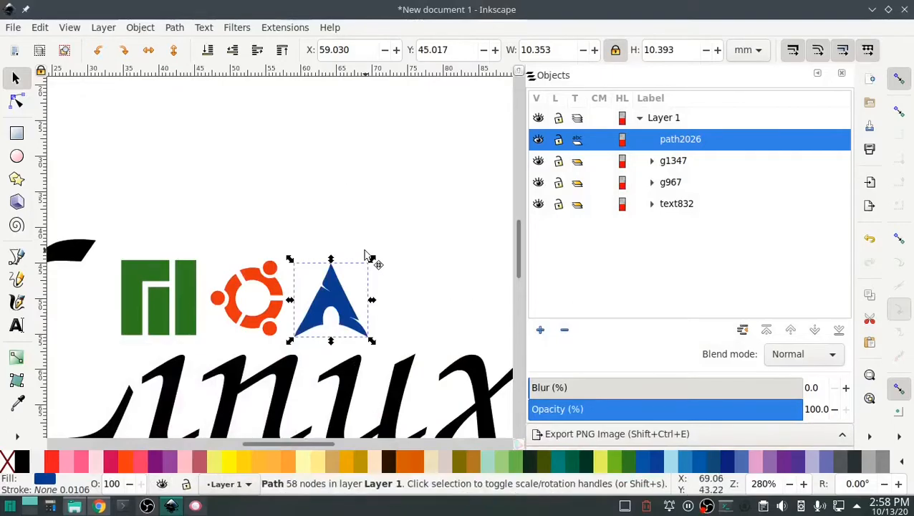
pyautogui.click(14, 28)
pyautogui.click(81, 204)
pyautogui.click(191, 247)
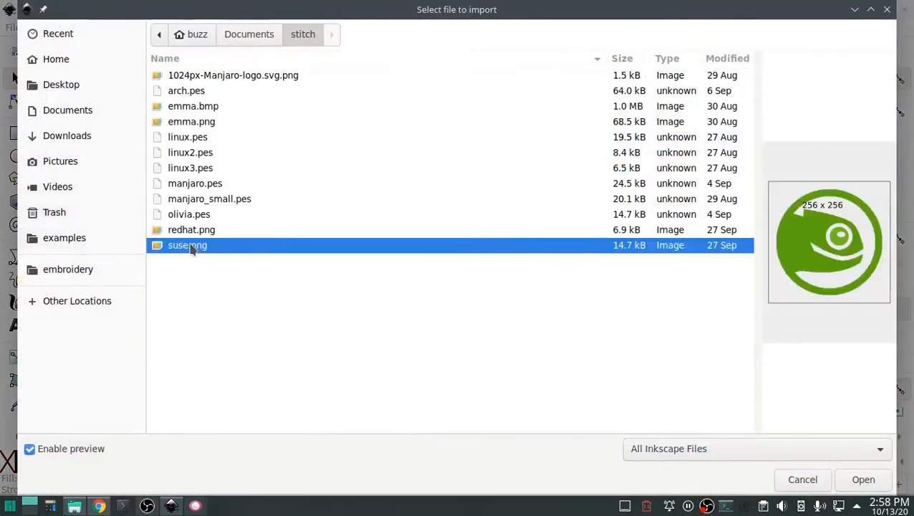
pyautogui.click(863, 480)
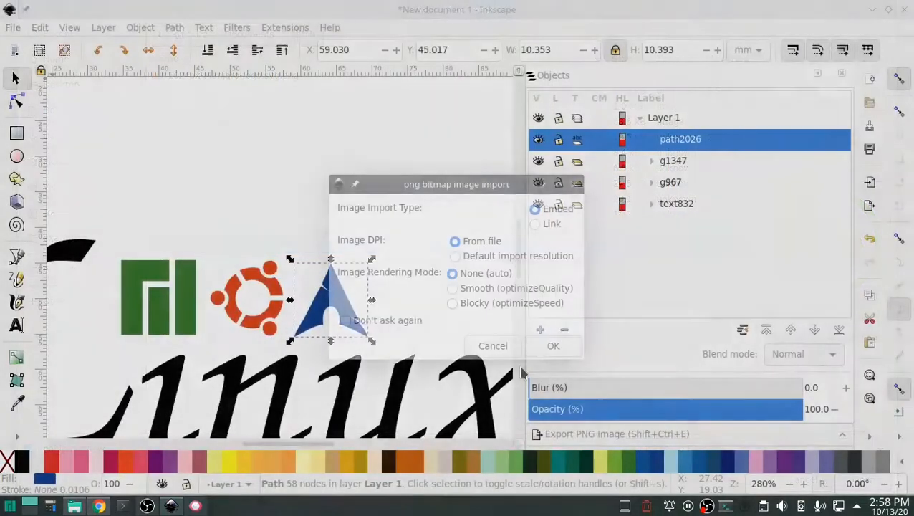
pyautogui.click(553, 346)
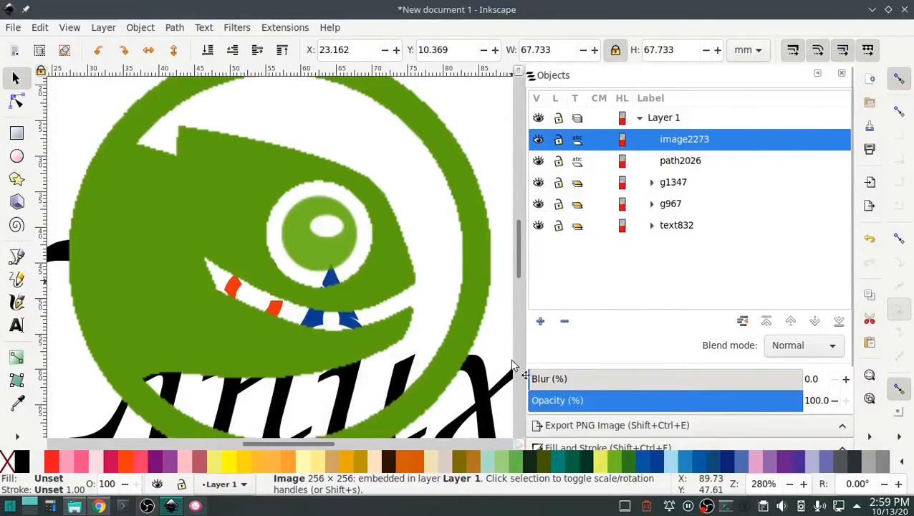
# Scale the SUSE image down proportionally to about 10.8 mm square and place it beside the Arch logo, above the Linux lettering
pyautogui.scroll(-3, 459, 309)
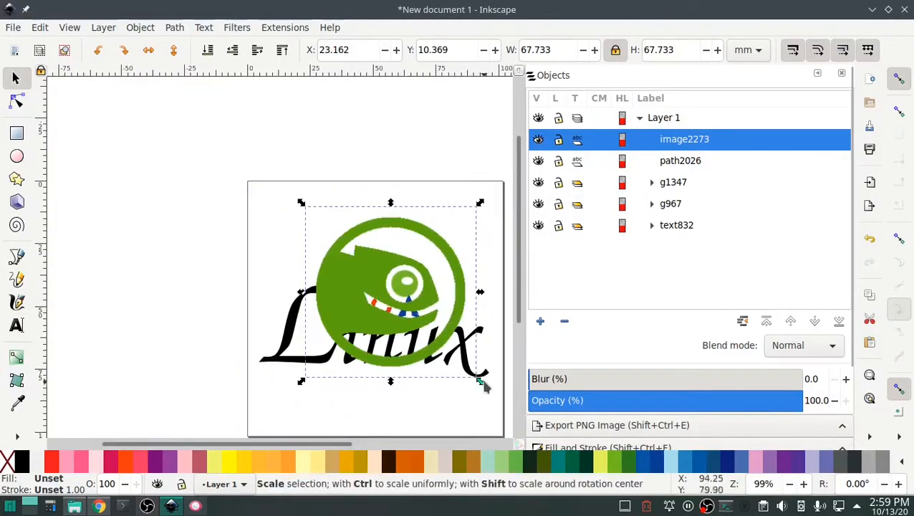
pyautogui.moveTo(480, 382); pyautogui.dragTo(426, 295)
pyautogui.click(317, 230)
pyautogui.scroll(3, 428, 309)
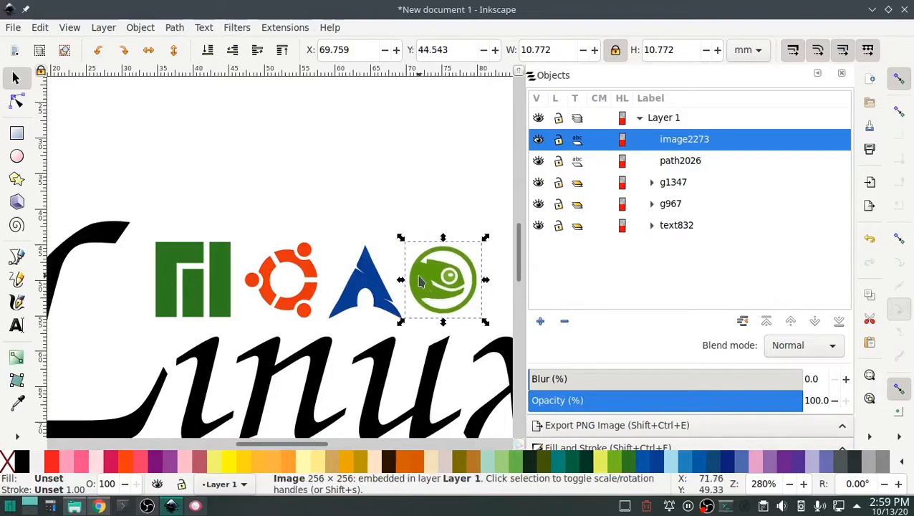
pyautogui.hscroll(4, 341, 446)
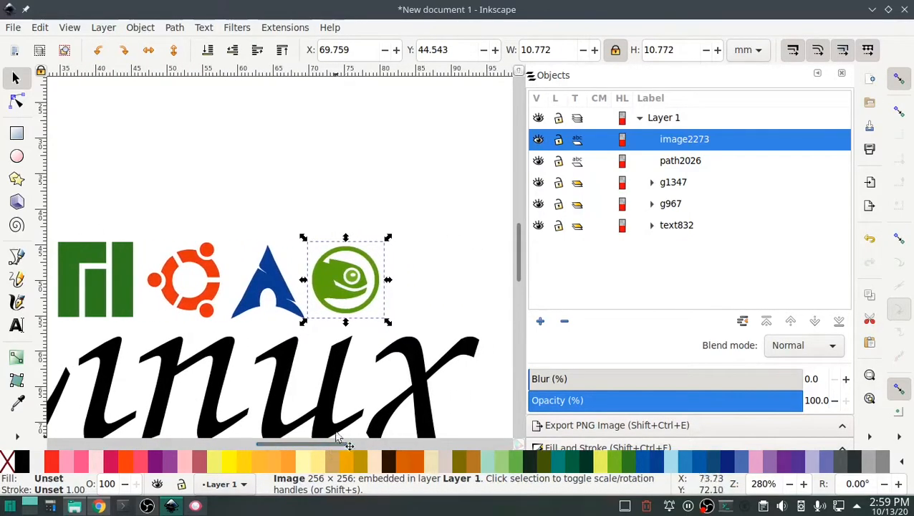
# Open Trace Bitmap for the SUSE image and preview a single-scan Brightness cutoff trace with threshold 0.450
pyautogui.click(175, 28)
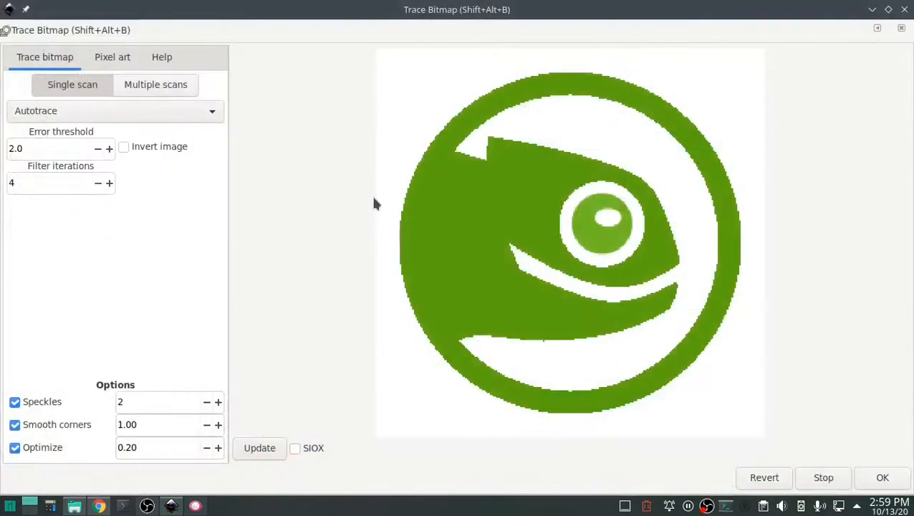
pyautogui.click(187, 113)
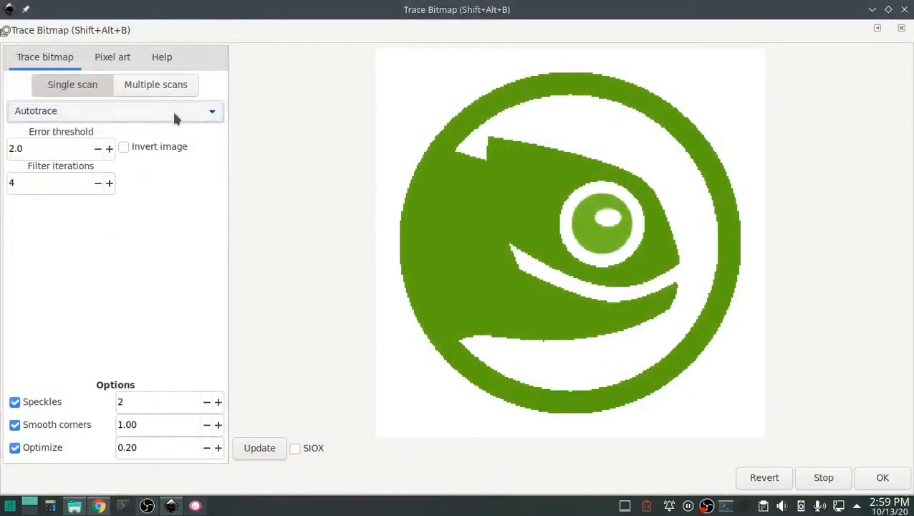
pyautogui.click(108, 58)
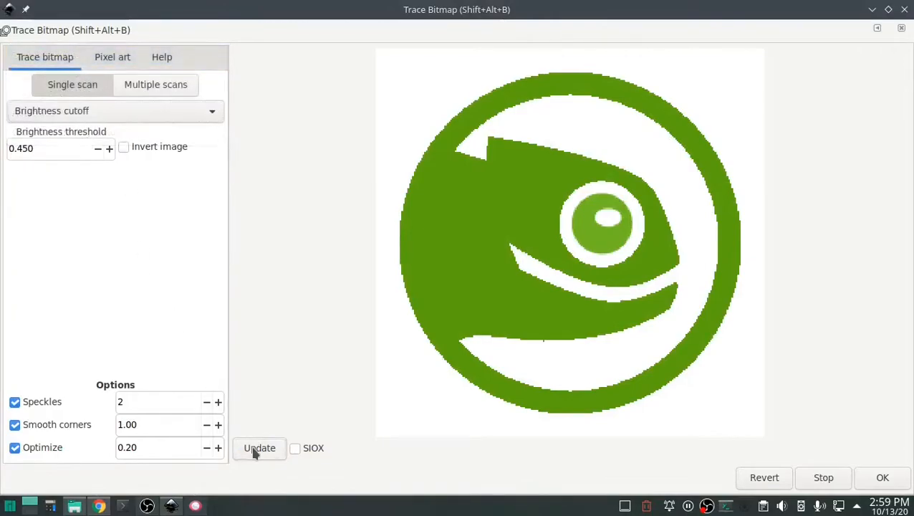
pyautogui.click(258, 448)
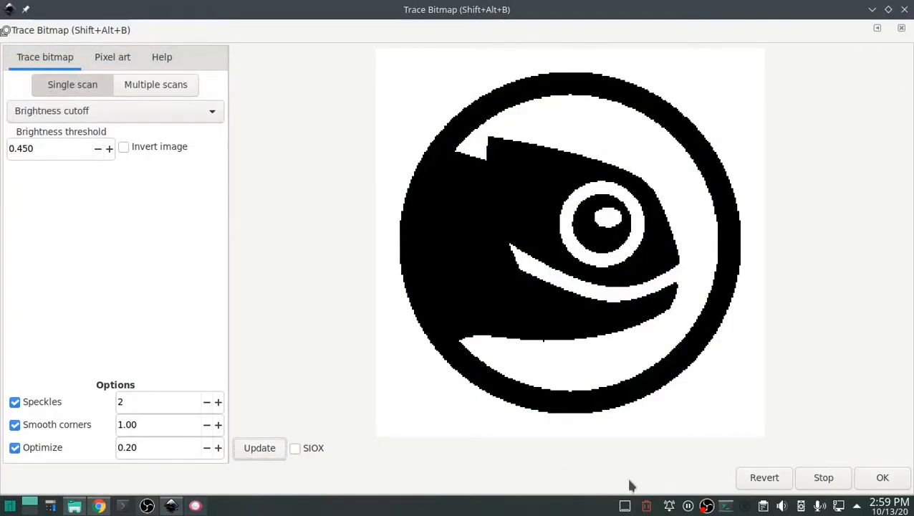
# Trace the SUSE image in a single scan with Autotrace, using error threshold 2.0 and 4 filter iterations
pyautogui.click(150, 115)
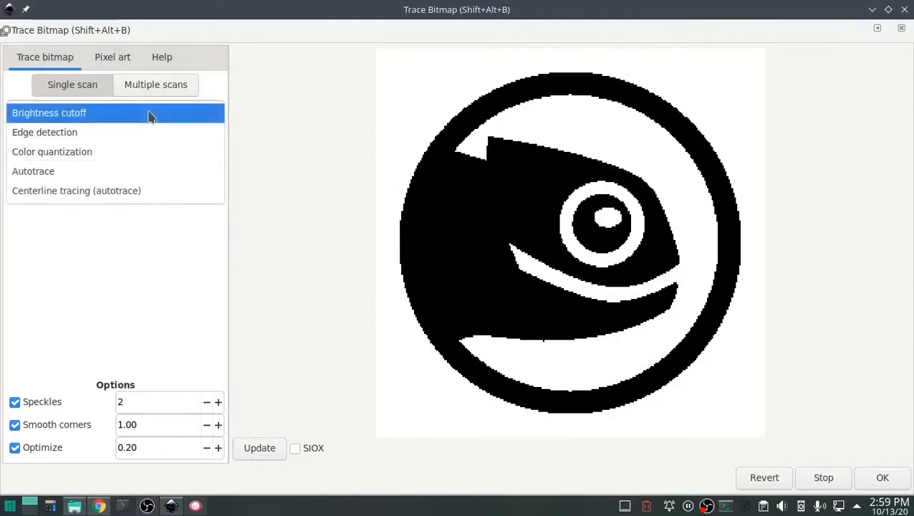
pyautogui.click(118, 171)
pyautogui.click(244, 459)
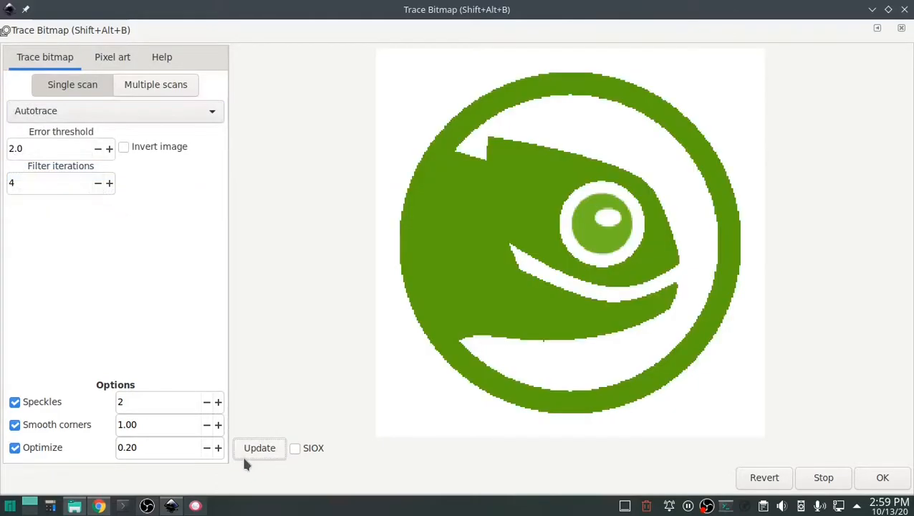
pyautogui.click(881, 478)
pyautogui.click(904, 10)
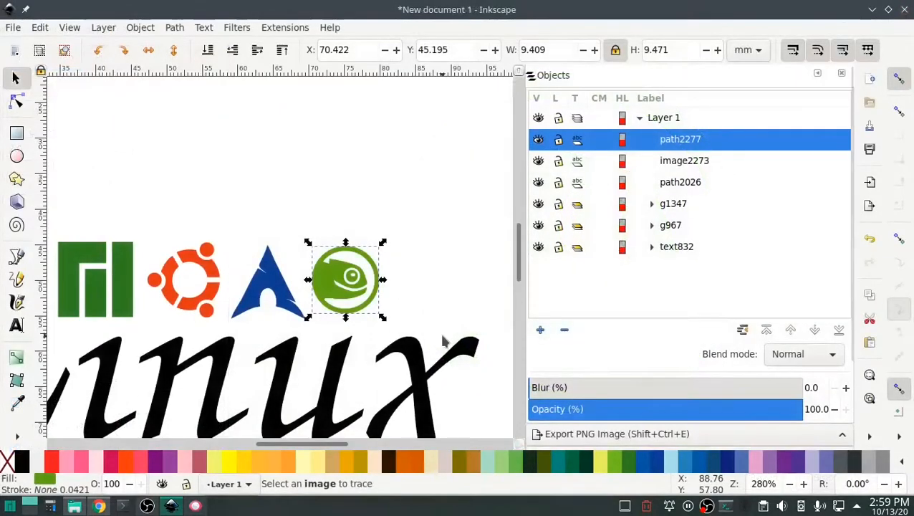
# Hide and delete the original SUSE image, and move the traced SUSE logo slightly down to Y 45.540 mm
pyautogui.click(684, 161)
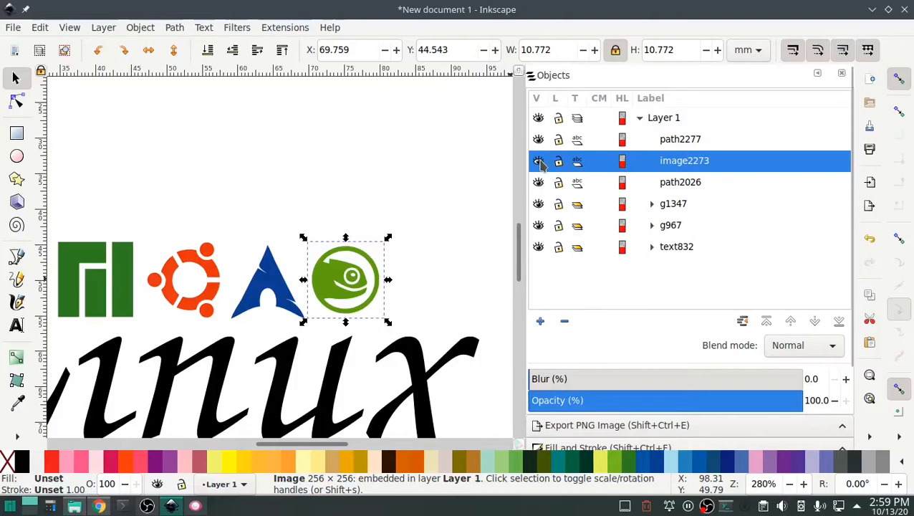
pyautogui.rightClick(666, 170)
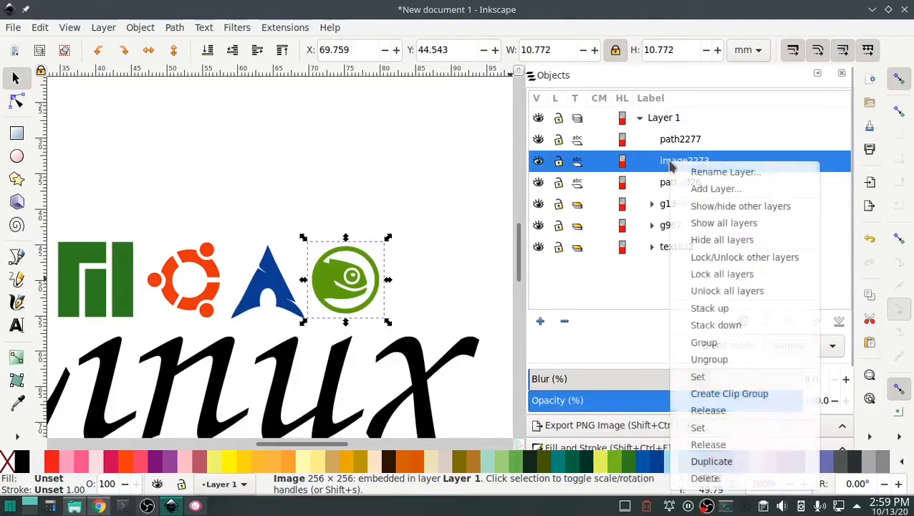
pyautogui.click(681, 475)
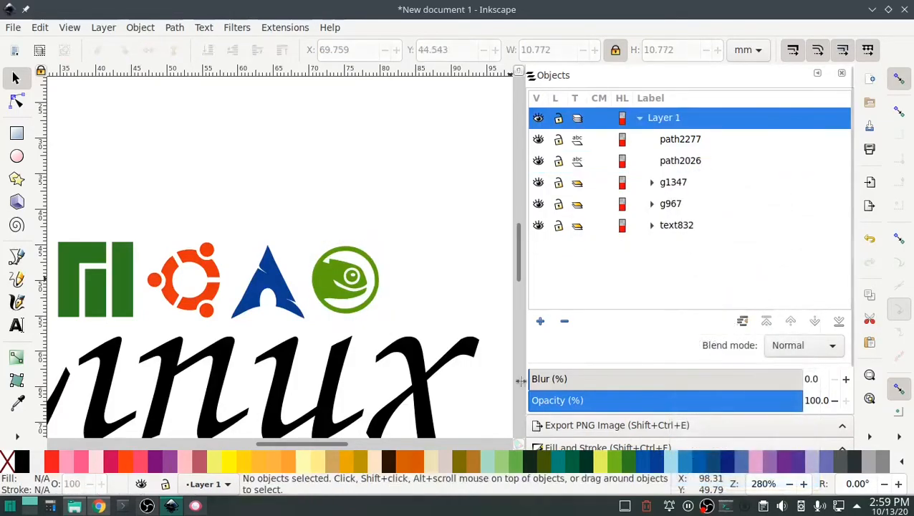
pyautogui.click(380, 300)
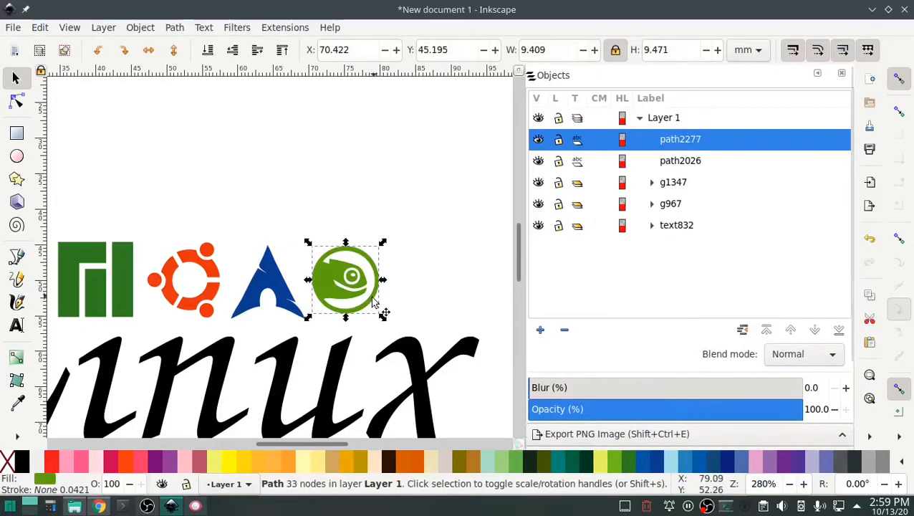
pyautogui.moveTo(373, 299); pyautogui.dragTo(373, 303)
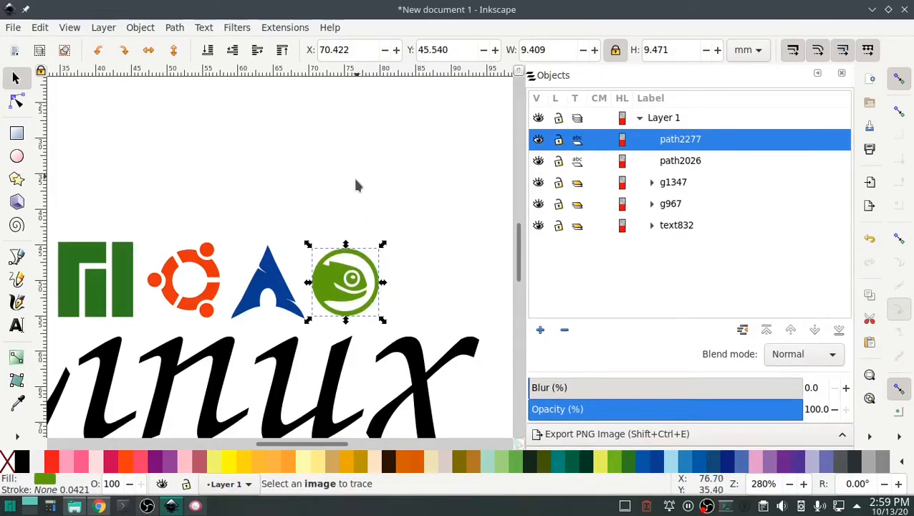
pyautogui.click(339, 129)
# Apply Ink/Stitch's Break Apart Fill Objects to the traced SUSE logo with the Complex method
pyautogui.click(285, 28)
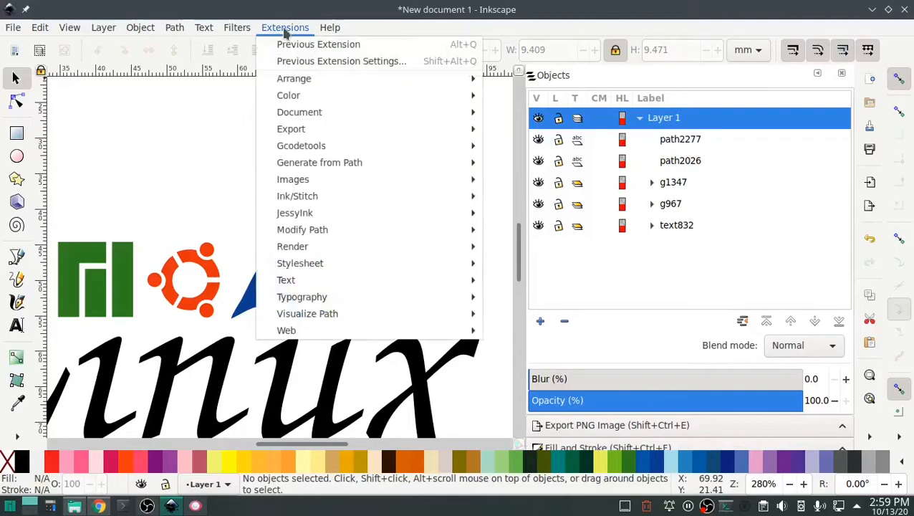
pyautogui.click(500, 173)
pyautogui.click(359, 273)
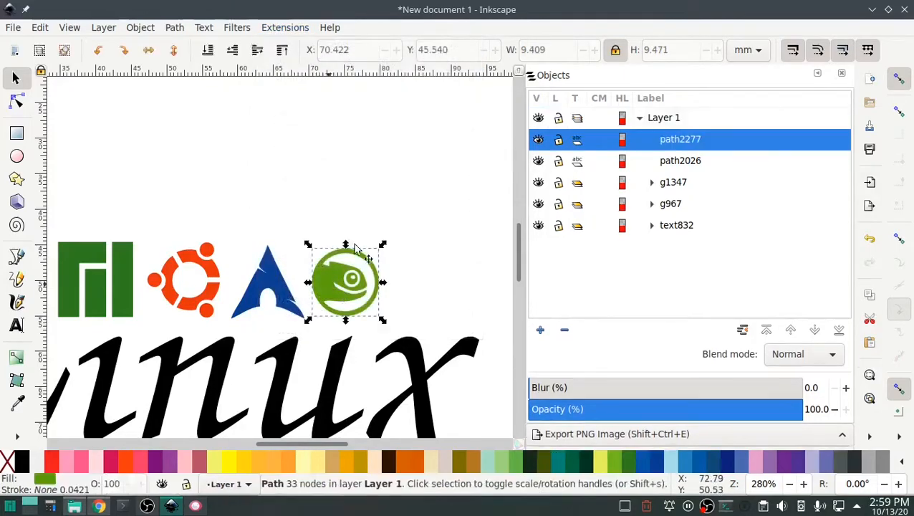
pyautogui.click(290, 28)
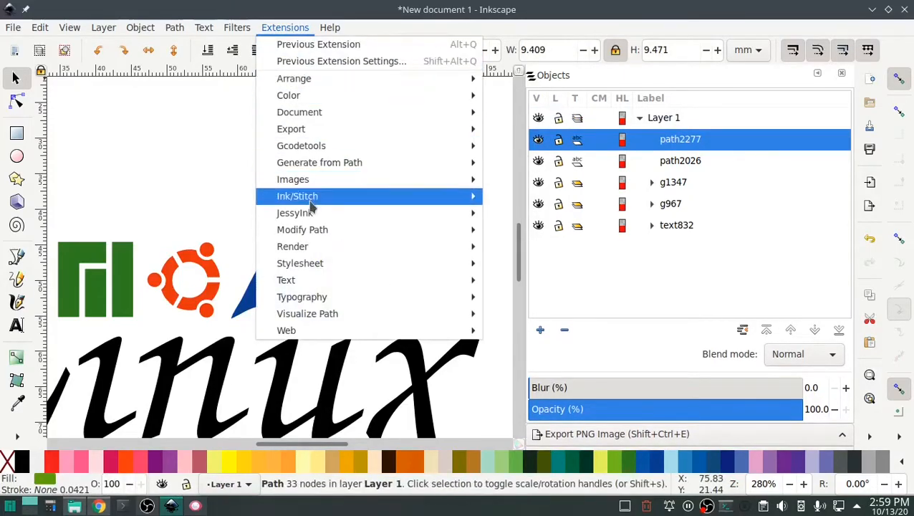
pyautogui.moveTo(312, 198)
pyautogui.moveTo(549, 215)
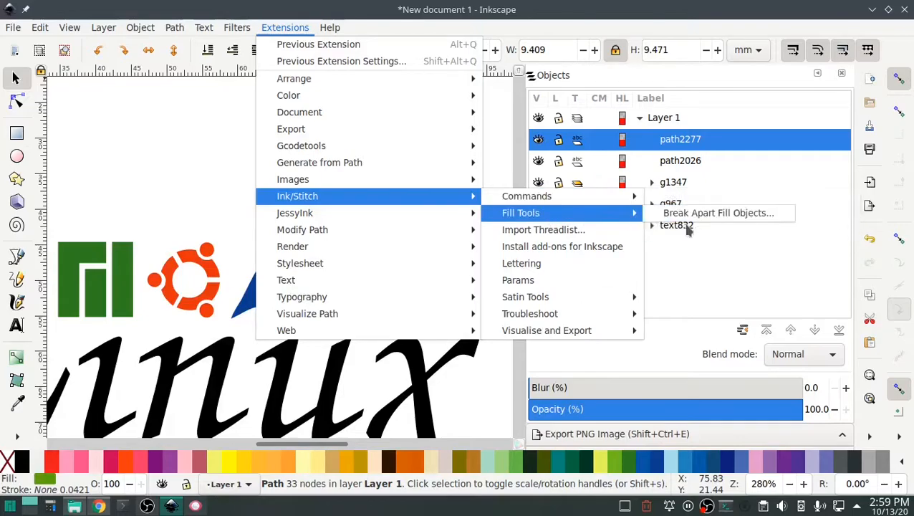
pyautogui.click(716, 213)
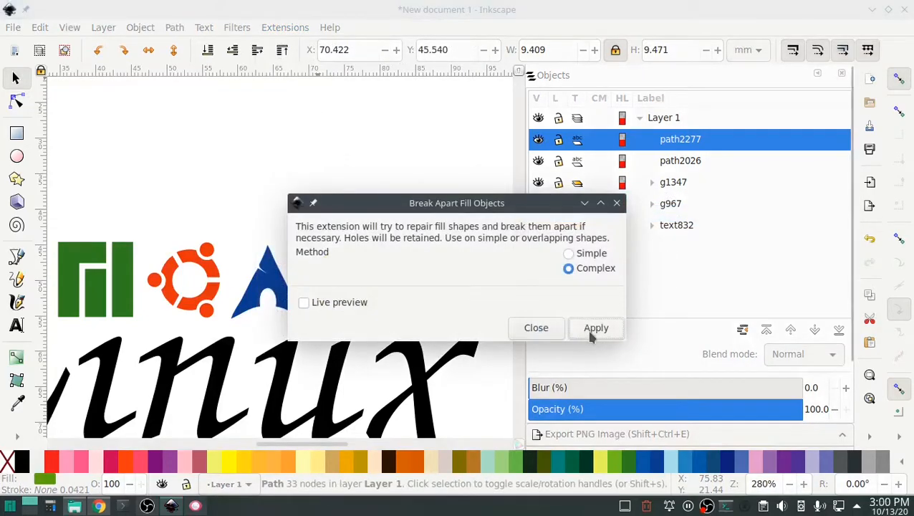
pyautogui.click(592, 333)
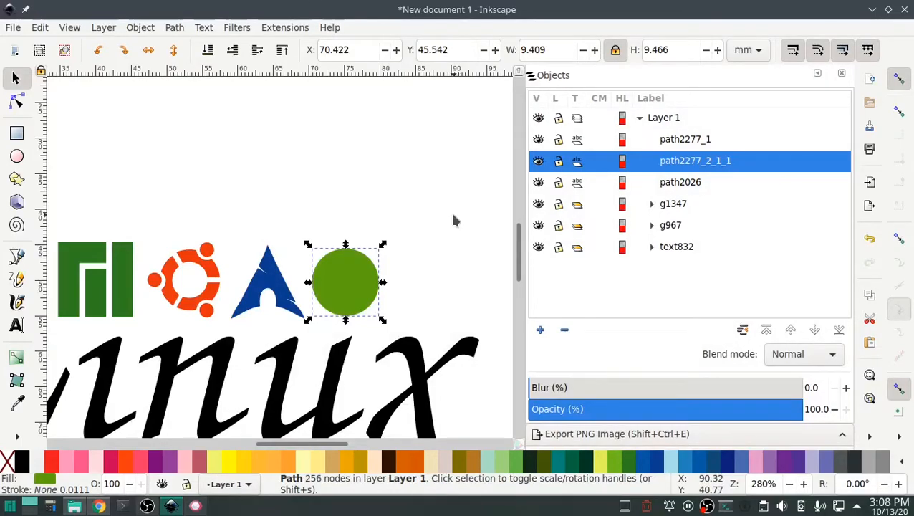
# Apply Break Apart Fill Objects again with the Complex method to the large circular piece of the SUSE logo
pyautogui.click(667, 142)
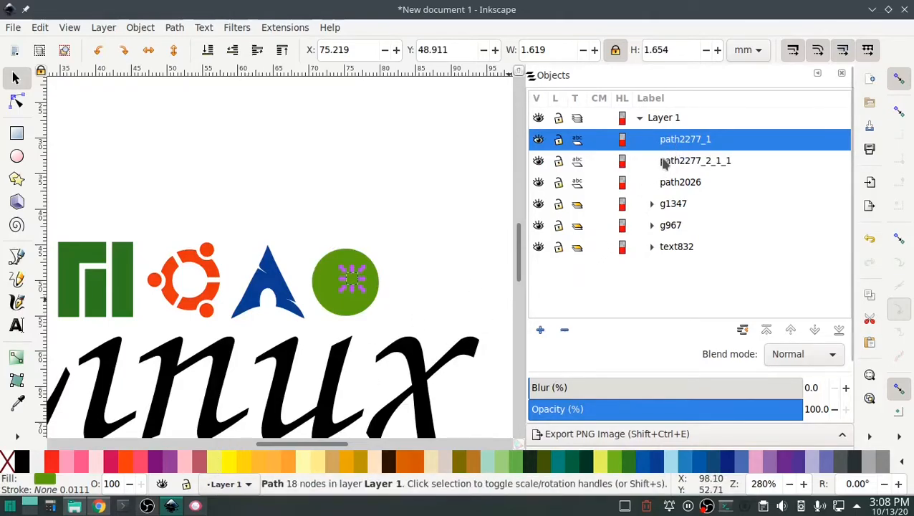
pyautogui.click(665, 163)
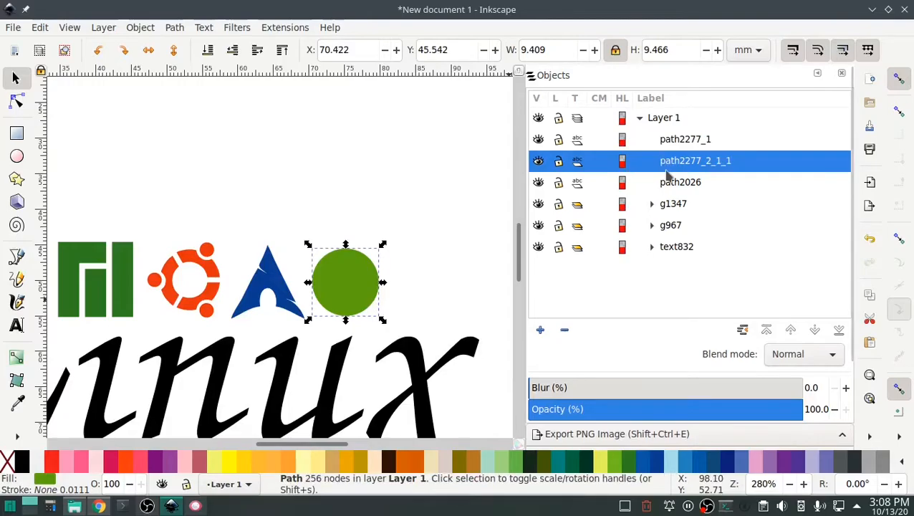
pyautogui.click(279, 28)
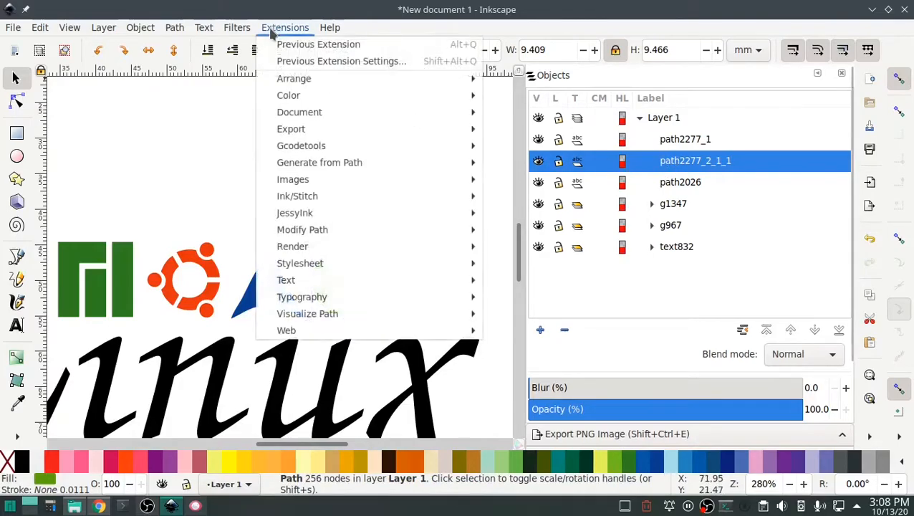
pyautogui.moveTo(332, 147)
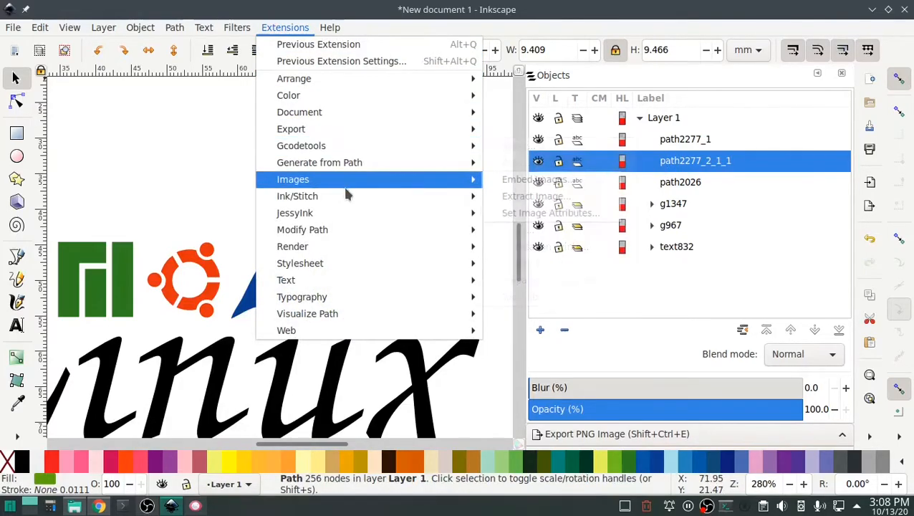
pyautogui.moveTo(373, 197)
pyautogui.moveTo(520, 213)
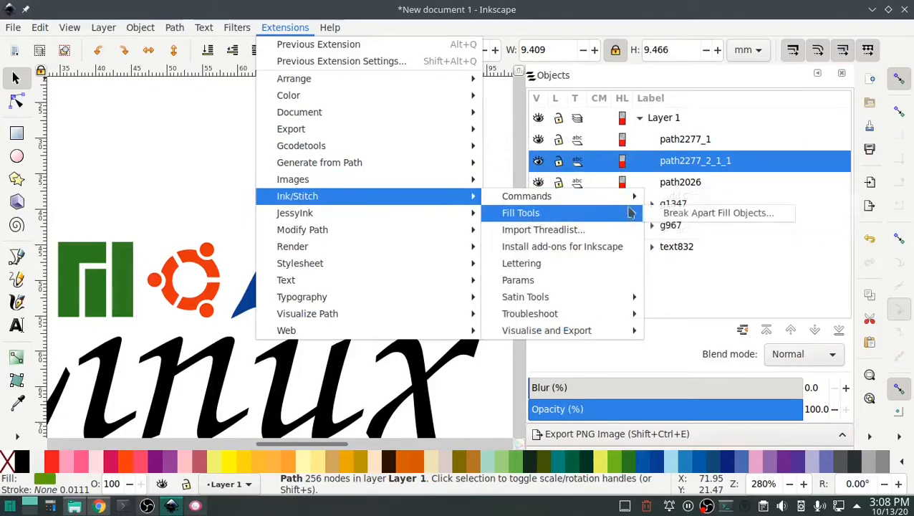
pyautogui.click(691, 210)
pyautogui.click(595, 328)
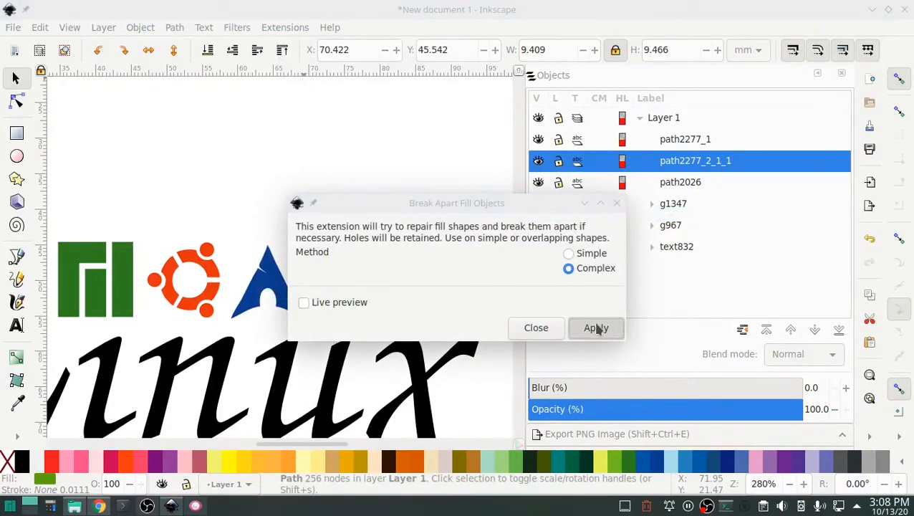
pyautogui.click(553, 329)
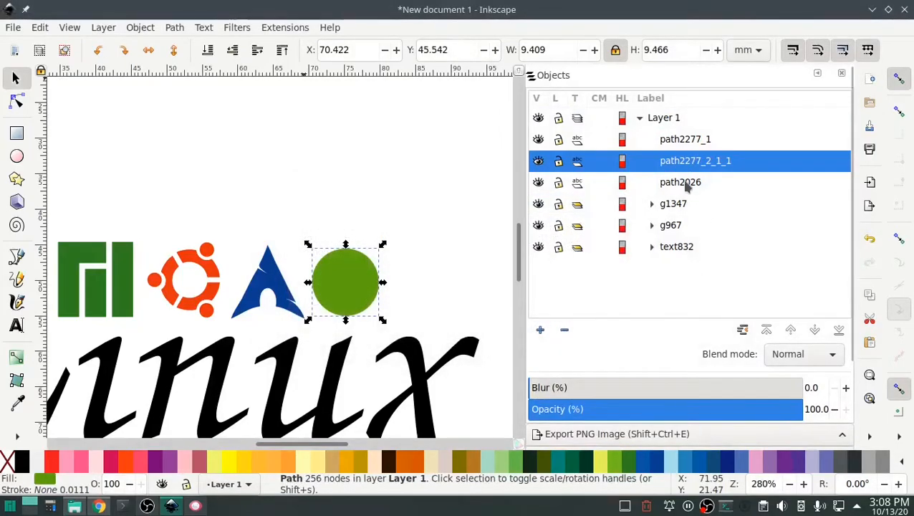
# Fill the small eye piece of the SUSE logo with white, and select both SUSE pieces
pyautogui.click(684, 183)
pyautogui.click(682, 161)
pyautogui.click(676, 142)
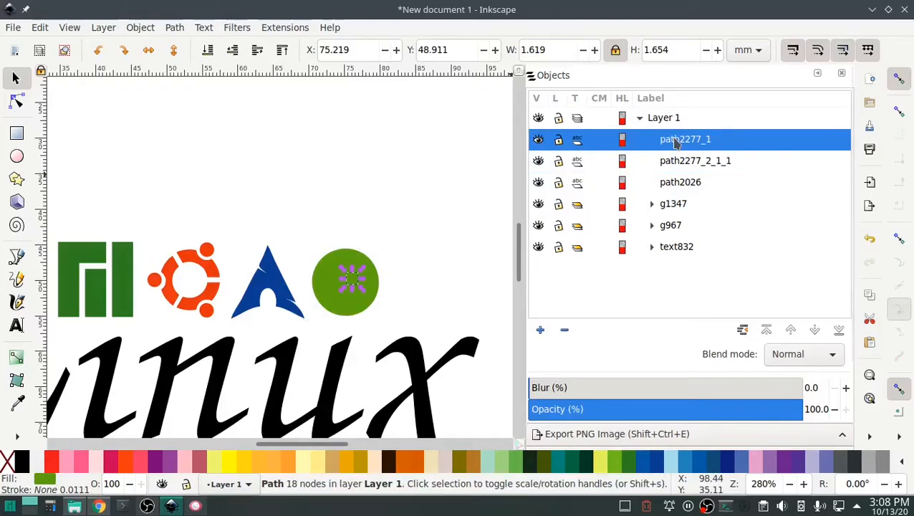
pyautogui.click(39, 462)
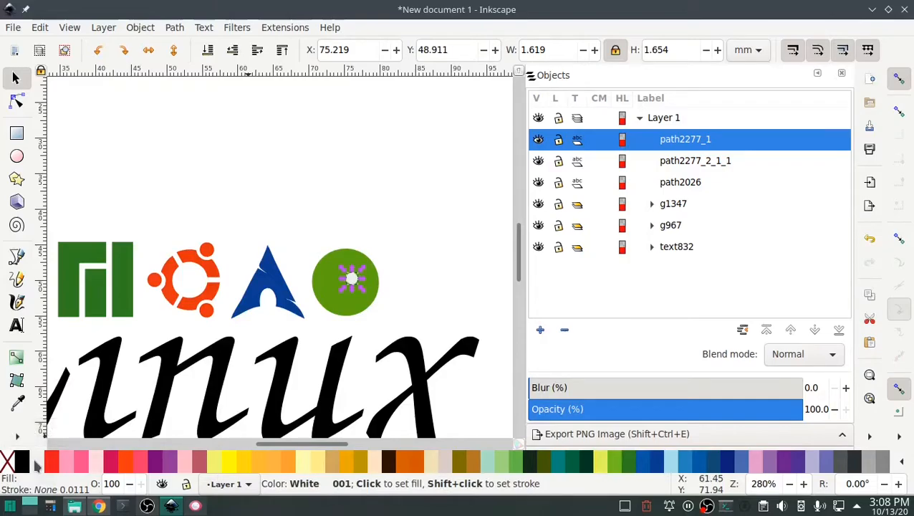
pyautogui.moveTo(385, 321); pyautogui.dragTo(309, 244)
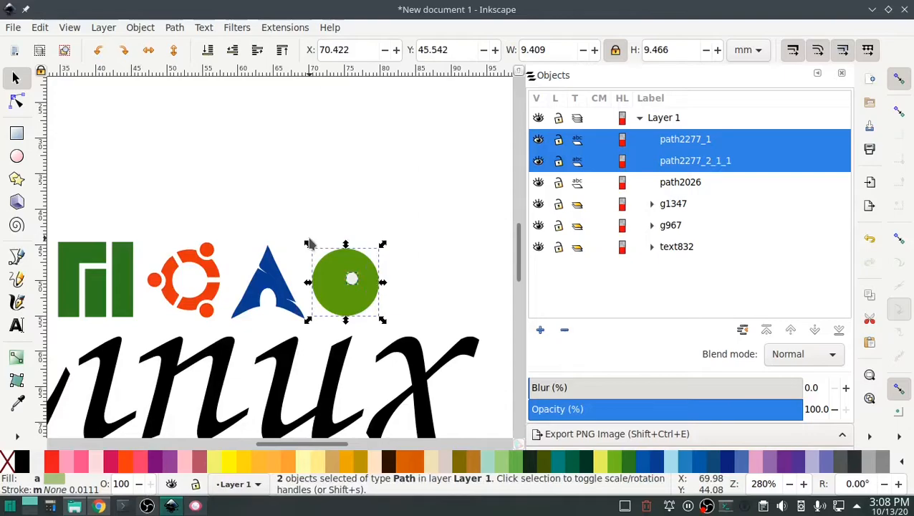
# Undo the white fill, the break-apart, the move of the traced SUSE logo and the deletion of its source image
pyautogui.hotkey('ctrl', 'z')
pyautogui.hotkey('ctrl', 'z')
pyautogui.hotkey('ctrl', 'z')
pyautogui.hotkey('ctrl', 'z')
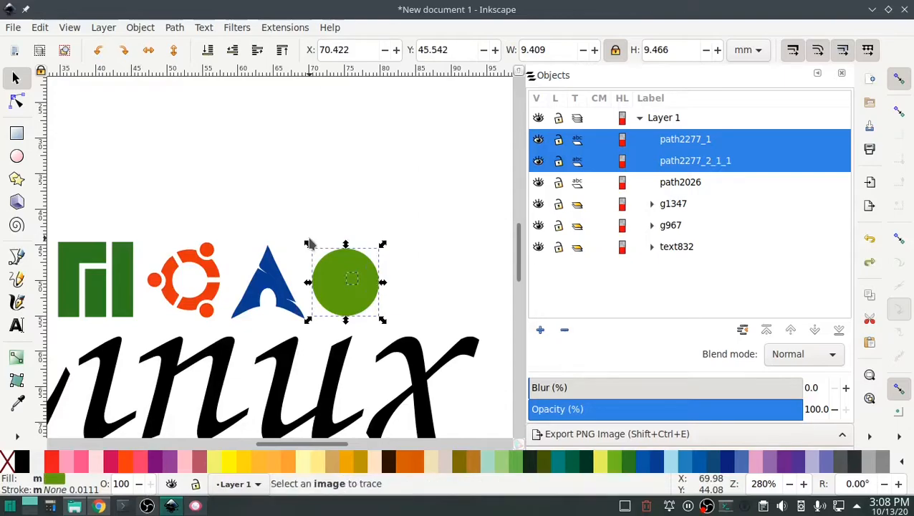
pyautogui.hotkey('ctrl', 'z')
pyautogui.hotkey('ctrl', 'z')
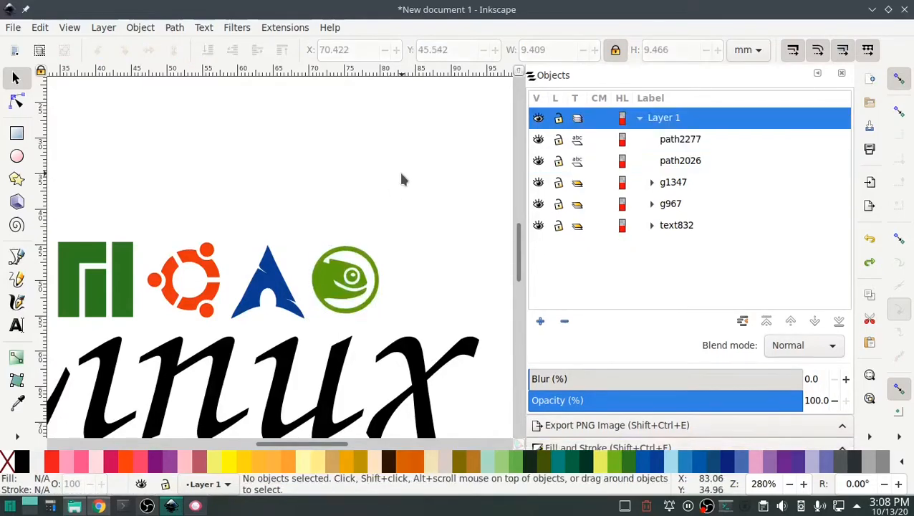
pyautogui.hotkey('ctrl', 'z')
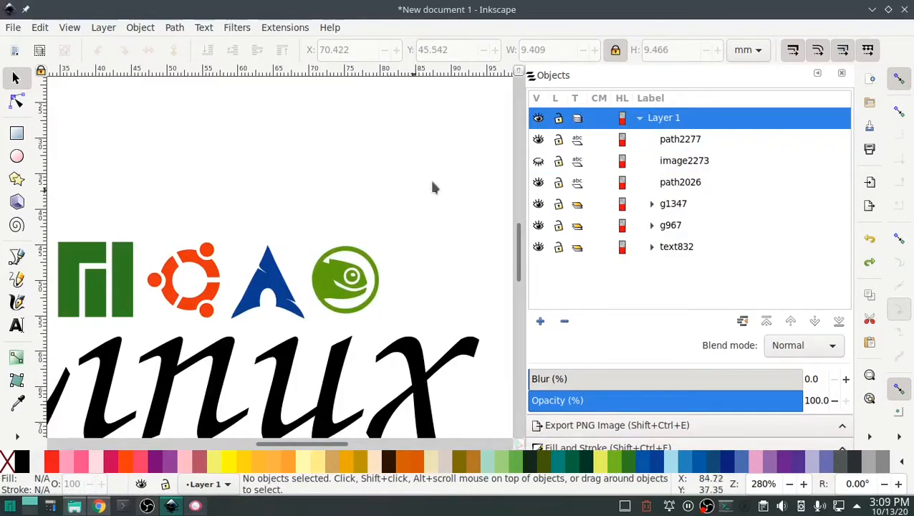
# Delete the traced SUSE path and make the original embedded SUSE image visible again
pyautogui.click(692, 162)
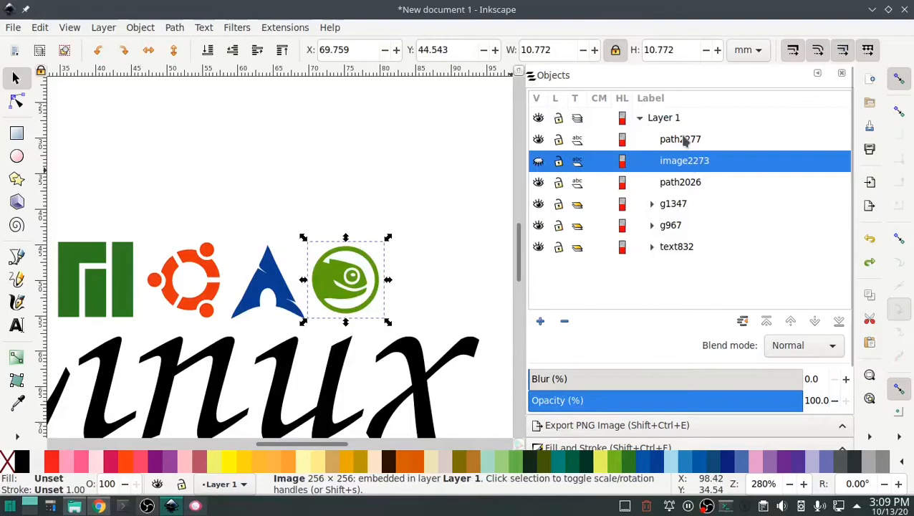
pyautogui.click(684, 141)
pyautogui.rightClick(684, 142)
pyautogui.click(725, 455)
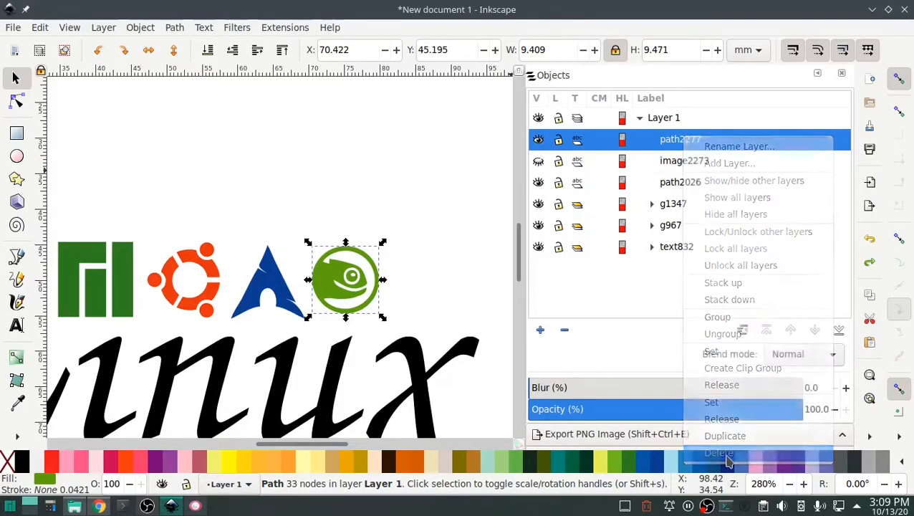
pyautogui.click(689, 141)
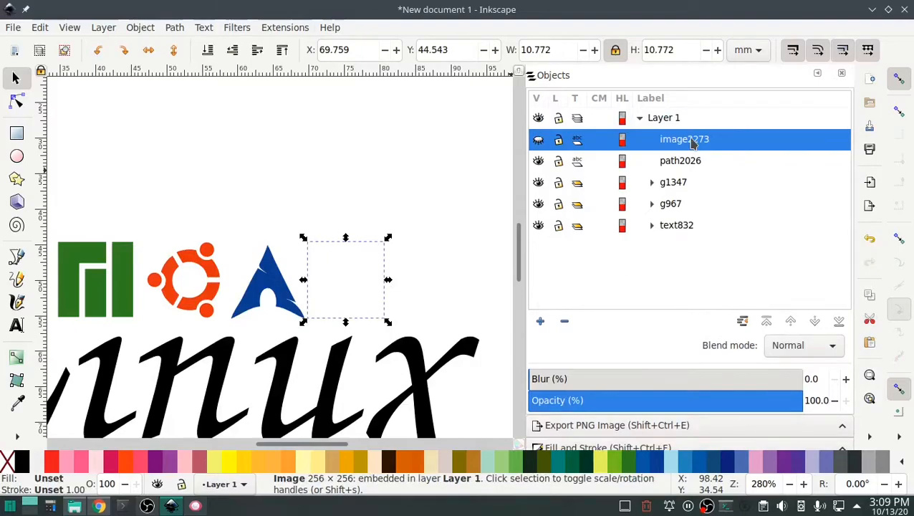
pyautogui.click(538, 140)
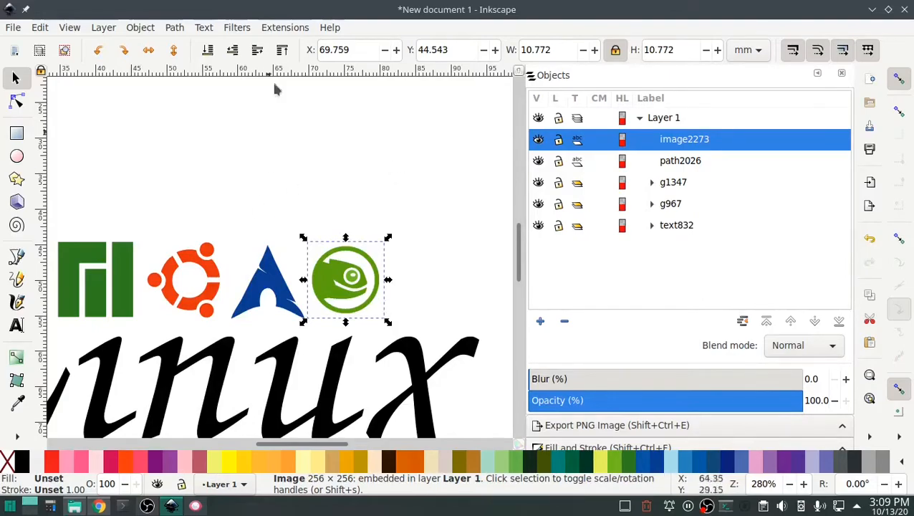
# Trace the embedded SUSE image with Trace Bitmap, using multiple scans in Grays mode with 8 scans, without smoothing, stacking or background removal
pyautogui.click(175, 28)
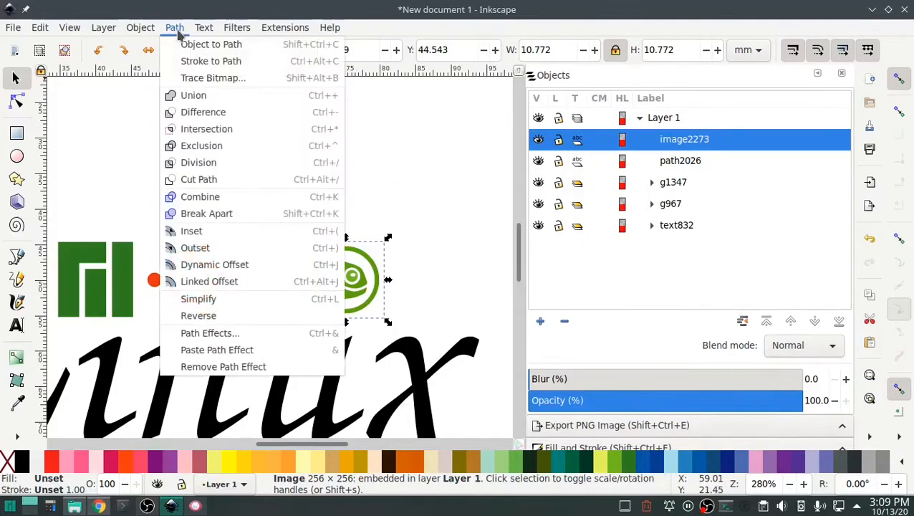
pyautogui.click(204, 77)
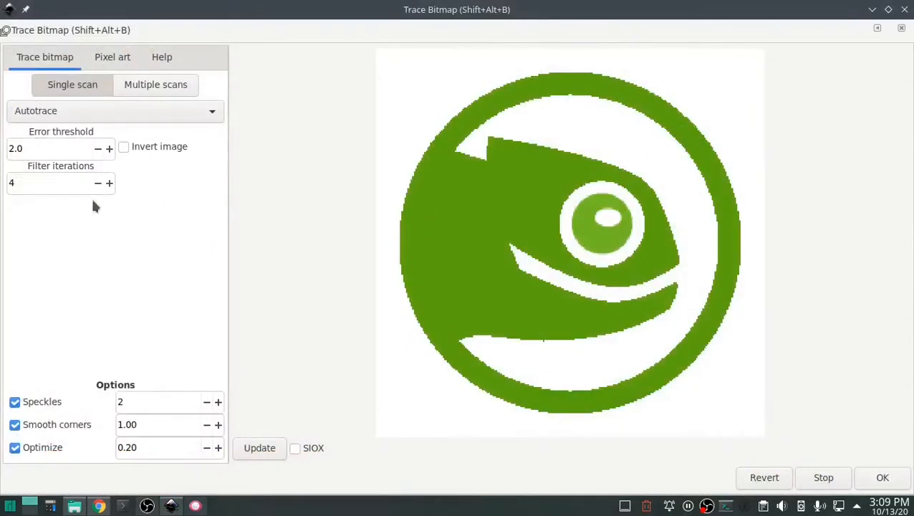
pyautogui.click(209, 111)
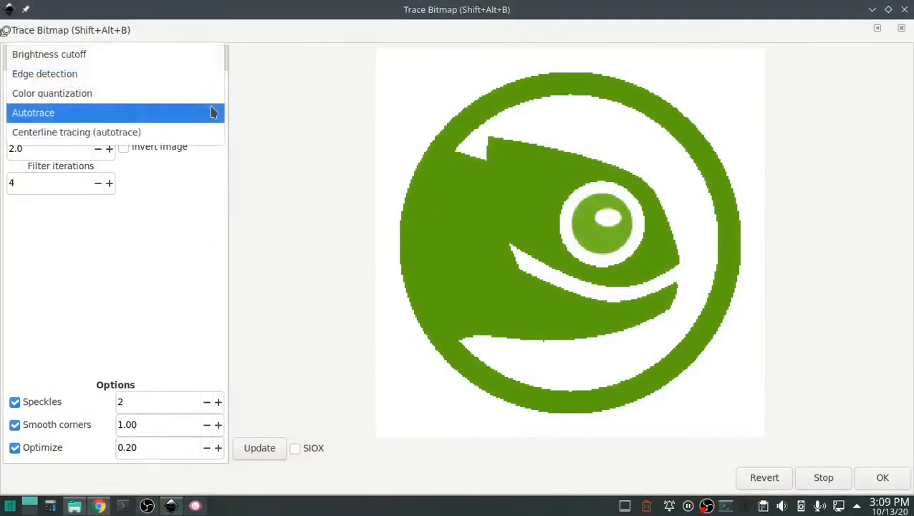
pyautogui.click(212, 112)
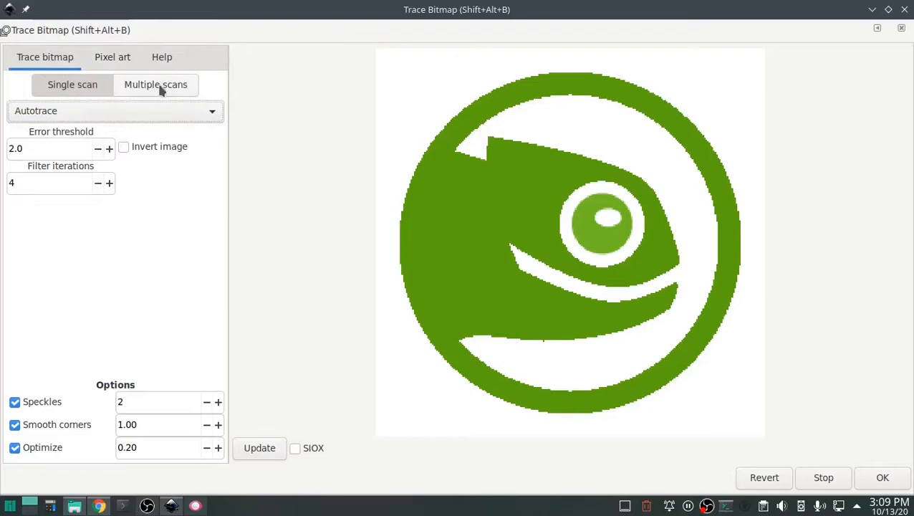
pyautogui.click(159, 89)
pyautogui.click(215, 113)
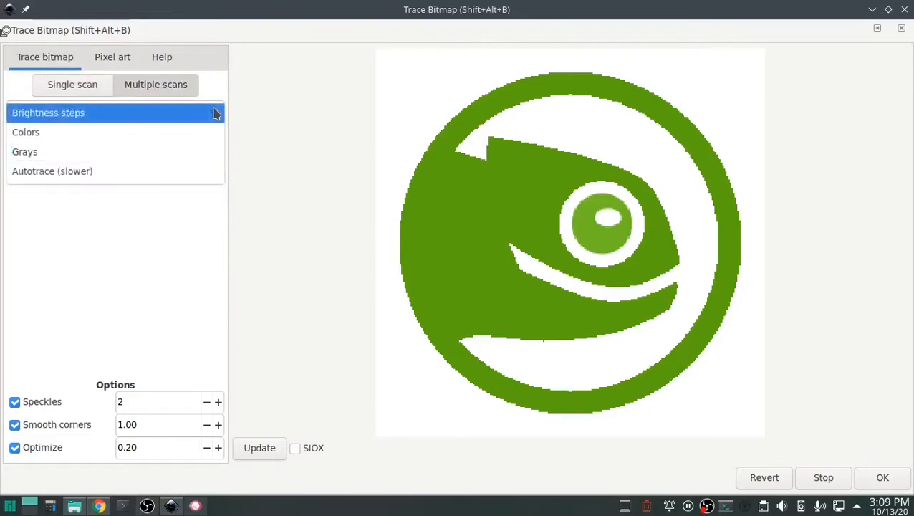
pyautogui.click(215, 112)
pyautogui.click(214, 114)
pyautogui.click(140, 151)
pyautogui.click(251, 447)
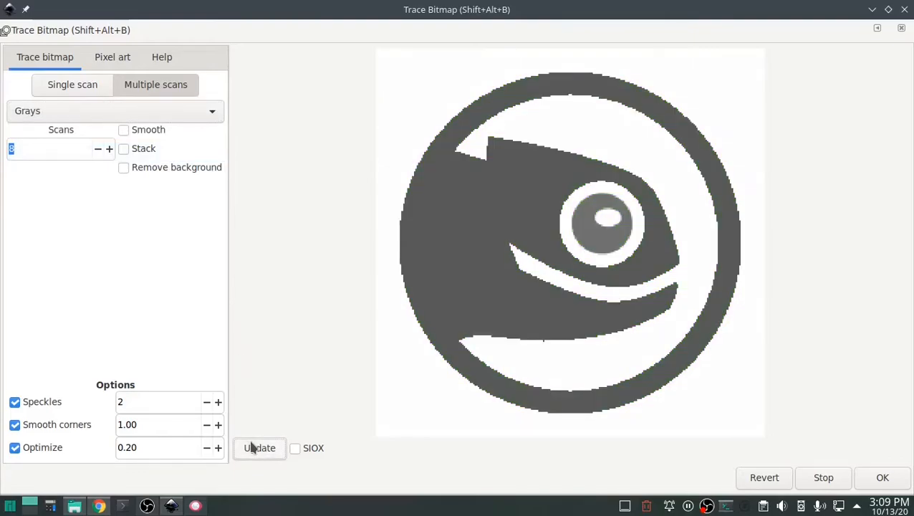
pyautogui.click(880, 478)
pyautogui.click(904, 10)
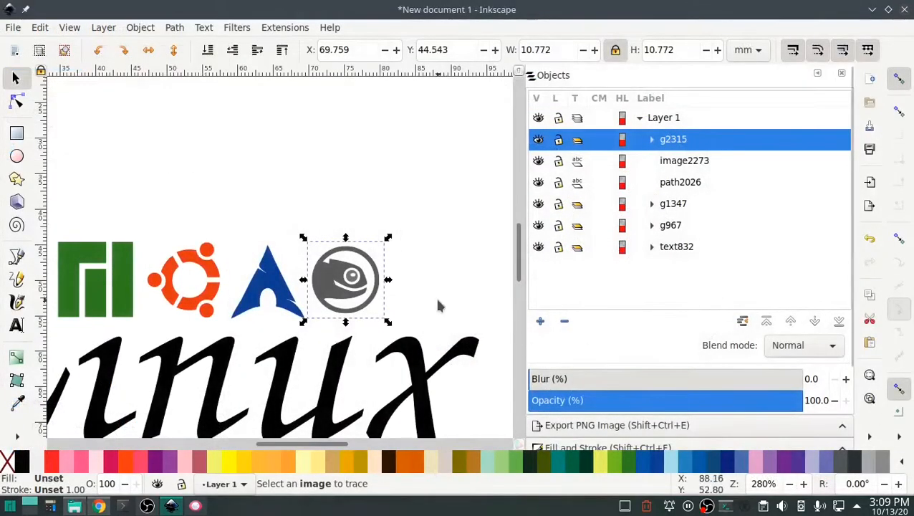
# Check the individual paths in the traced SUSE group and delete the embedded SUSE source image beneath it
pyautogui.click(676, 162)
pyautogui.click(651, 139)
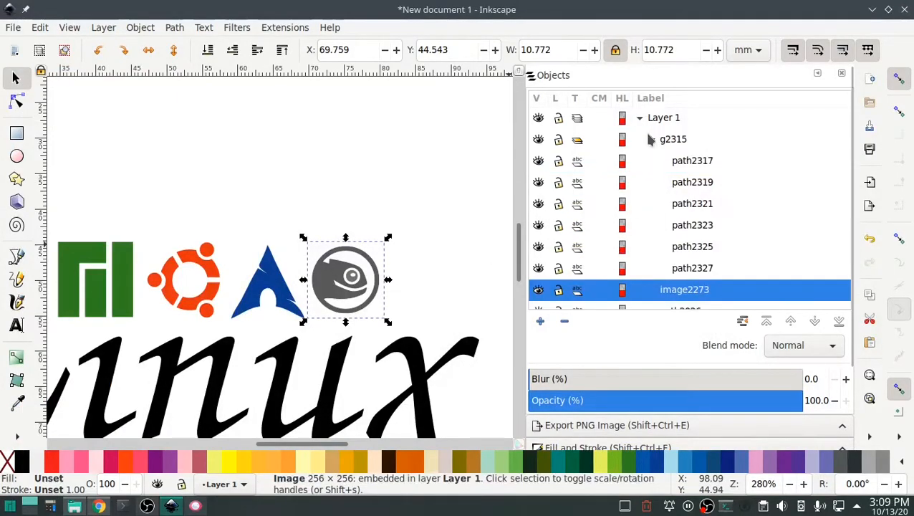
pyautogui.click(689, 166)
pyautogui.click(691, 184)
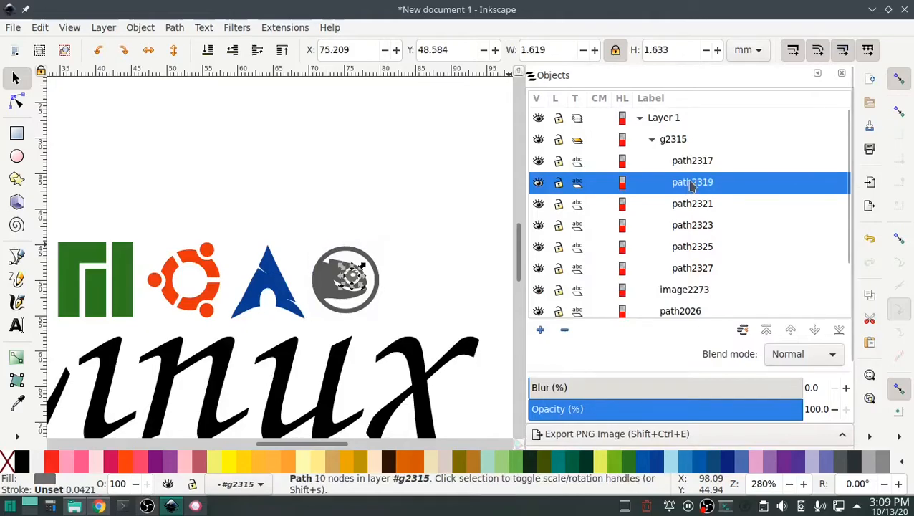
pyautogui.click(685, 209)
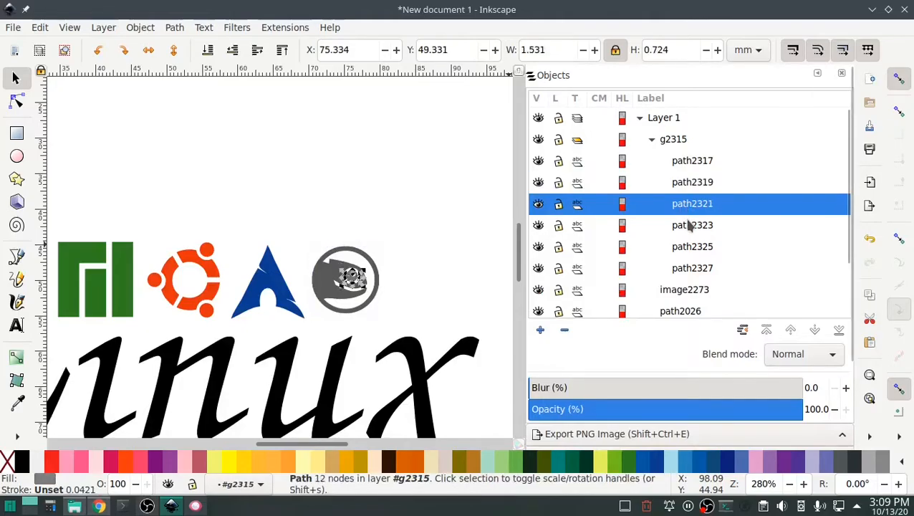
pyautogui.click(667, 143)
pyautogui.click(679, 290)
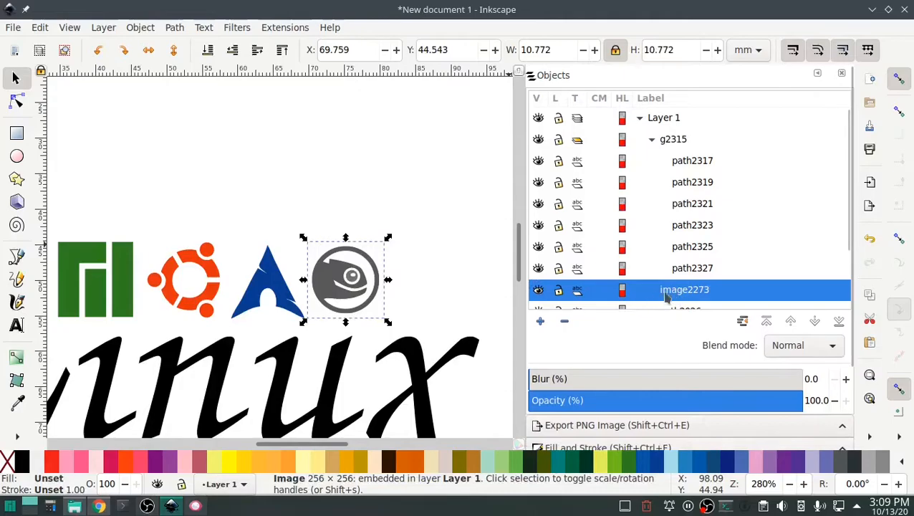
pyautogui.rightClick(668, 294)
pyautogui.press('Escape')
pyautogui.press('Escape')
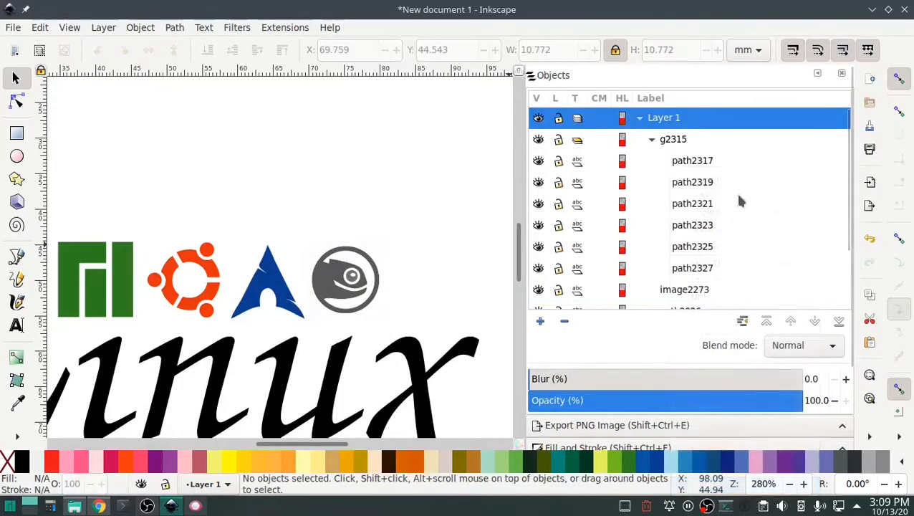
# Fill the whole traced SUSE group with light green and delete its square background path
pyautogui.click(678, 143)
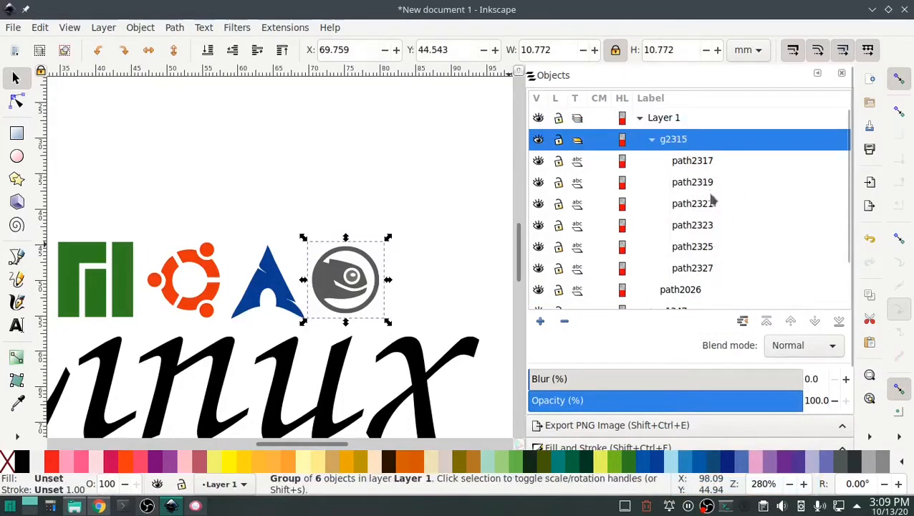
pyautogui.click(614, 464)
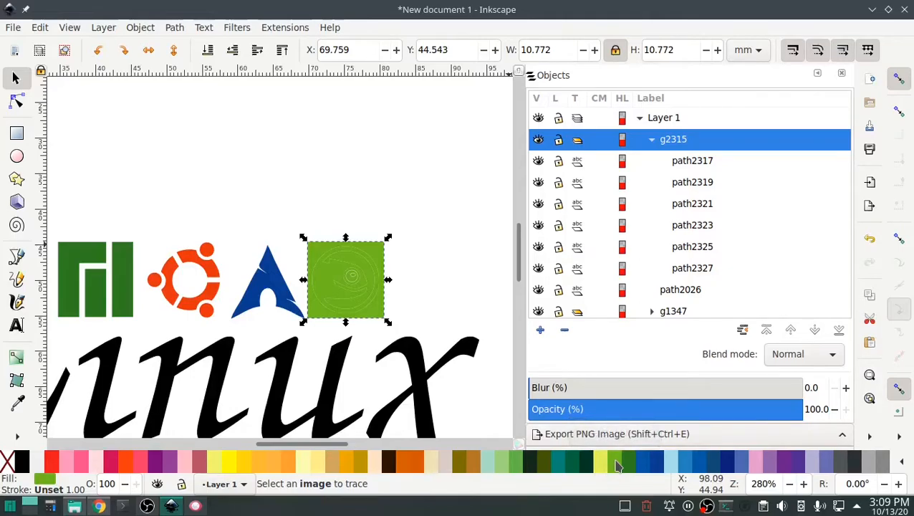
pyautogui.click(703, 267)
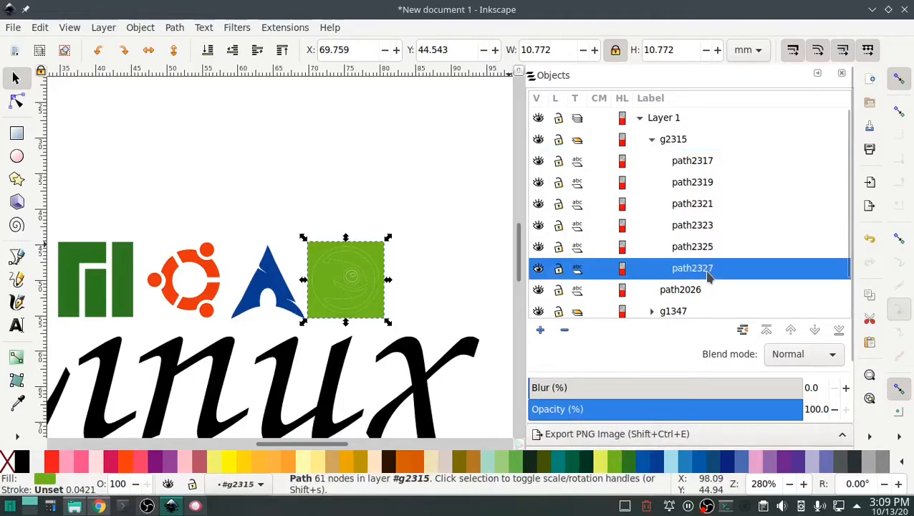
pyautogui.click(539, 269)
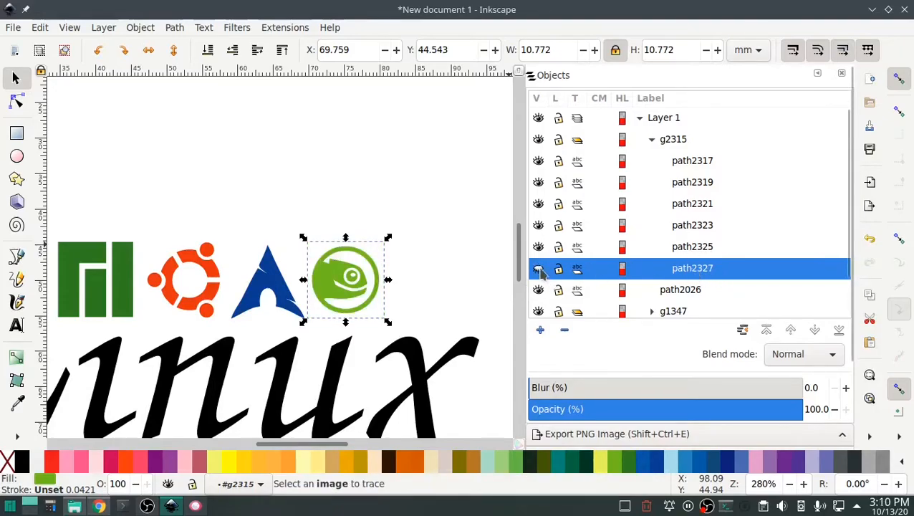
pyautogui.click(539, 269)
pyautogui.click(539, 269)
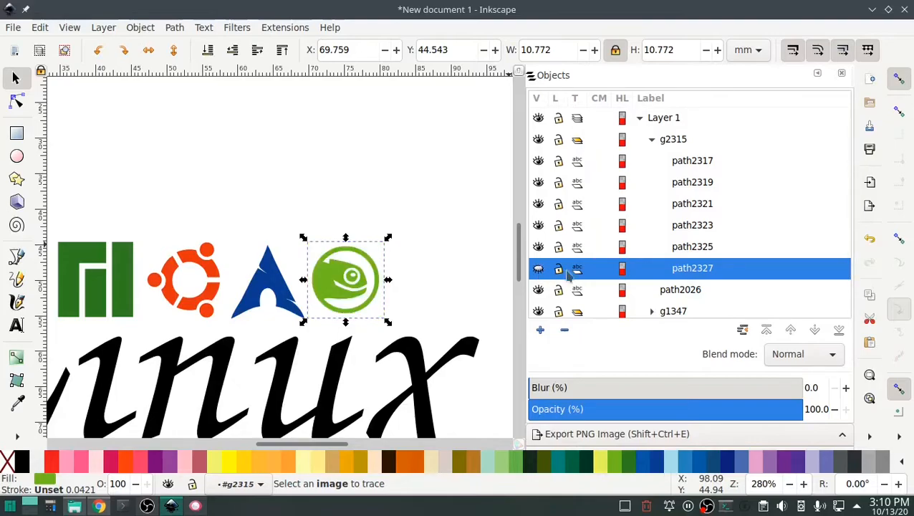
pyautogui.rightClick(693, 268)
pyautogui.click(724, 482)
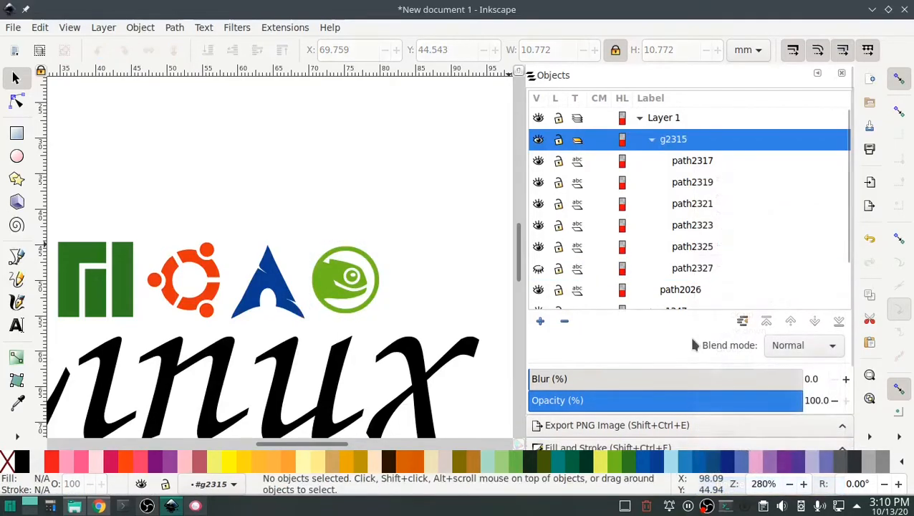
# Shift the SUSE group very slightly and run Ink/Stitch Troubleshoot Objects on it
pyautogui.click(677, 141)
pyautogui.moveTo(341, 300); pyautogui.dragTo(343, 303)
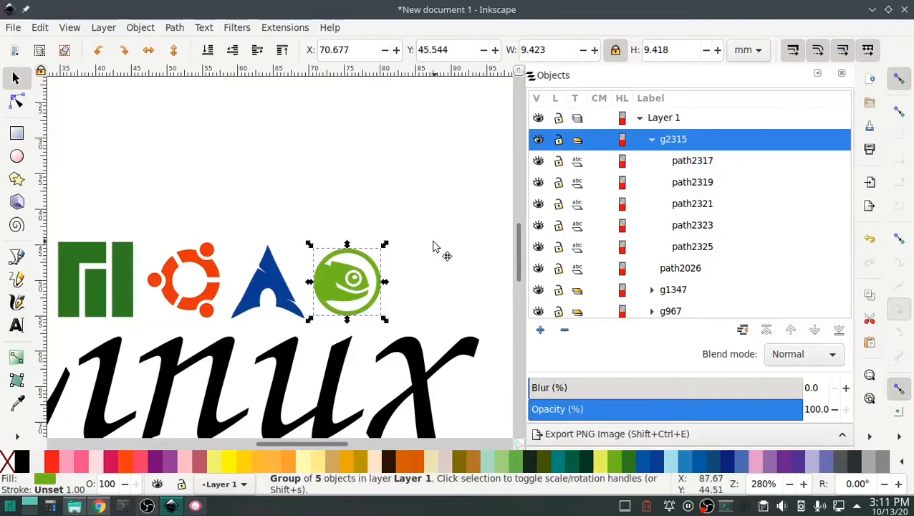
pyautogui.click(283, 28)
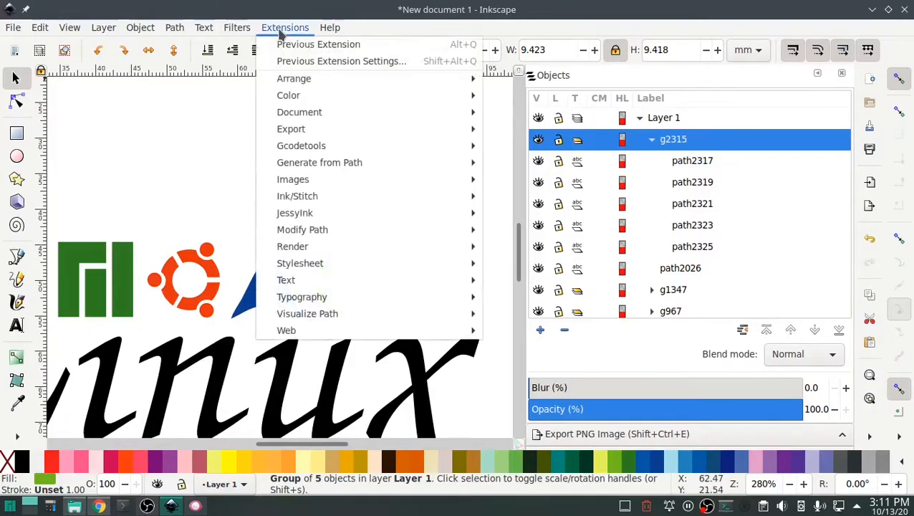
pyautogui.moveTo(363, 197)
pyautogui.moveTo(547, 314)
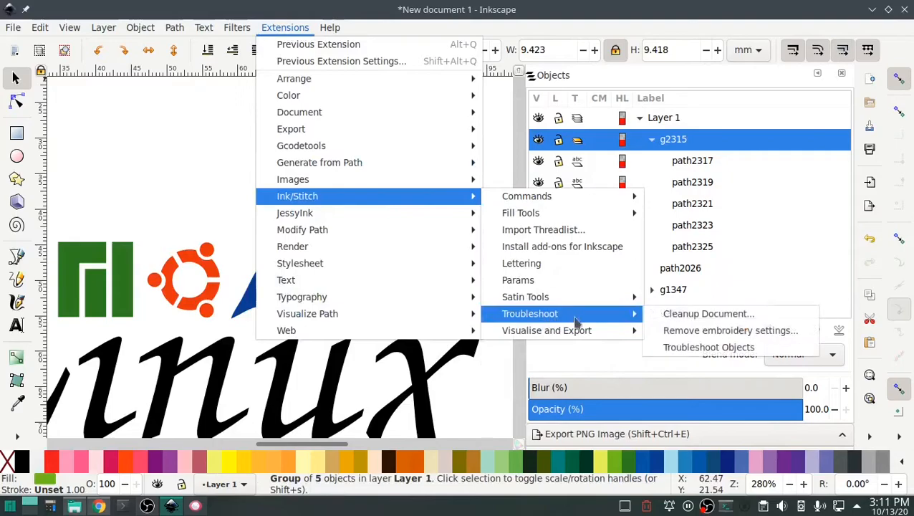
pyautogui.click(712, 346)
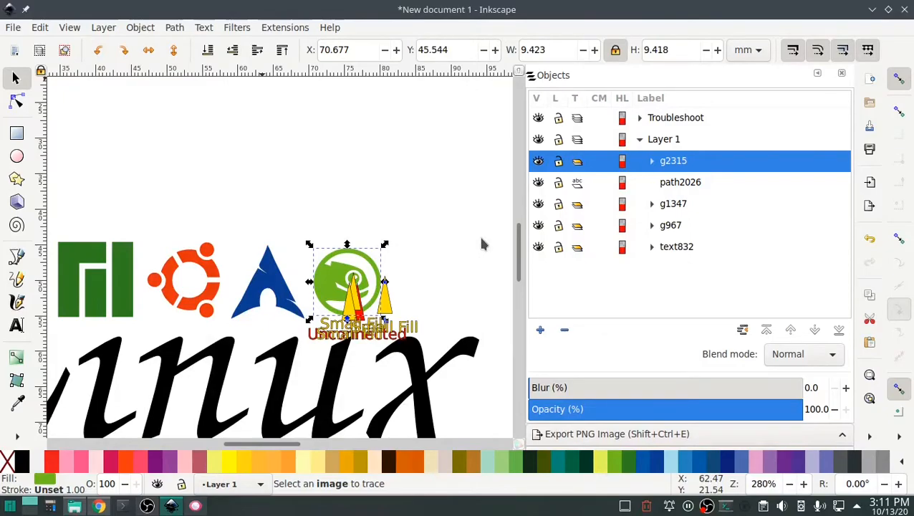
pyautogui.click(441, 207)
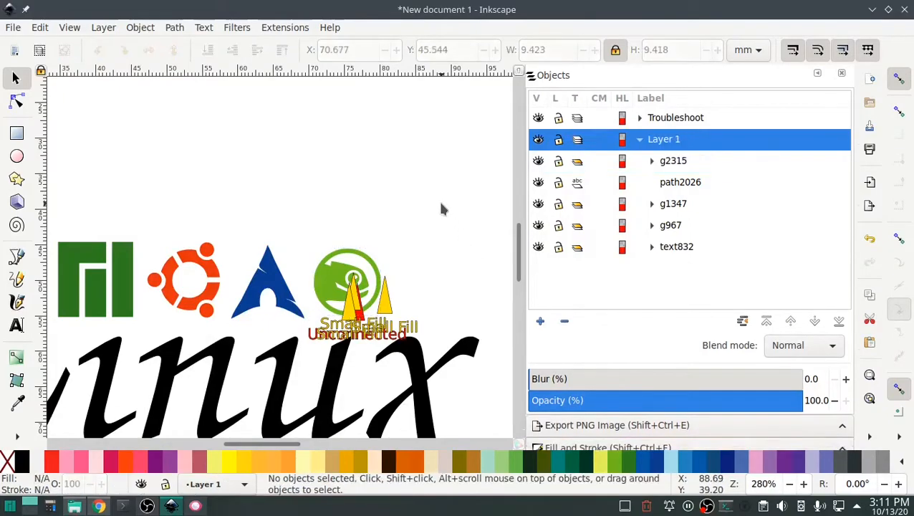
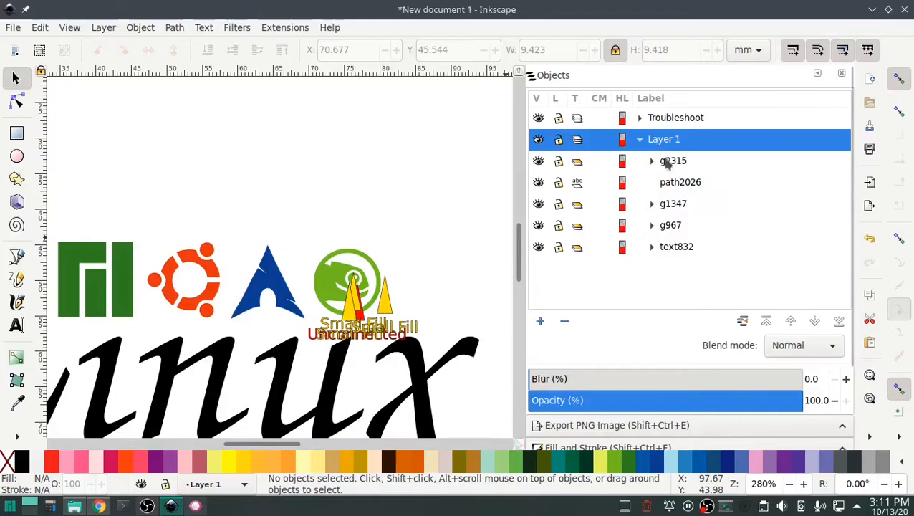
# Delete the Troubleshoot layer and apply Break Apart Fill Objects with the Complex method to the SUSE group
pyautogui.rightClick(672, 123)
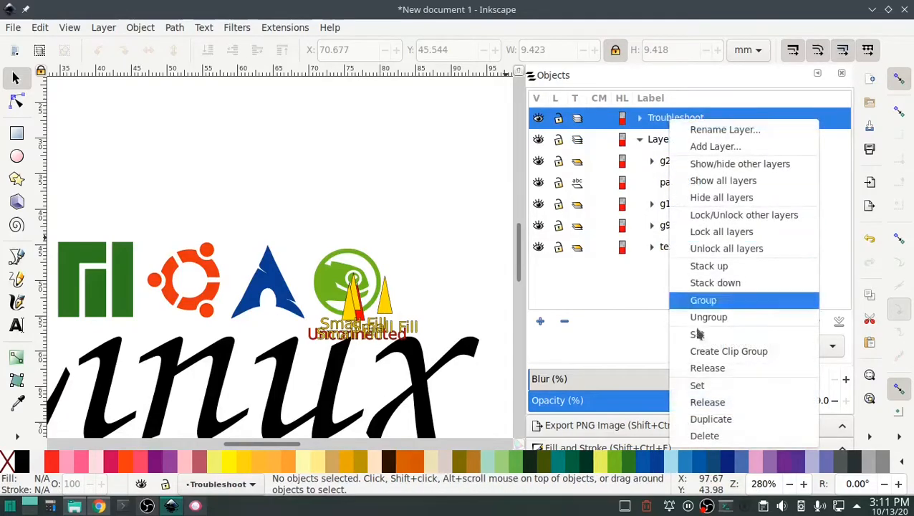
pyautogui.click(705, 434)
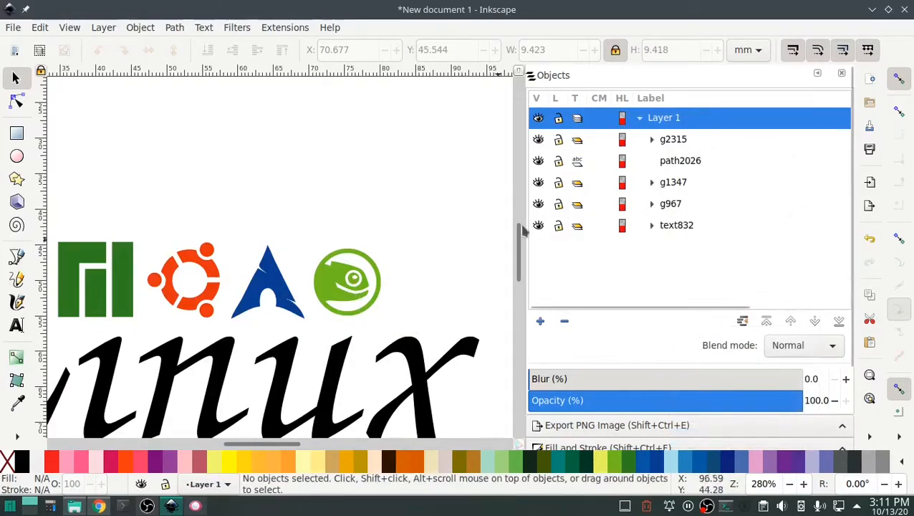
pyautogui.click(636, 143)
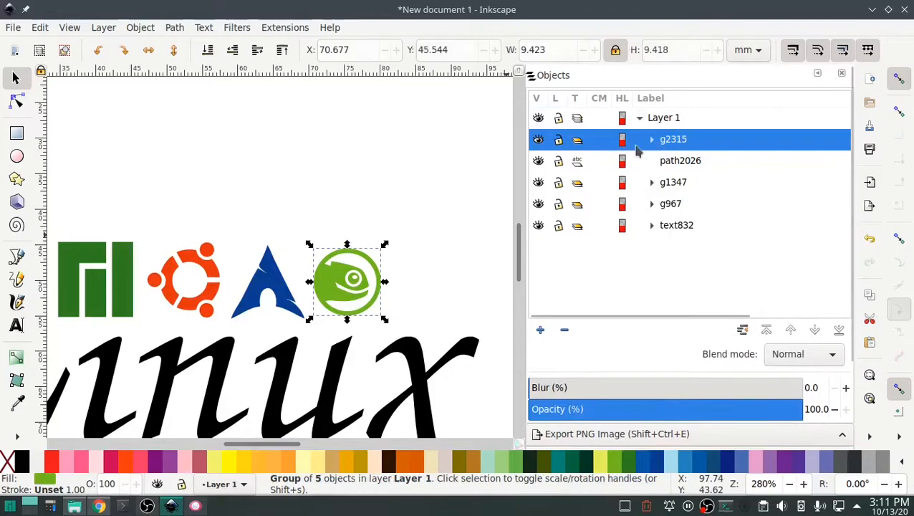
pyautogui.click(279, 28)
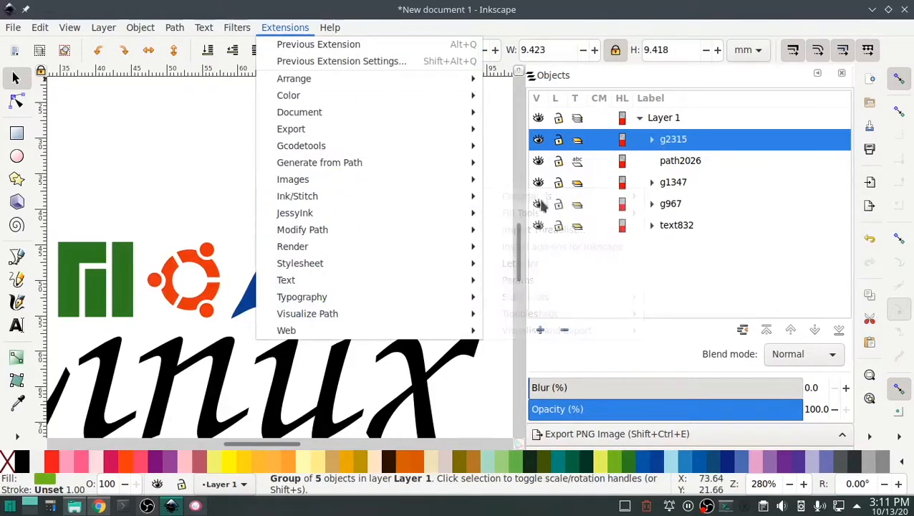
pyautogui.moveTo(430, 204)
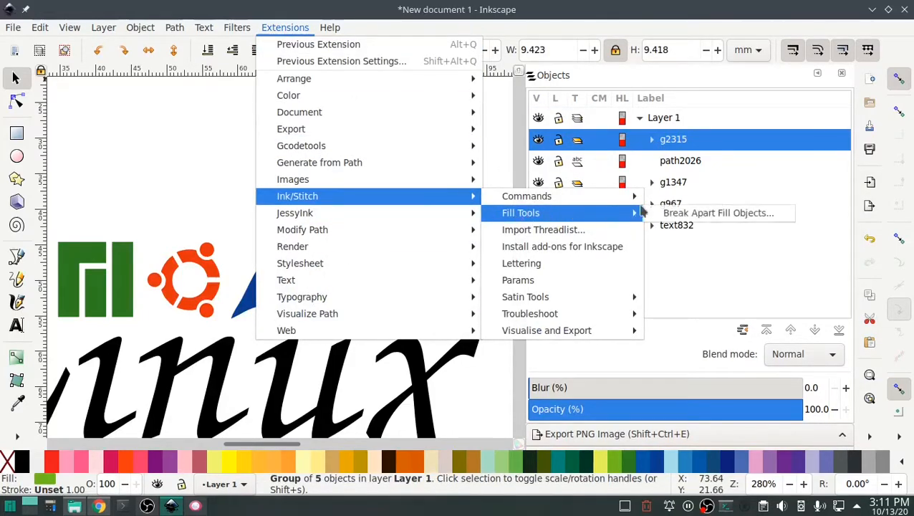
pyautogui.click(691, 212)
pyautogui.click(596, 328)
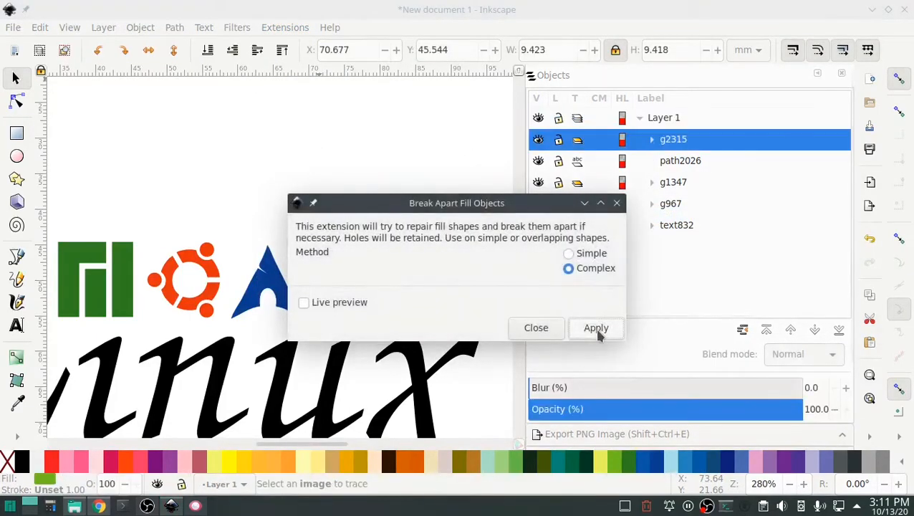
pyautogui.click(537, 328)
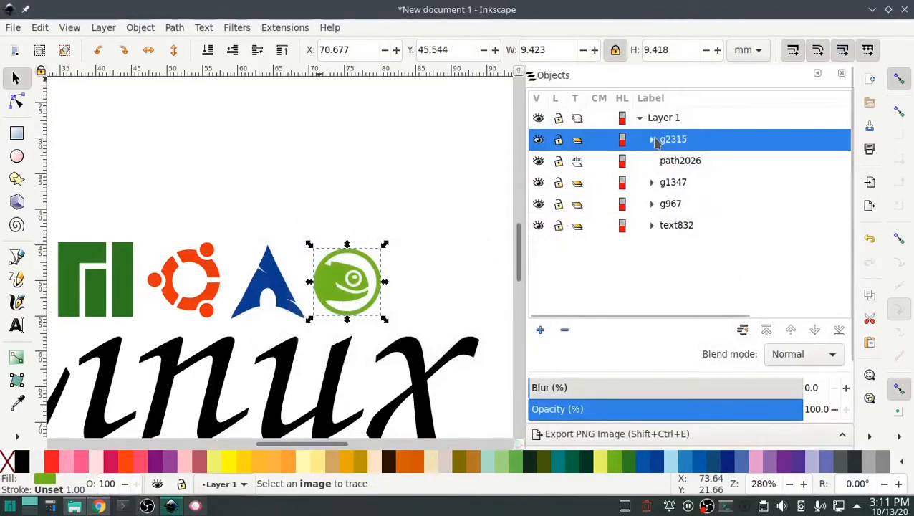
# Check the paths in the SUSE group and run Ink/Stitch Cleanup Document with fill area threshold 20 and stroke threshold 5
pyautogui.click(652, 140)
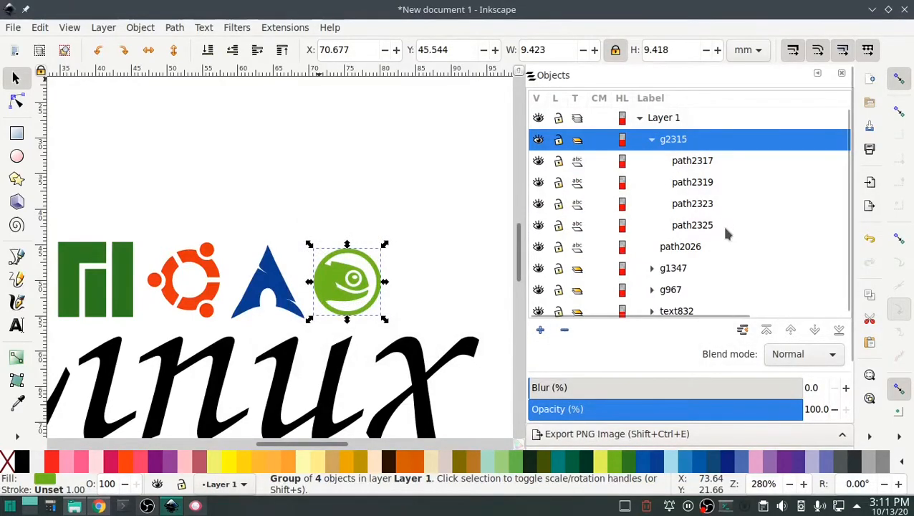
pyautogui.click(701, 247)
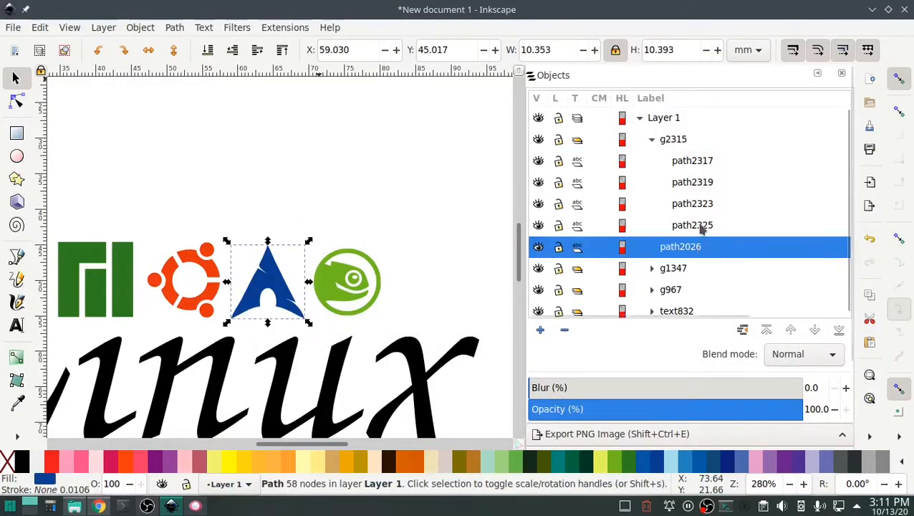
pyautogui.click(703, 226)
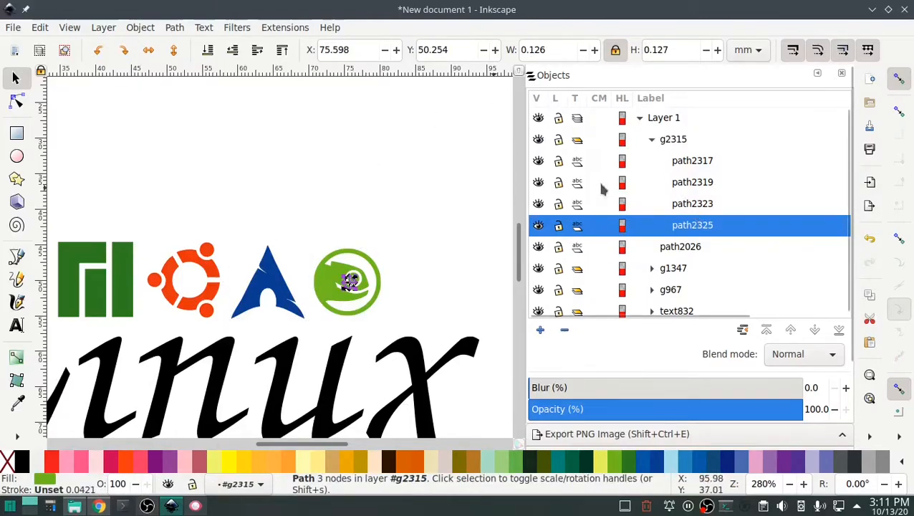
pyautogui.click(673, 139)
pyautogui.click(286, 28)
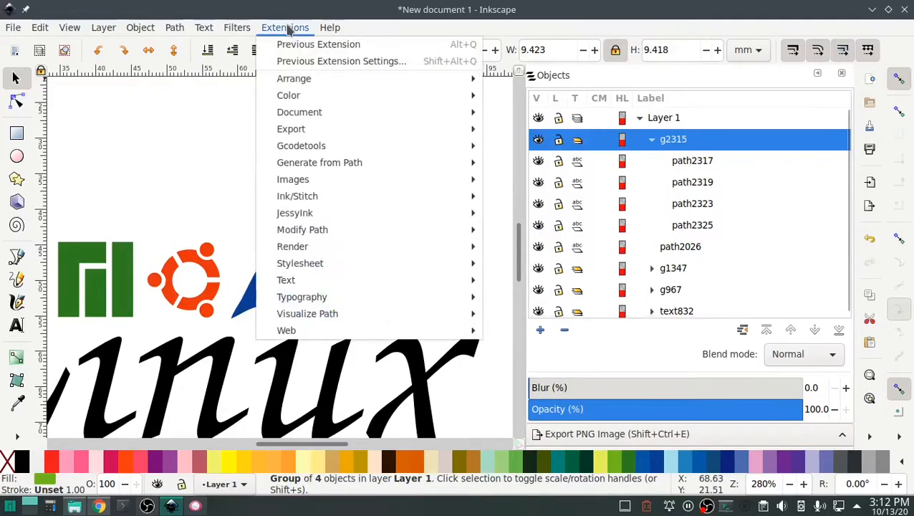
pyautogui.moveTo(347, 195)
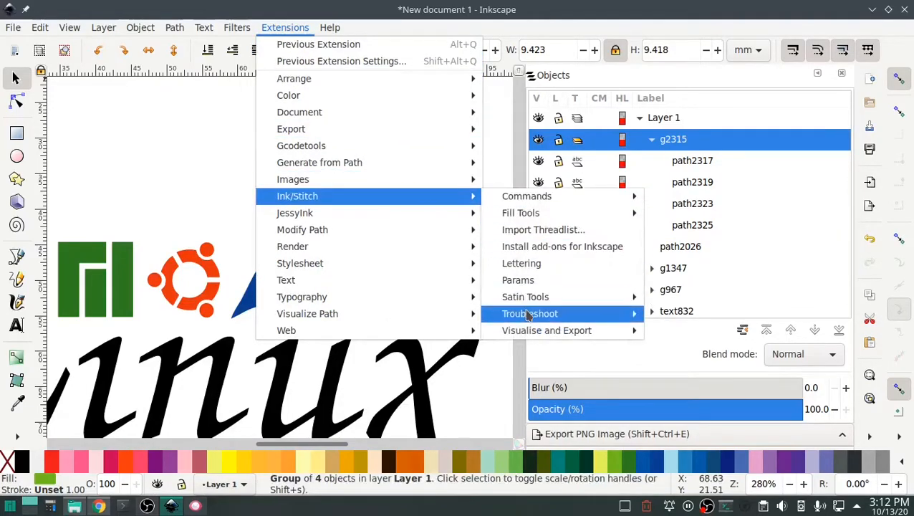
pyautogui.moveTo(565, 313)
pyautogui.click(689, 314)
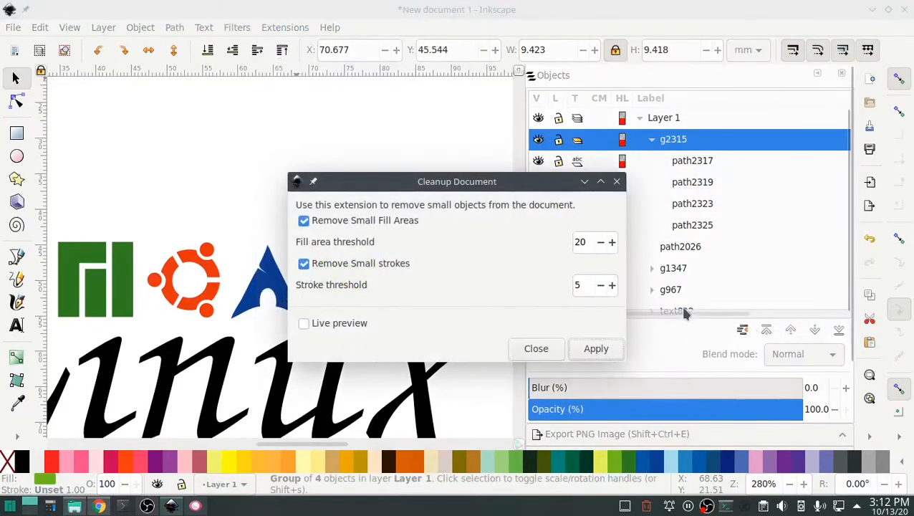
pyautogui.click(604, 349)
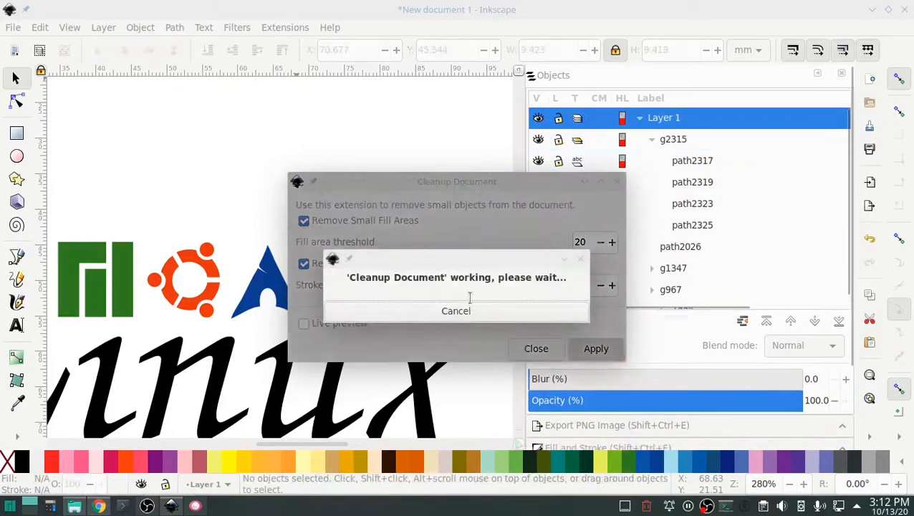
pyautogui.click(459, 459)
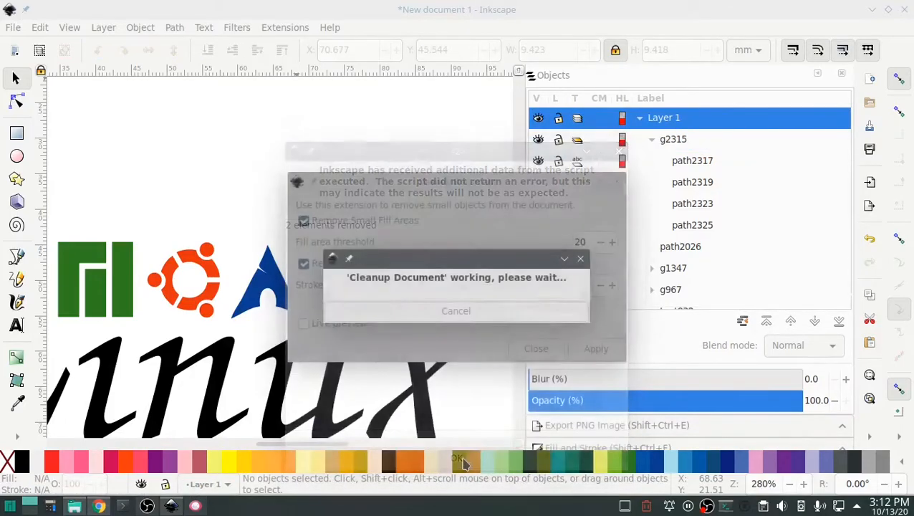
pyautogui.click(534, 349)
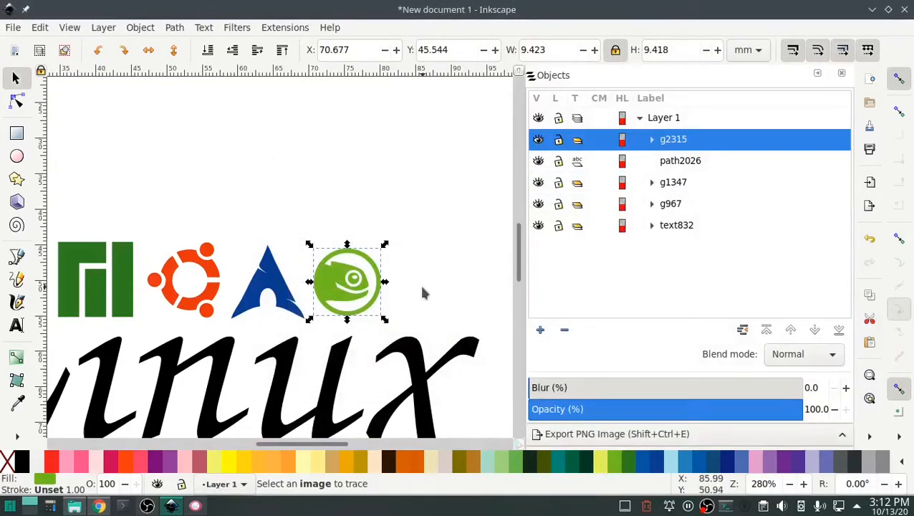
# Expand the SUSE group to check its remaining paths and run Ink/Stitch Troubleshoot Objects on it
pyautogui.click(651, 139)
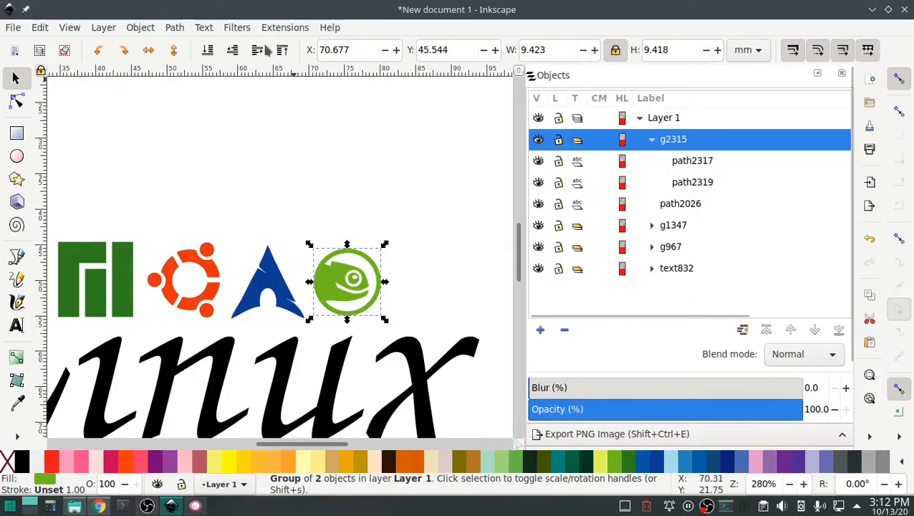
pyautogui.click(283, 28)
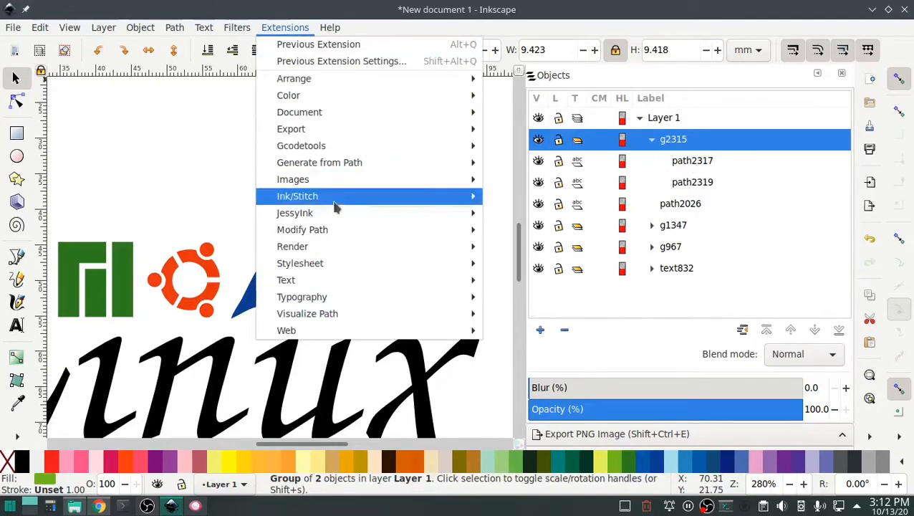
pyautogui.moveTo(316, 197)
pyautogui.moveTo(538, 313)
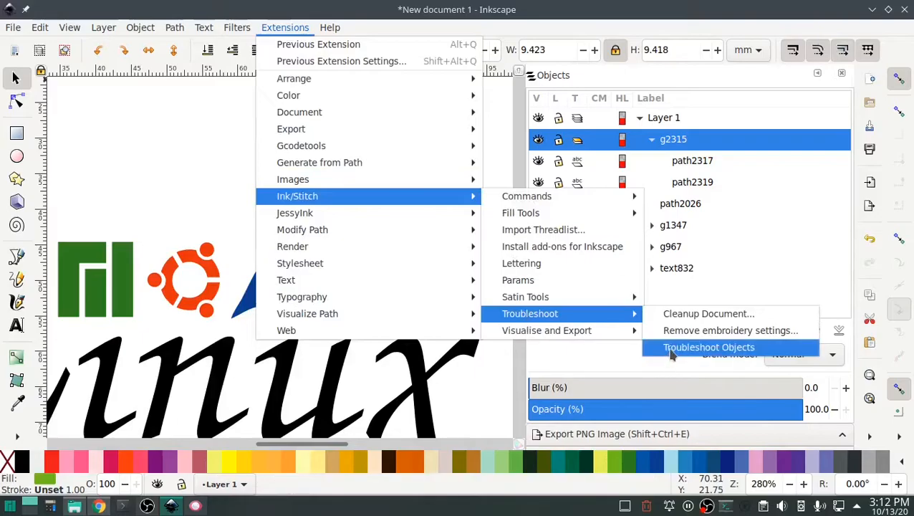
pyautogui.click(672, 348)
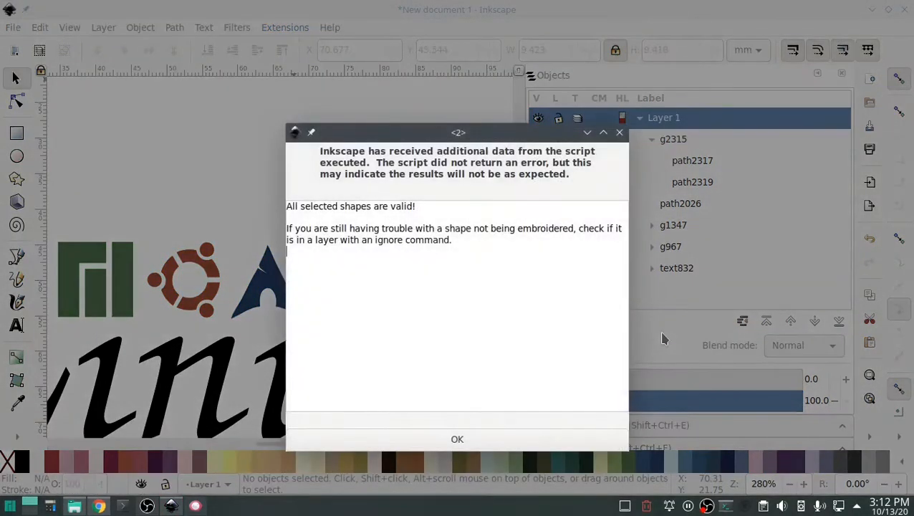
pyautogui.click(453, 437)
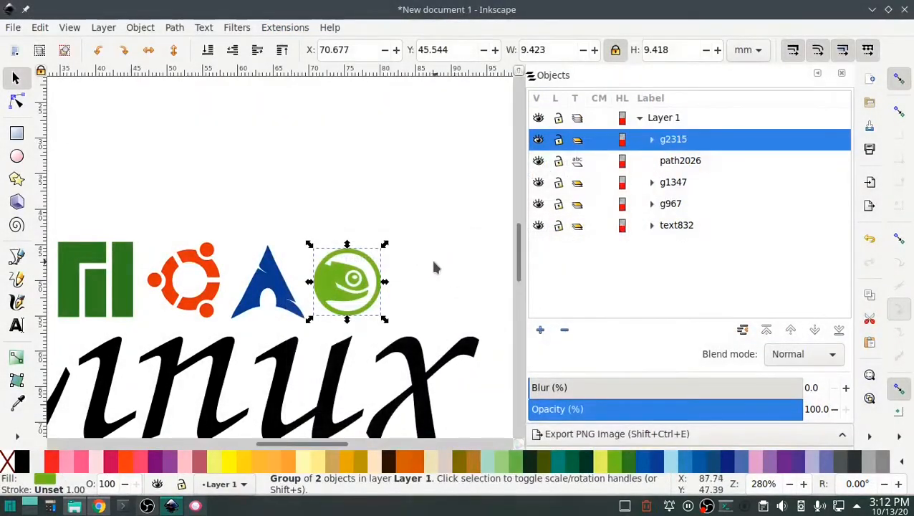
pyautogui.click(401, 271)
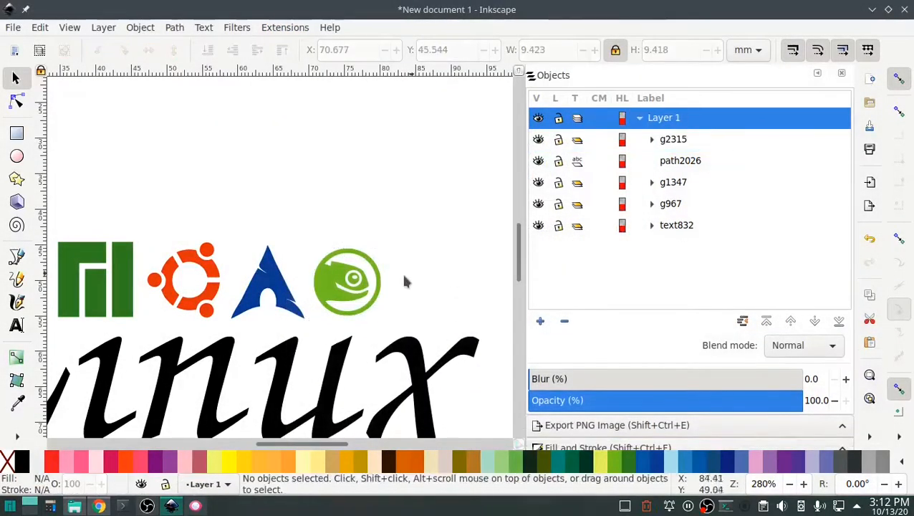
# Consult the embroidered shirt photo in Gwenview and shift the Ubuntu, Arch and SUSE logos slightly towards the Manjaro logo to tighten the row
pyautogui.click(201, 508)
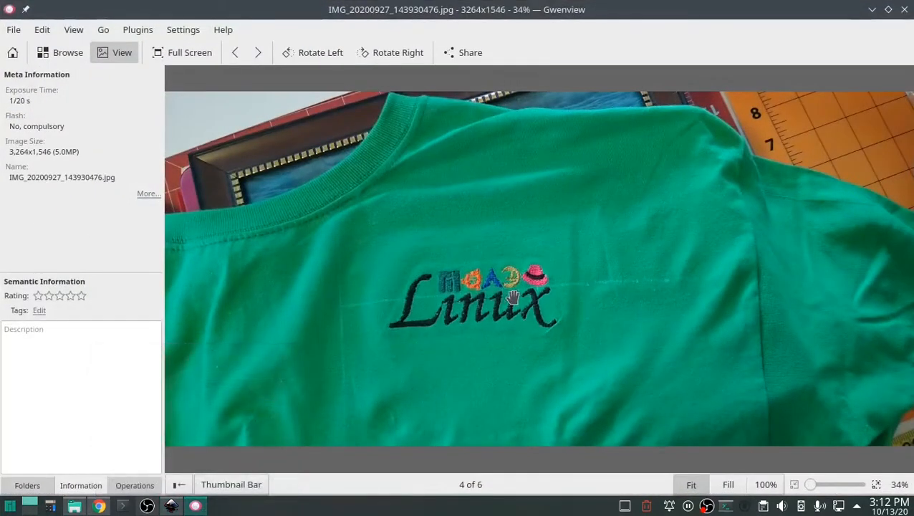
pyautogui.click(195, 507)
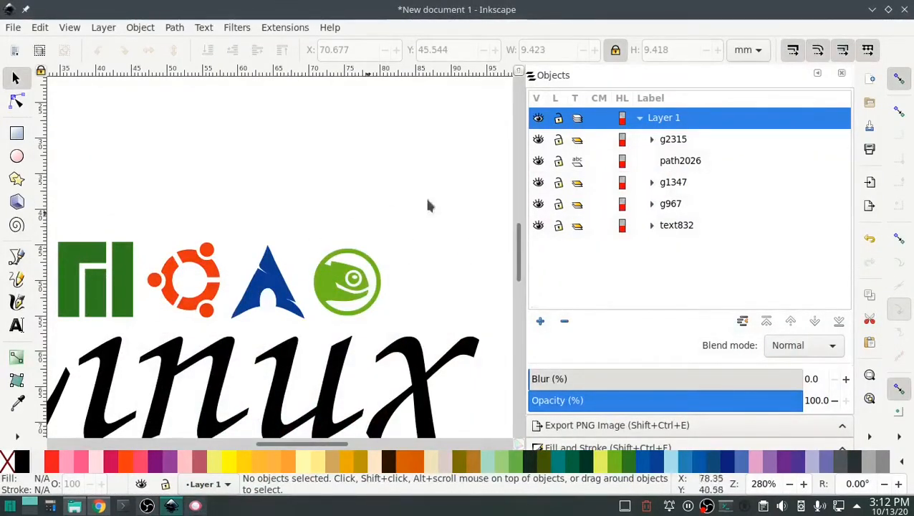
pyautogui.click(663, 205)
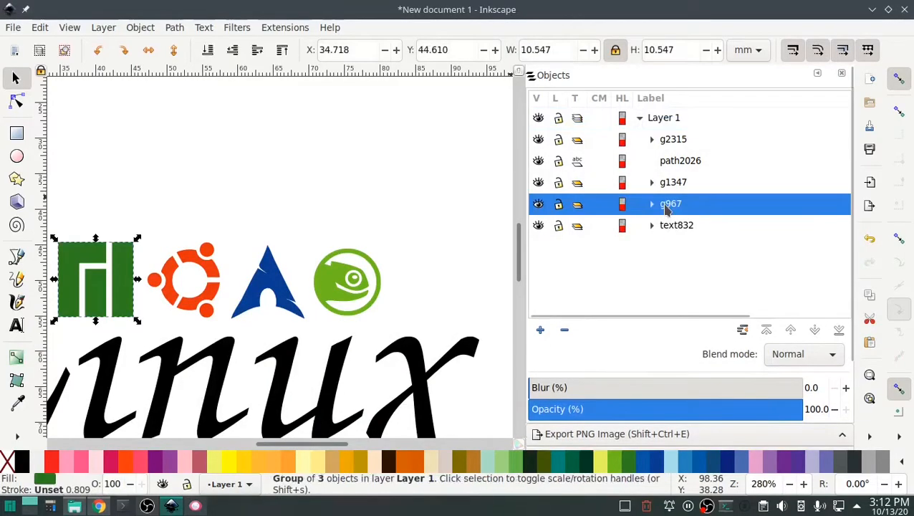
pyautogui.click(666, 183)
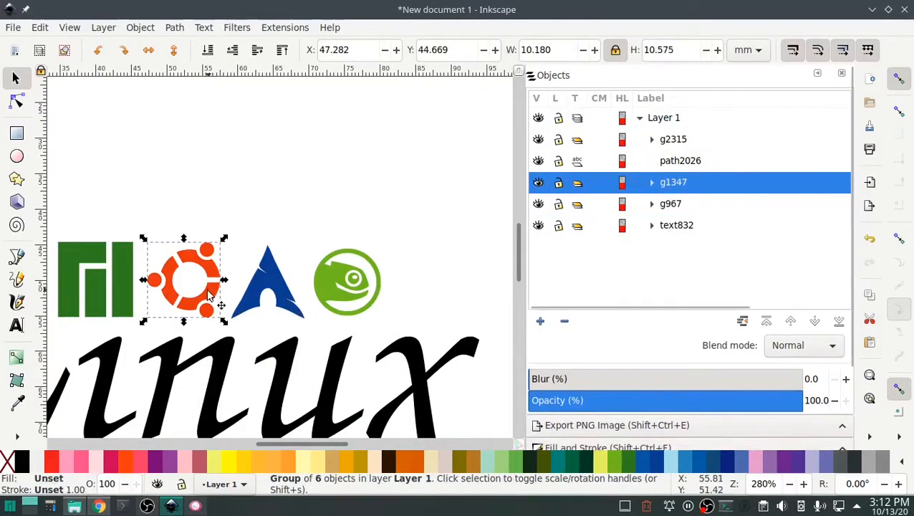
pyautogui.moveTo(209, 295); pyautogui.dragTo(203, 294)
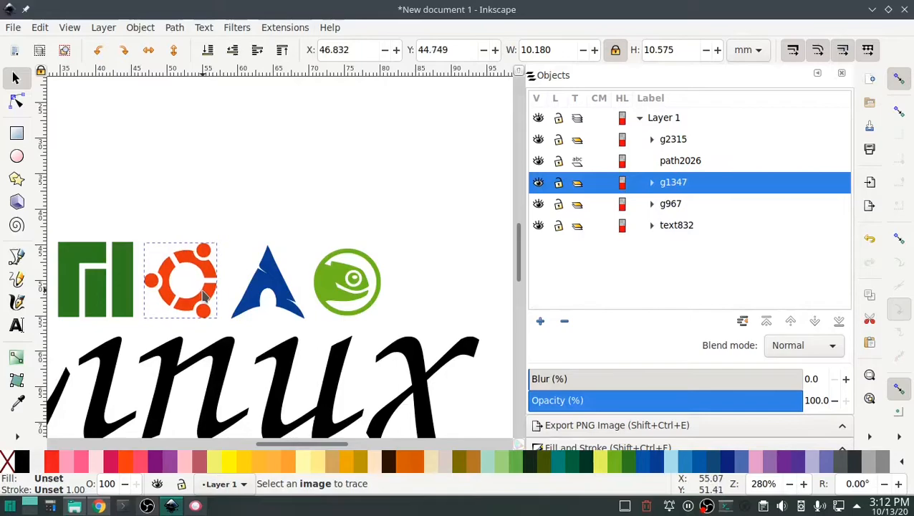
pyautogui.click(260, 282)
pyautogui.moveTo(260, 282); pyautogui.dragTo(249, 283)
pyautogui.moveTo(328, 295); pyautogui.dragTo(320, 298)
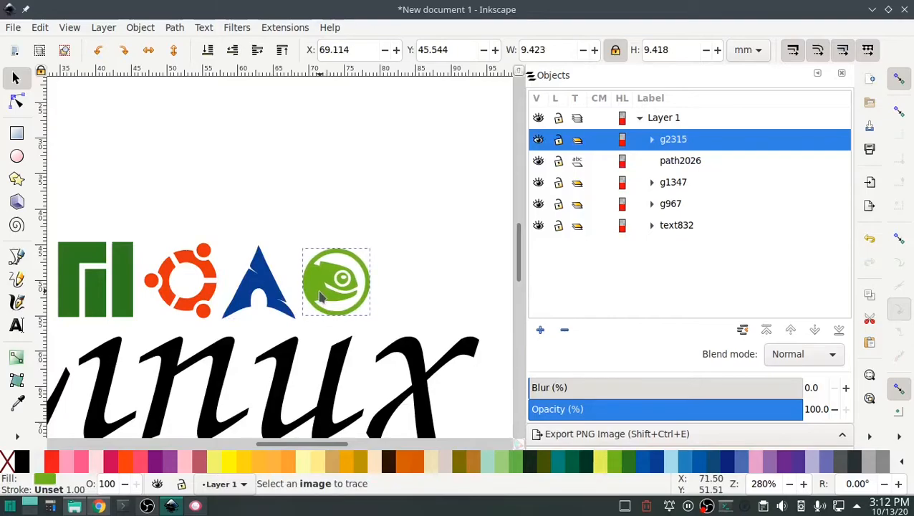
pyautogui.click(374, 206)
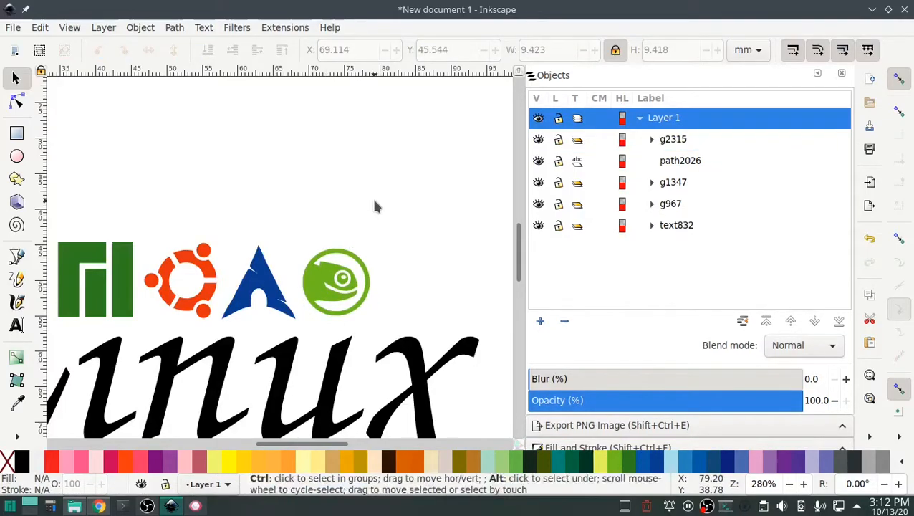
# Glance at the shirt photo again and import redhat.png into the Inkscape document as an embedded image with DPI from file
pyautogui.click(195, 506)
pyautogui.click(197, 505)
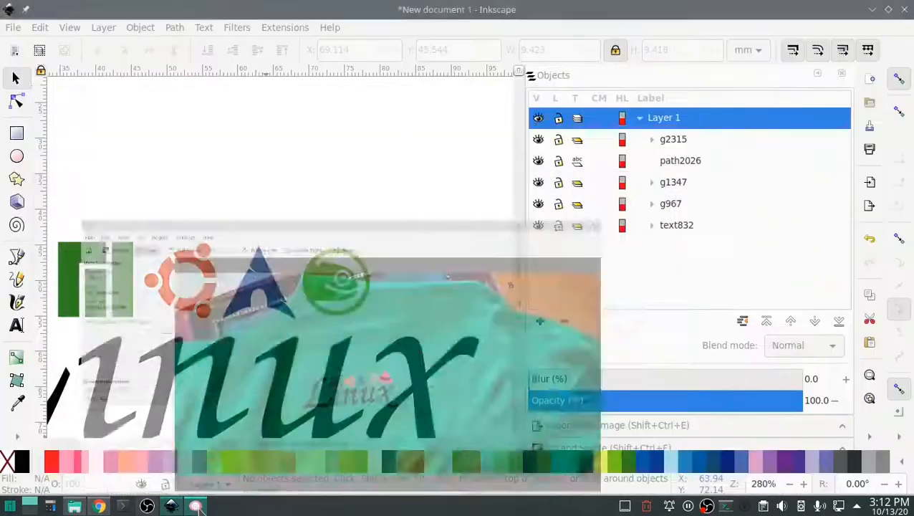
pyautogui.click(14, 27)
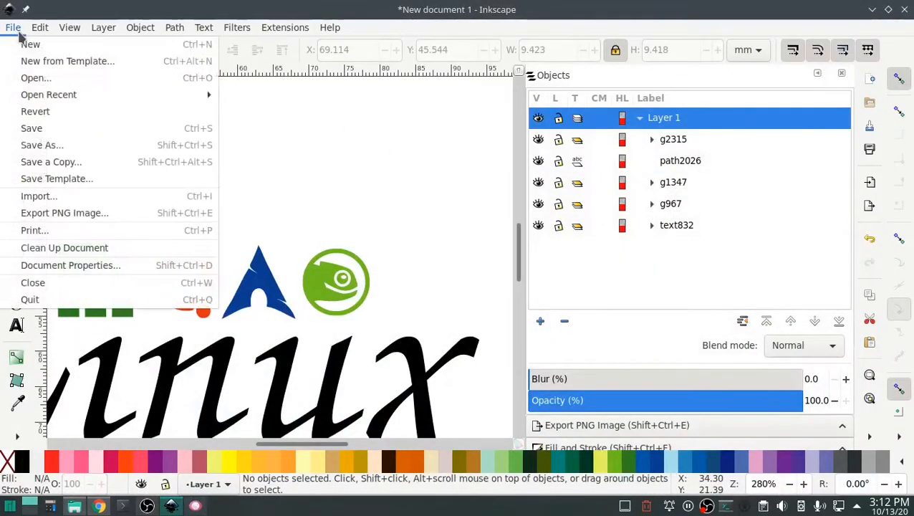
pyautogui.click(57, 199)
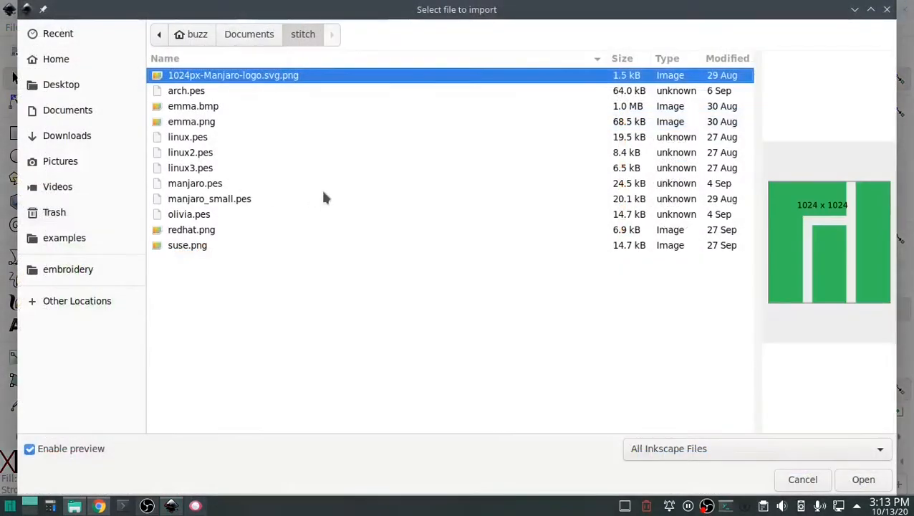
pyautogui.click(198, 235)
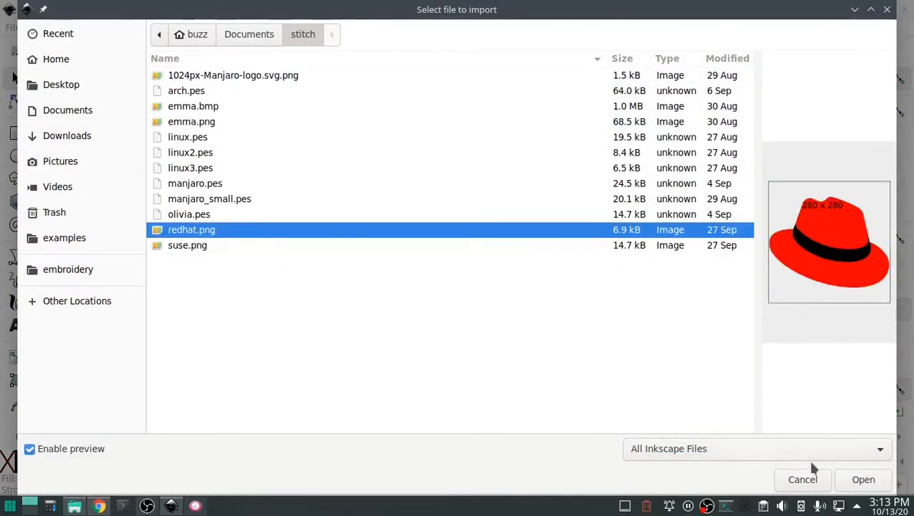
pyautogui.click(862, 479)
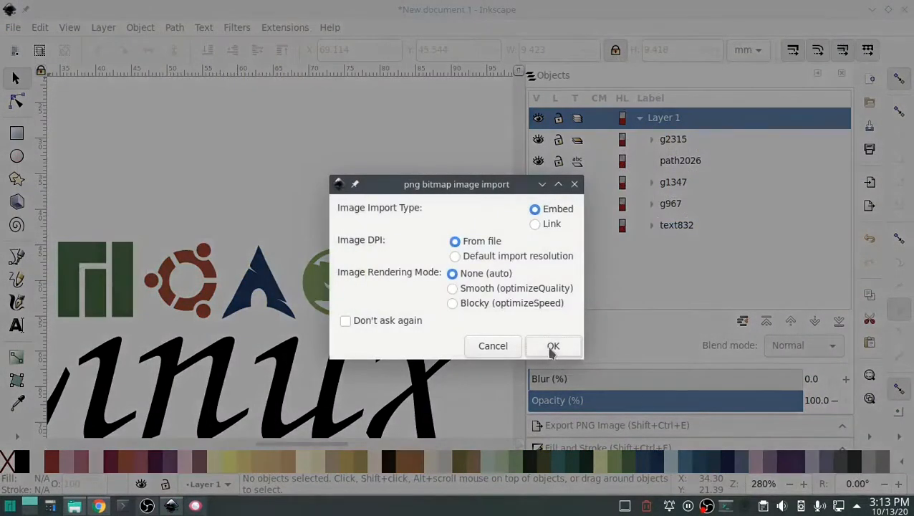
pyautogui.click(552, 346)
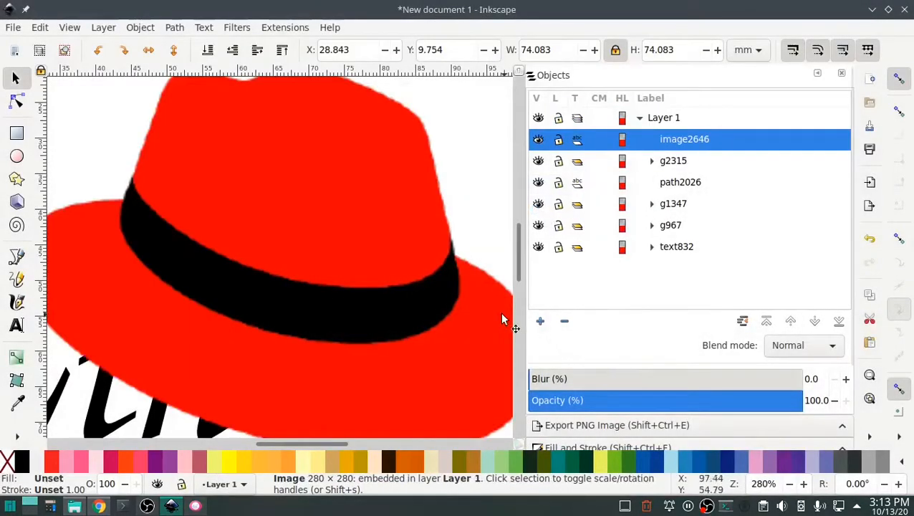
# Scale the Red Hat image down to about 12.6 mm square and place it beside the SUSE logo above the letter x
pyautogui.keyDown('ctrl'); pyautogui.scroll(-1, 430, 347); pyautogui.keyUp('ctrl')
pyautogui.keyDown('ctrl'); pyautogui.scroll(-2, 405, 332); pyautogui.keyUp('ctrl')
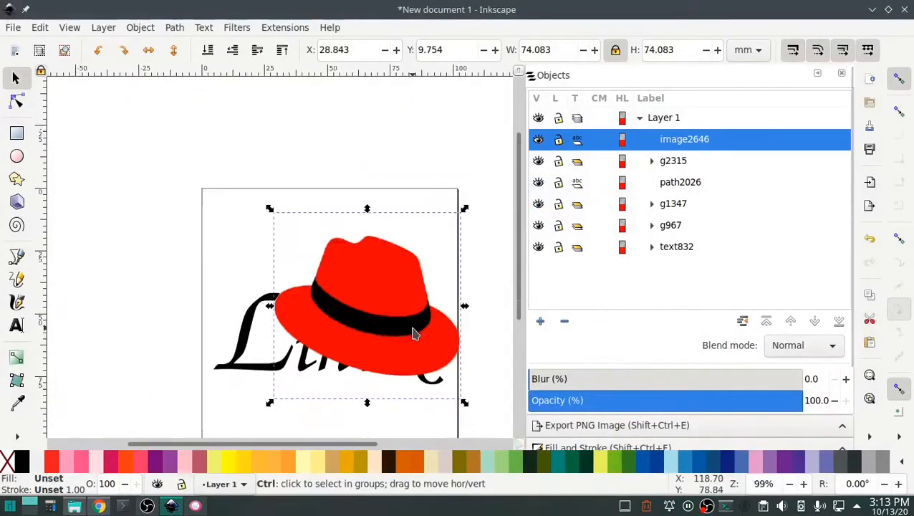
pyautogui.moveTo(465, 401); pyautogui.dragTo(429, 327)
pyautogui.keyDown('ctrl'); pyautogui.scroll(4, 428, 330); pyautogui.keyUp('ctrl')
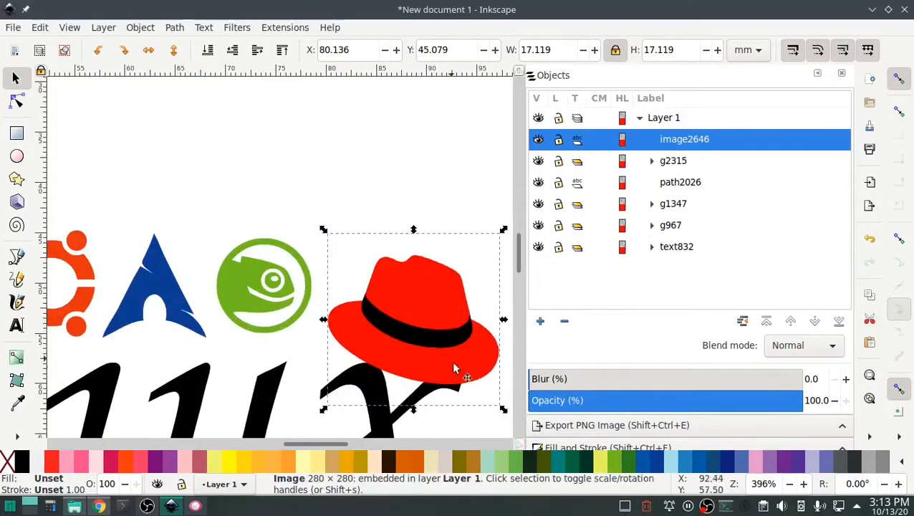
pyautogui.moveTo(504, 408); pyautogui.dragTo(450, 350)
pyautogui.moveTo(394, 288); pyautogui.dragTo(393, 283)
pyautogui.moveTo(443, 342); pyautogui.dragTo(462, 368)
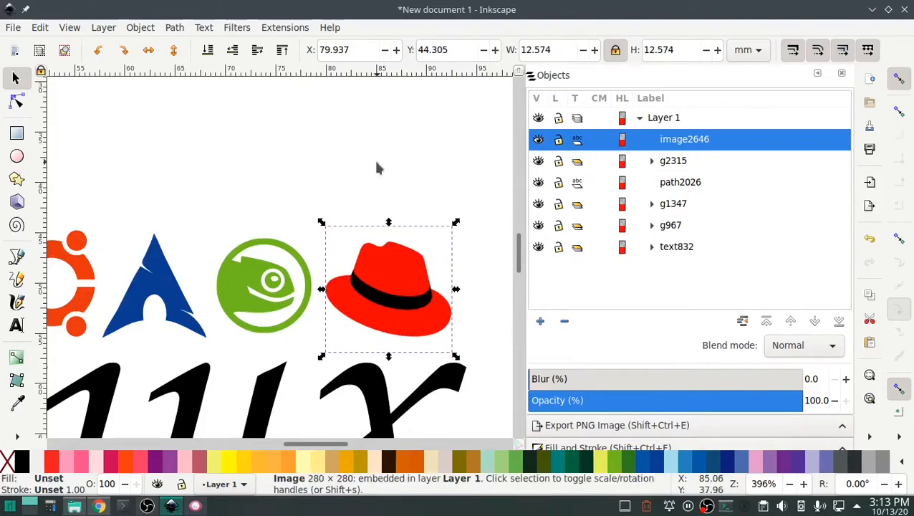
# Trace the Red Hat image using Trace Bitmap with multiple scans in Grays and close the tracing dialog
pyautogui.click(174, 27)
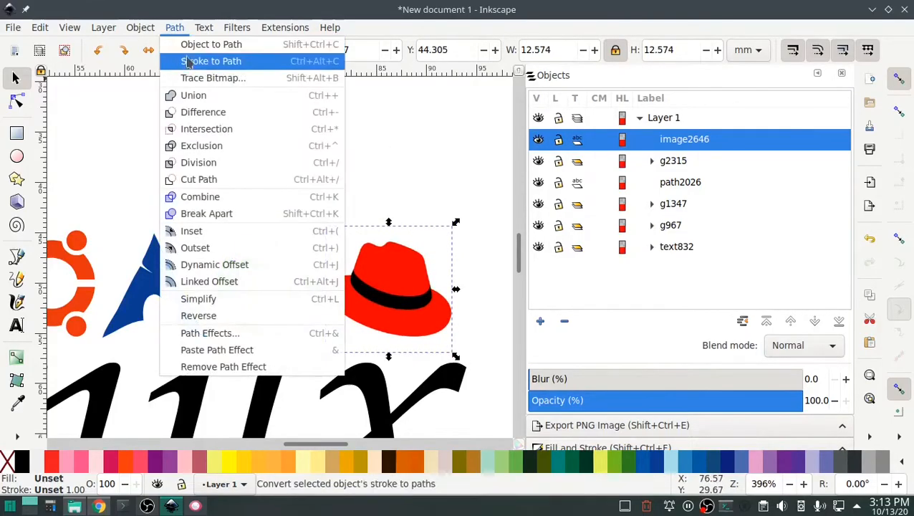
pyautogui.click(200, 79)
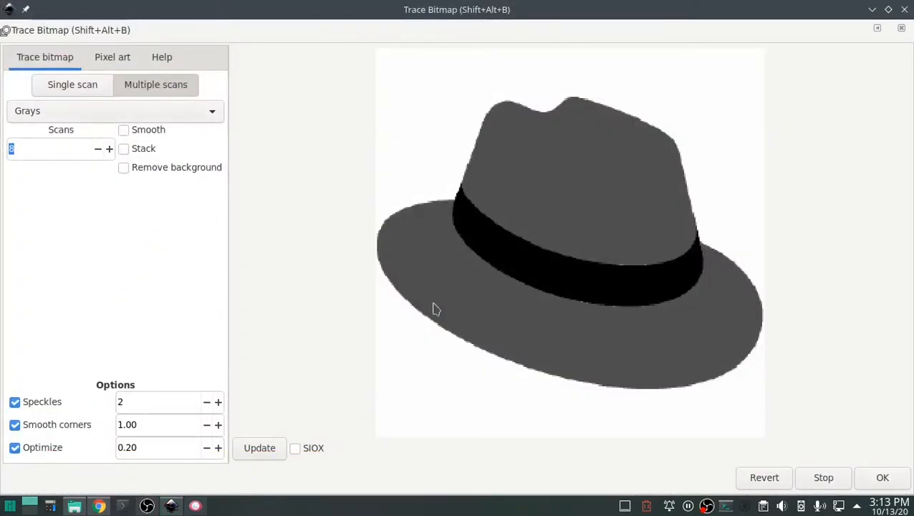
pyautogui.click(257, 453)
pyautogui.click(884, 478)
pyautogui.click(905, 10)
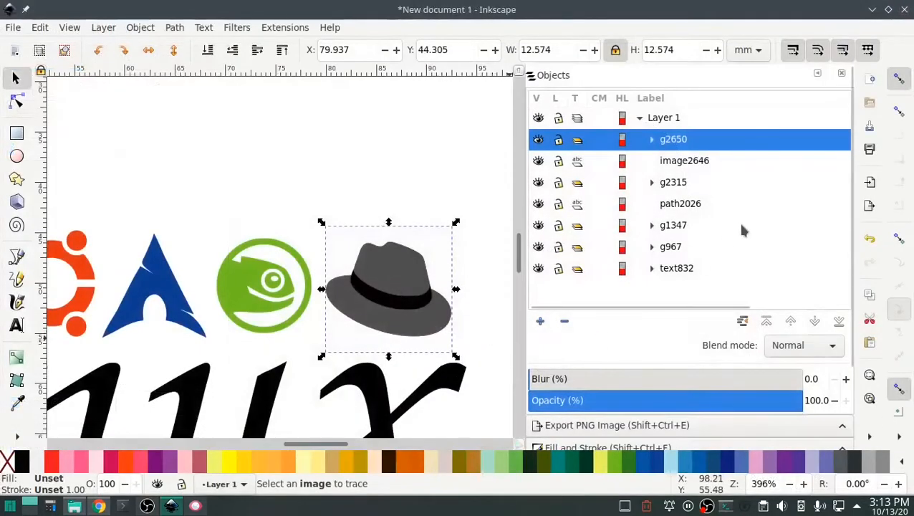
# Delete the original embedded Red Hat image (image2646) beneath its traced group
pyautogui.click(696, 161)
pyautogui.rightClick(697, 161)
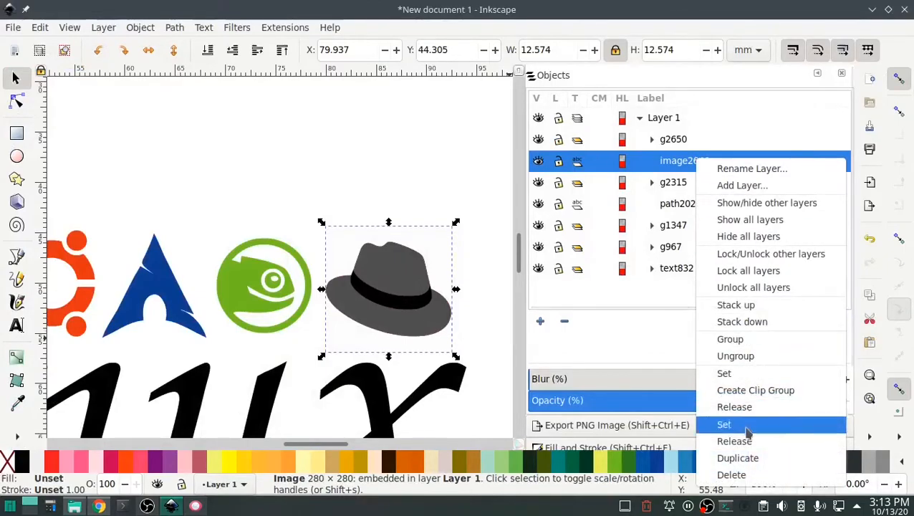
pyautogui.click(731, 474)
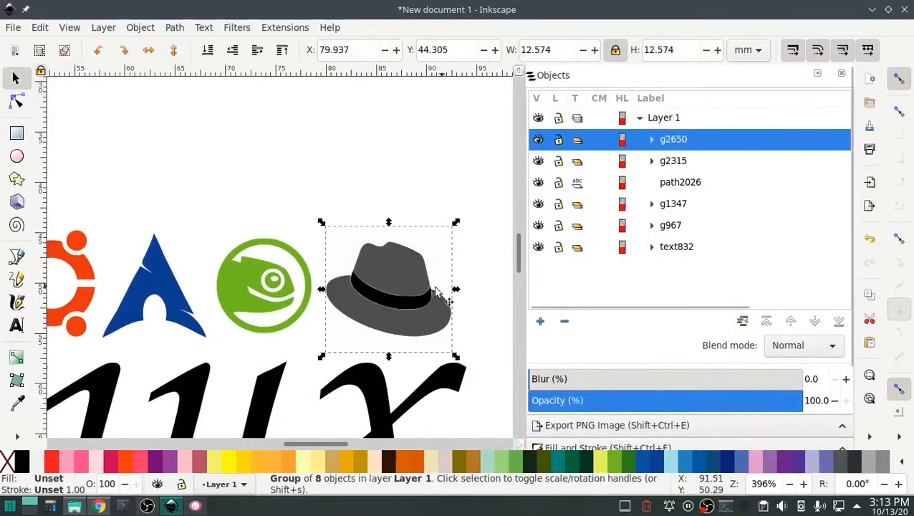
# Break apart the fill objects of the traced Red Hat group with Ink/Stitch, using the Complex method
pyautogui.click(649, 140)
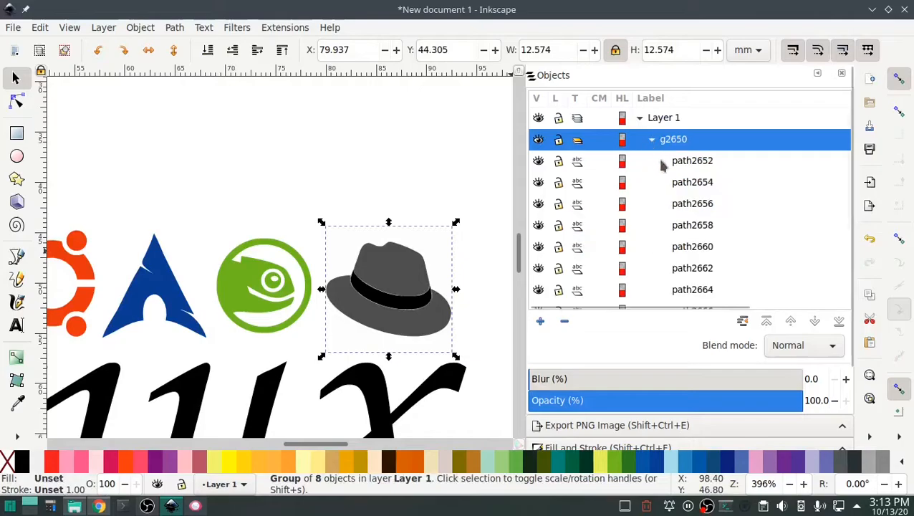
pyautogui.click(688, 164)
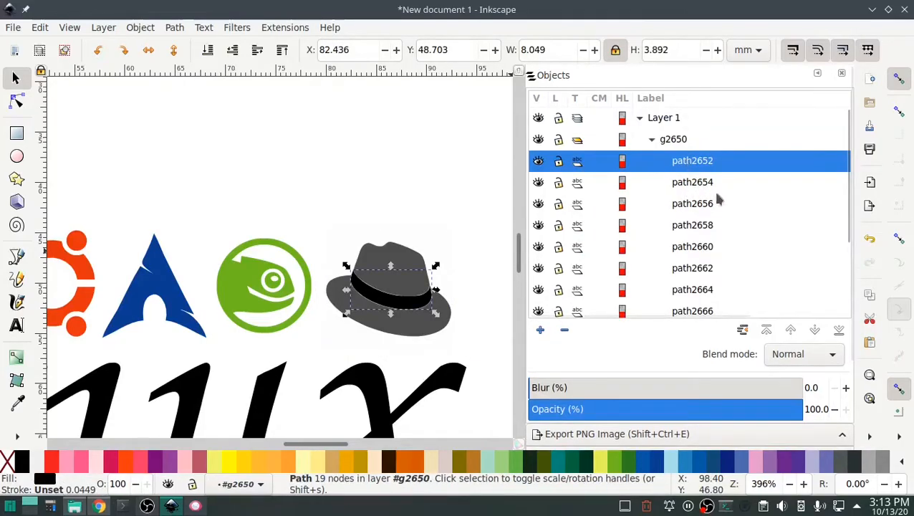
pyautogui.click(677, 140)
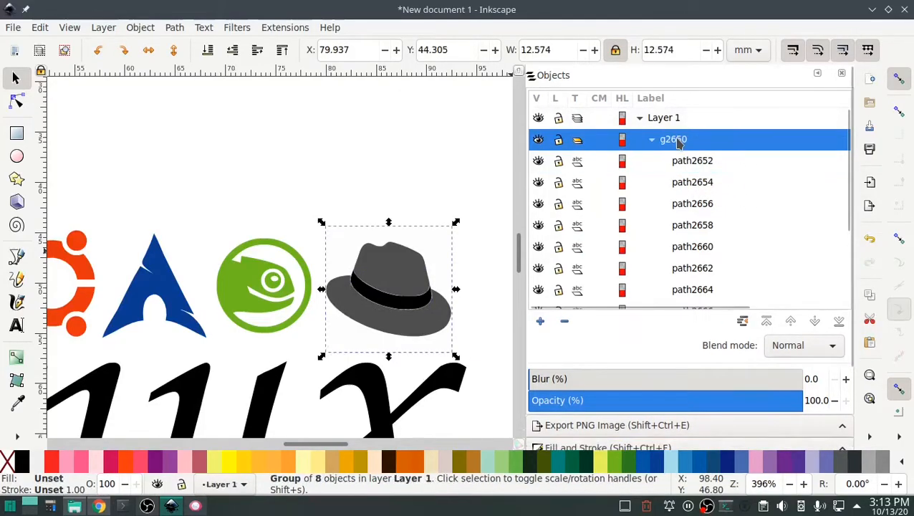
pyautogui.click(272, 27)
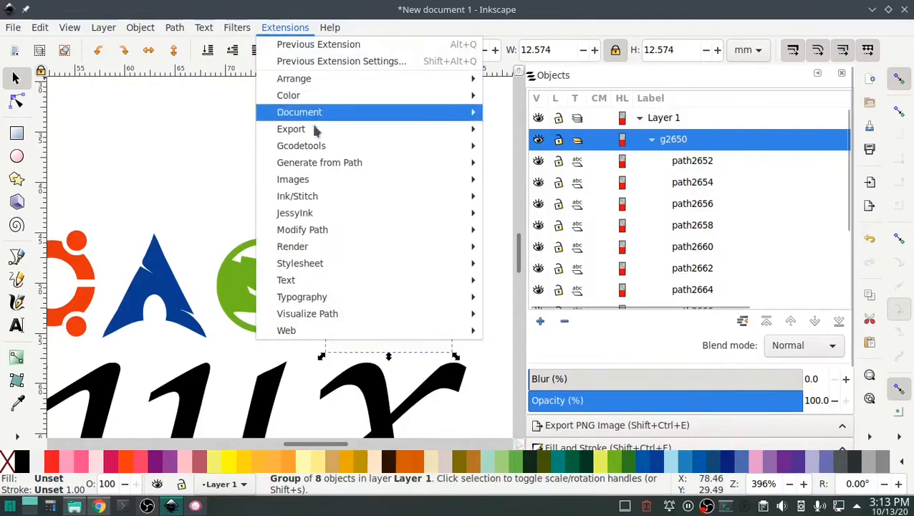
pyautogui.moveTo(312, 197)
pyautogui.moveTo(534, 212)
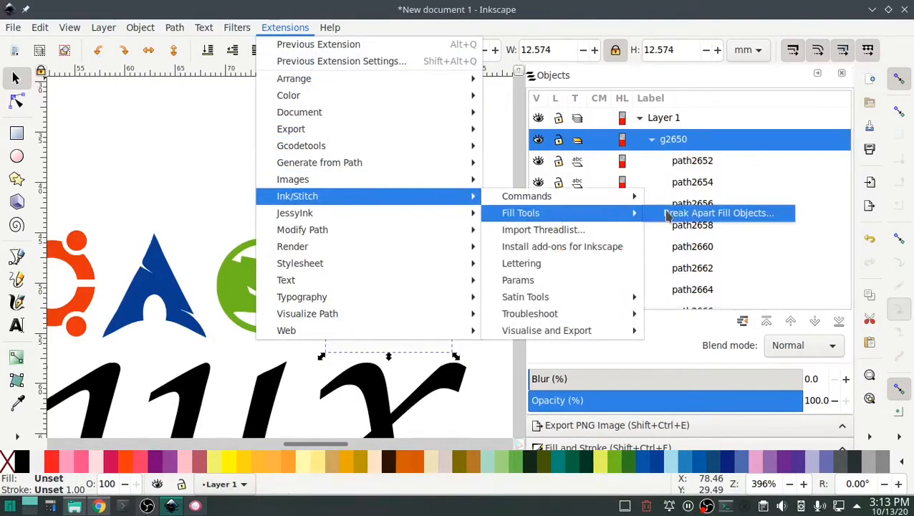
pyautogui.click(664, 212)
pyautogui.click(597, 328)
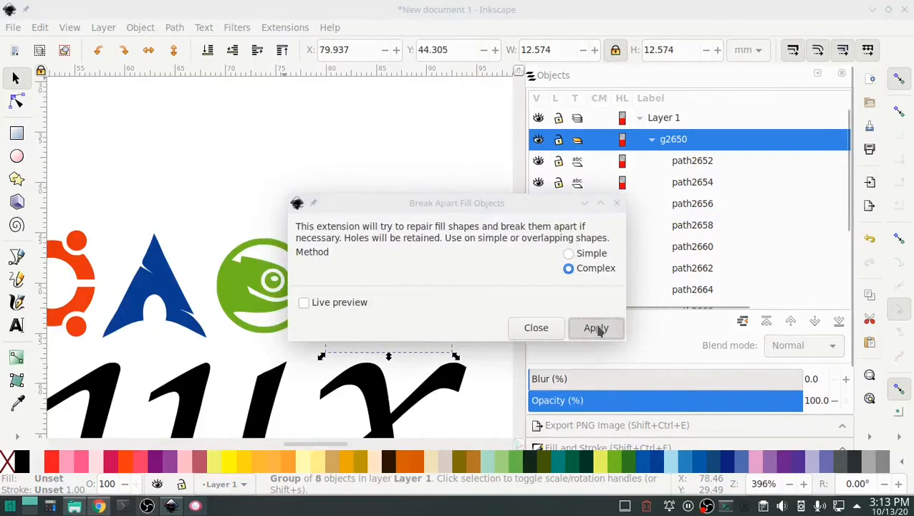
pyautogui.click(536, 328)
# Check the separate paths inside the Red Hat group and delete its square background path, path2666
pyautogui.click(652, 139)
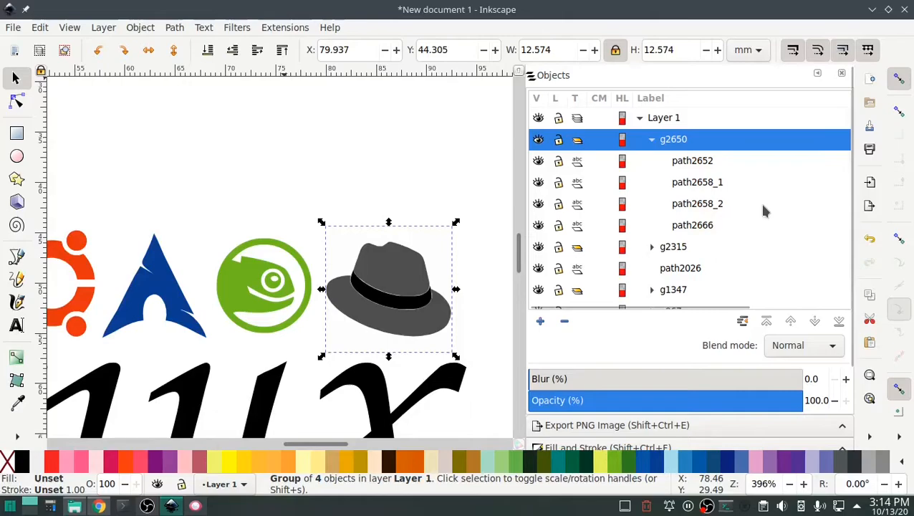
pyautogui.click(698, 226)
pyautogui.click(692, 206)
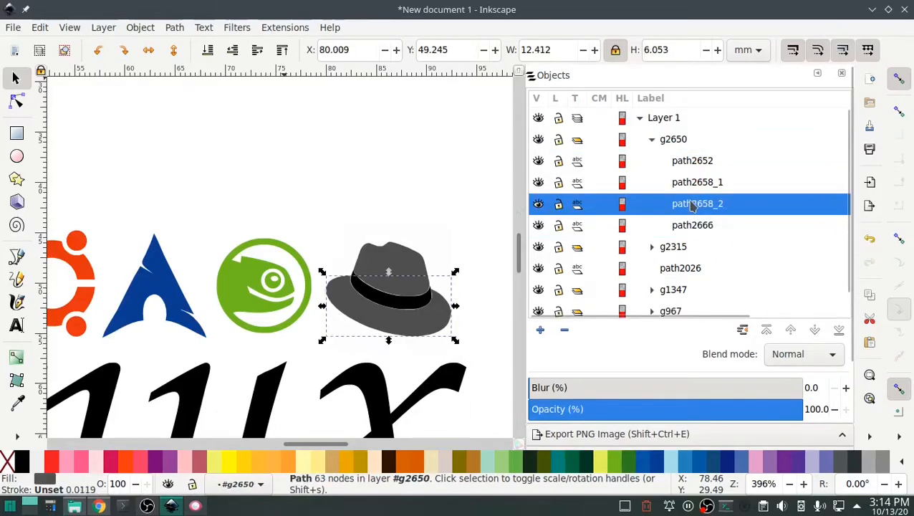
pyautogui.click(689, 184)
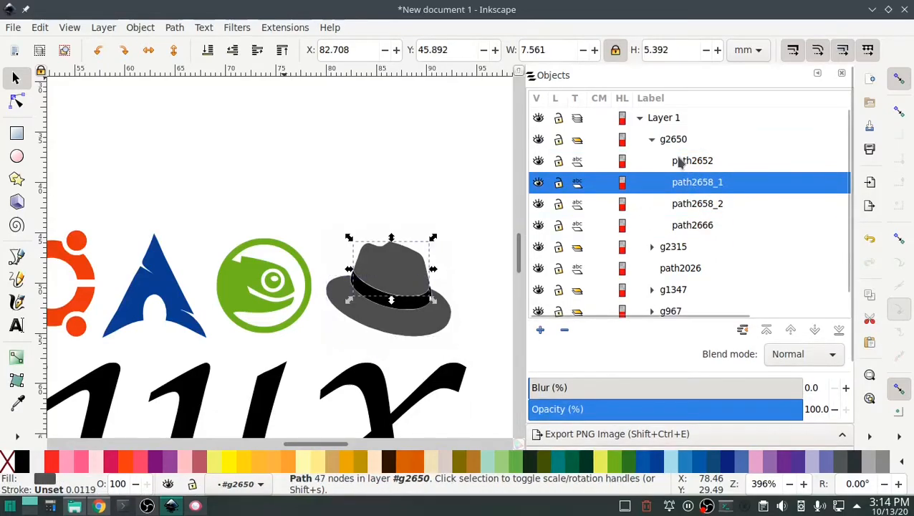
pyautogui.click(680, 163)
pyautogui.click(686, 225)
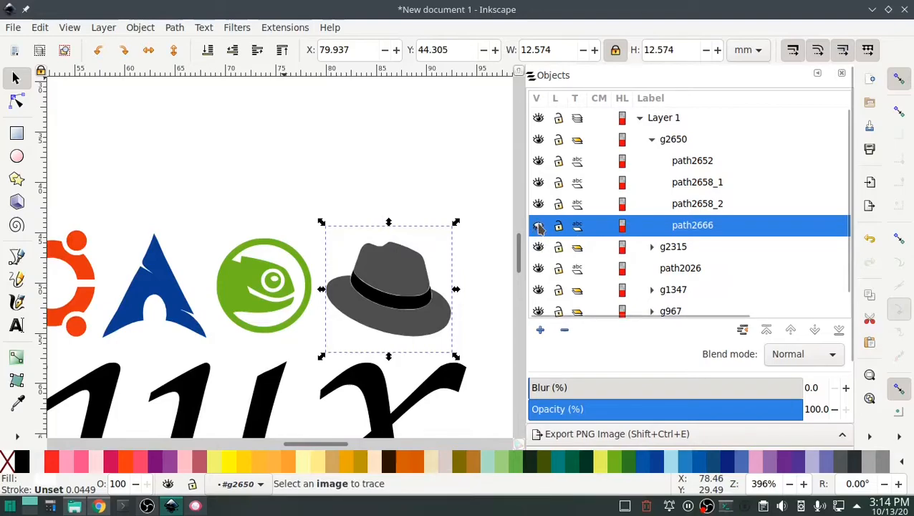
pyautogui.rightClick(695, 226)
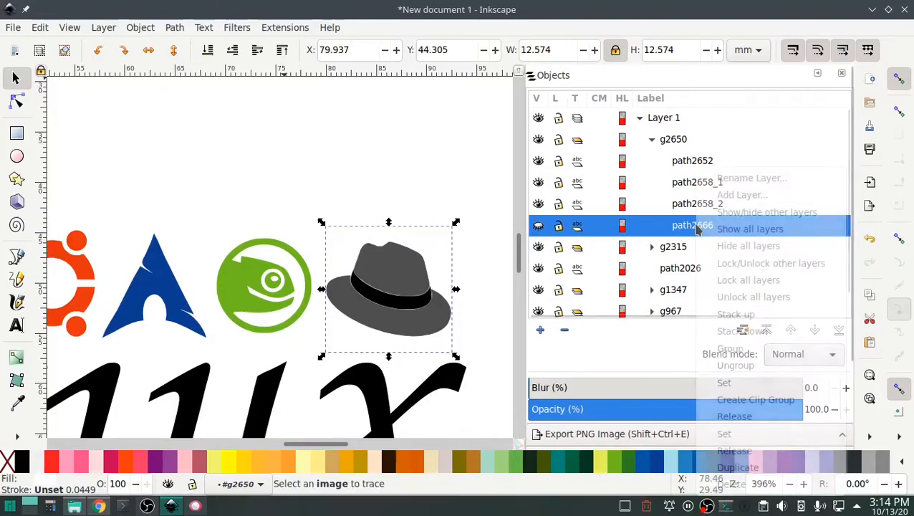
pyautogui.click(738, 484)
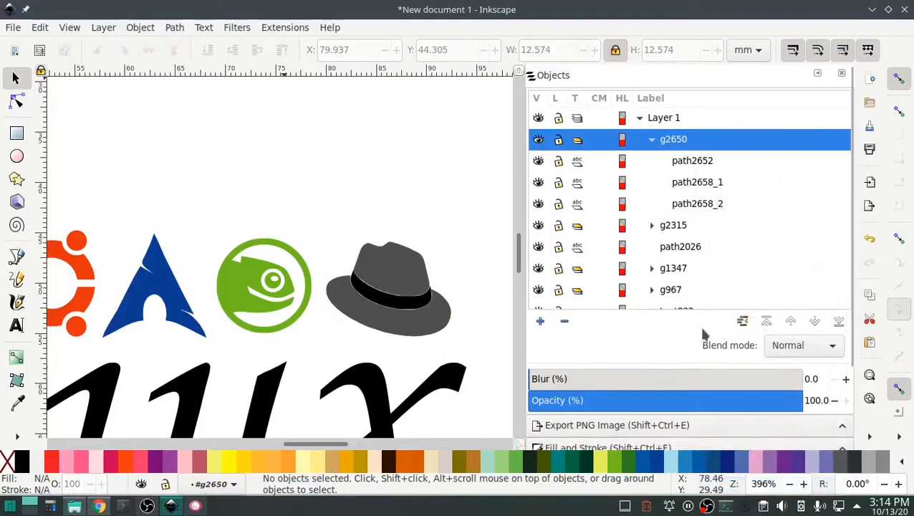
# Fill the Red Hat logo's crown and brim with Red and its hatband with dark grey
pyautogui.click(693, 205)
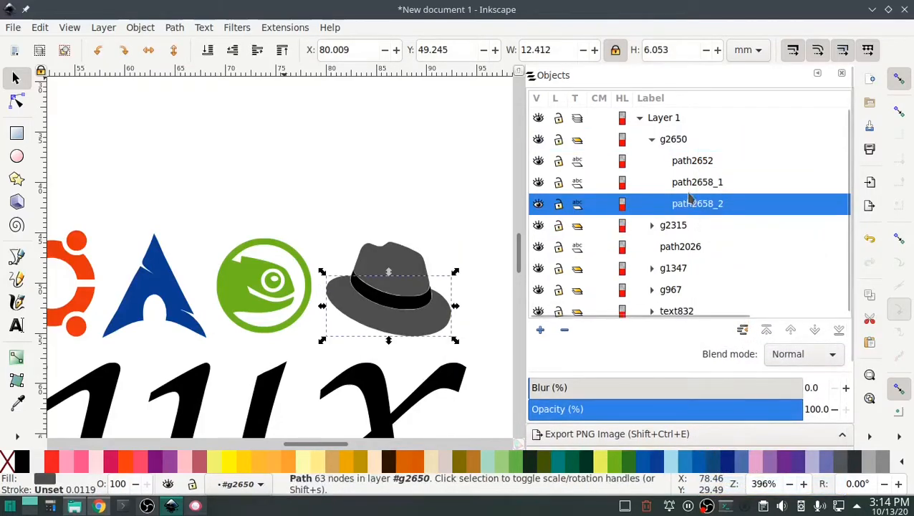
pyautogui.click(687, 183)
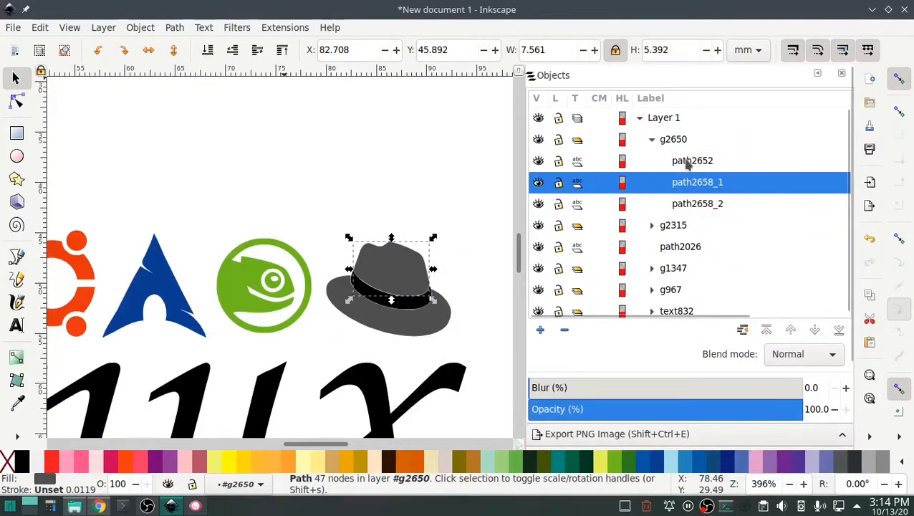
pyautogui.click(686, 164)
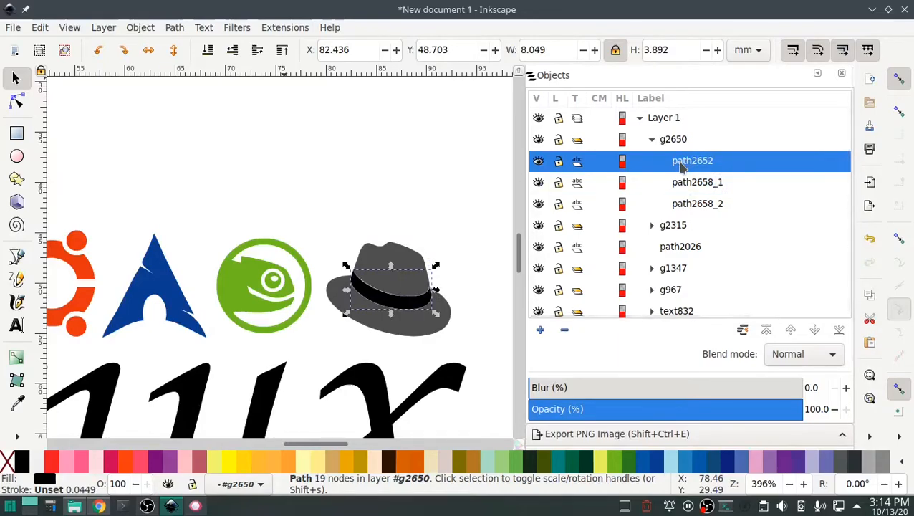
pyautogui.click(700, 207)
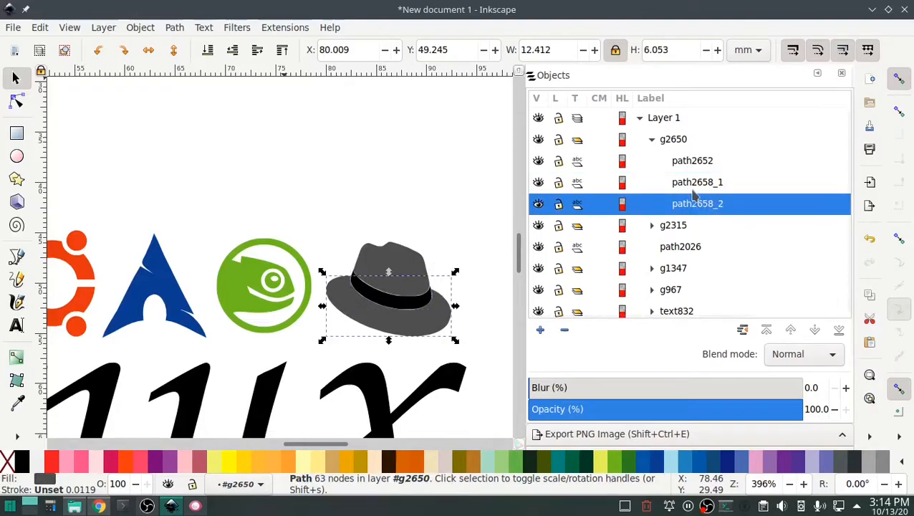
pyautogui.keyDown('shift'); pyautogui.click(693, 184); pyautogui.keyUp('shift')
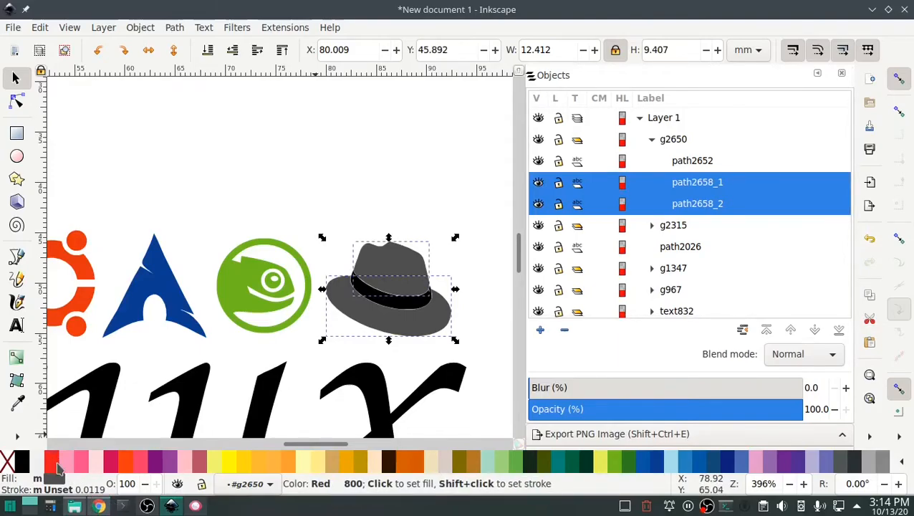
pyautogui.click(54, 462)
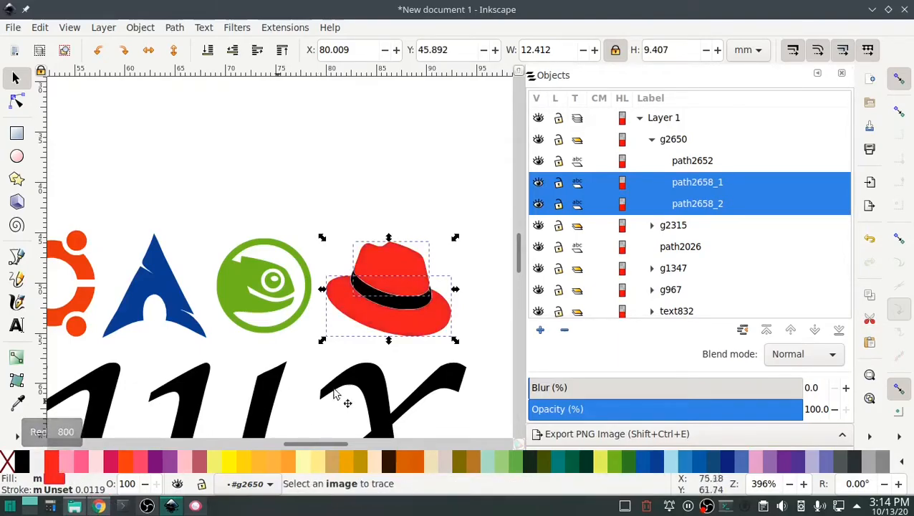
pyautogui.click(693, 161)
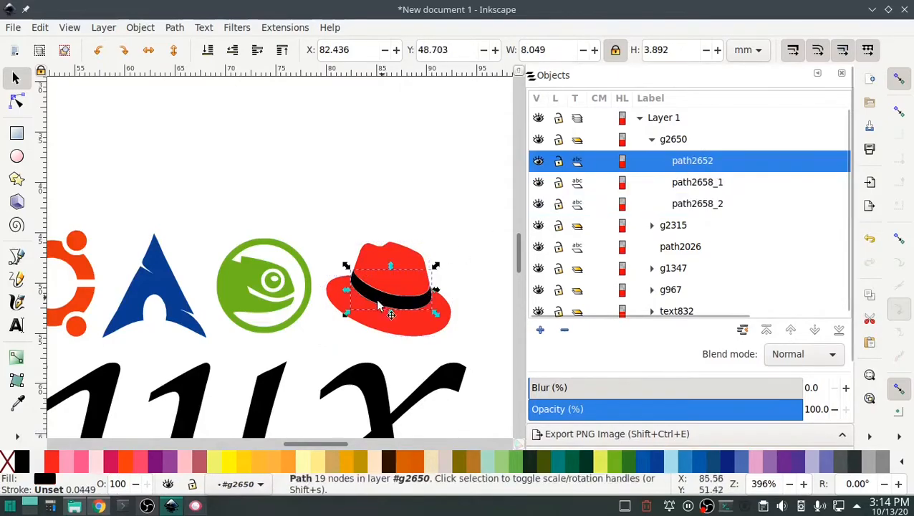
pyautogui.click(856, 467)
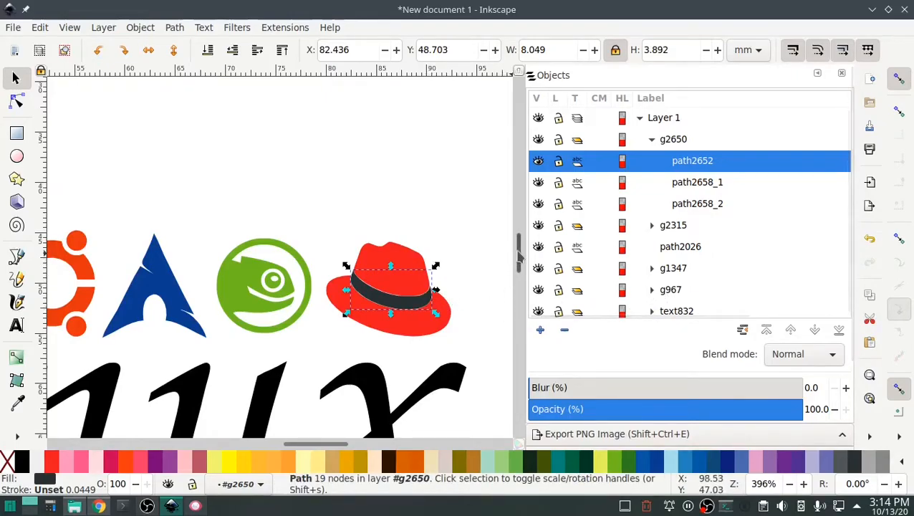
# Run Ink/Stitch Troubleshoot Objects on the Red Hat group and dismiss the report
pyautogui.click(681, 140)
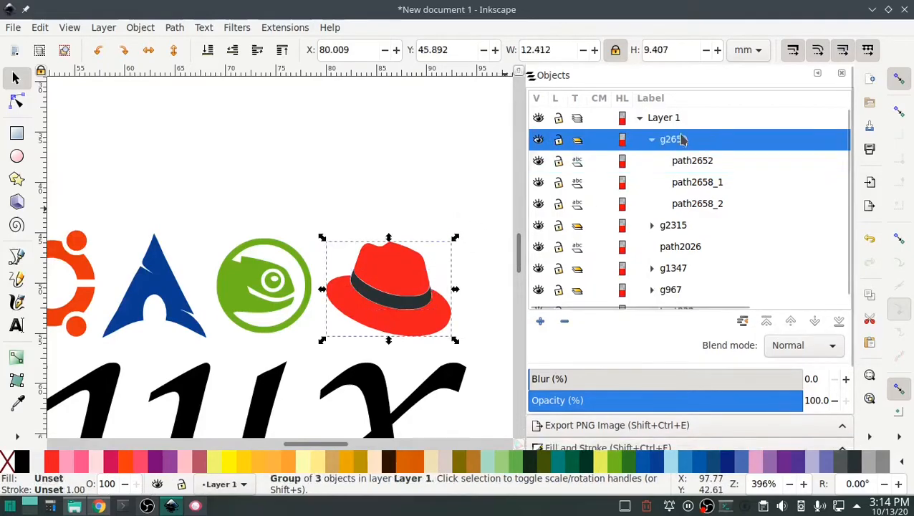
pyautogui.click(284, 27)
pyautogui.moveTo(339, 201)
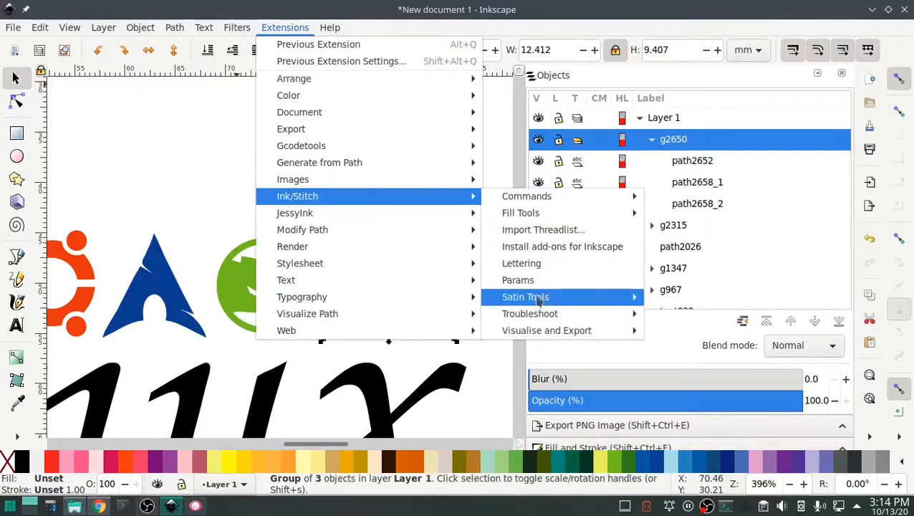
pyautogui.moveTo(534, 314)
pyautogui.click(686, 348)
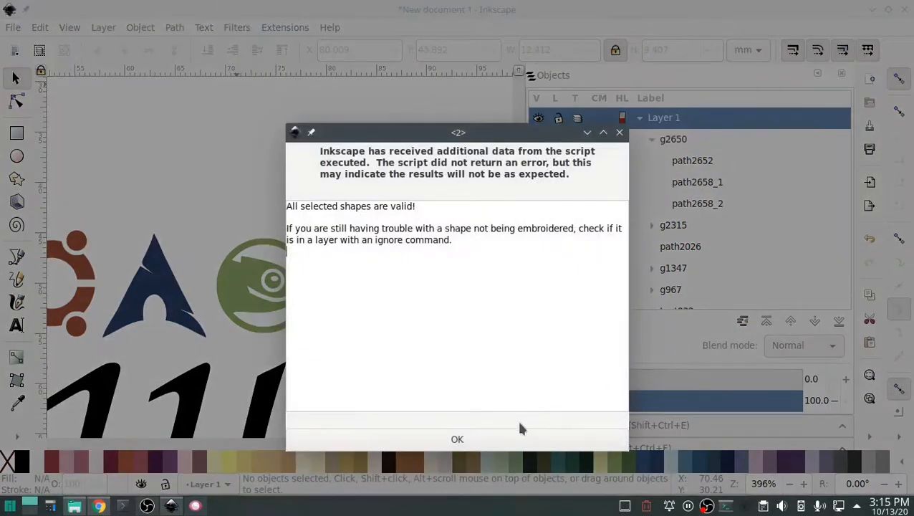
pyautogui.click(520, 429)
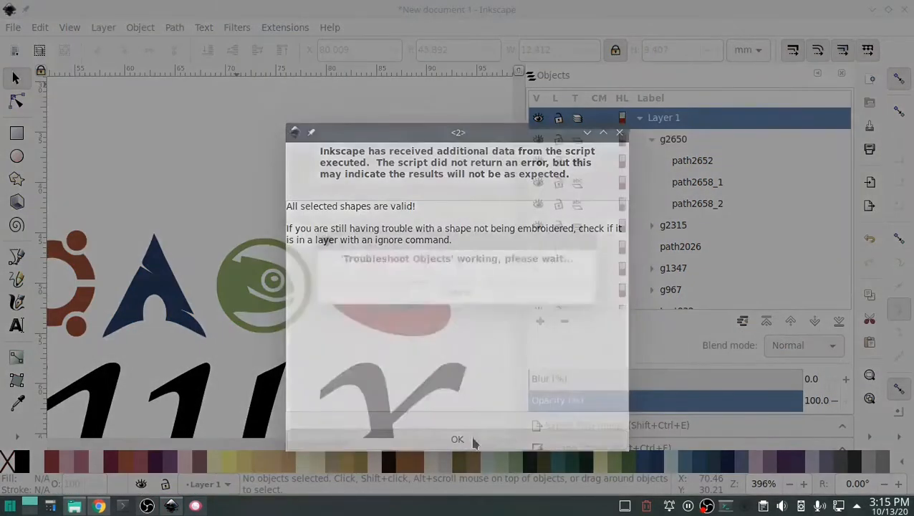
pyautogui.click(353, 141)
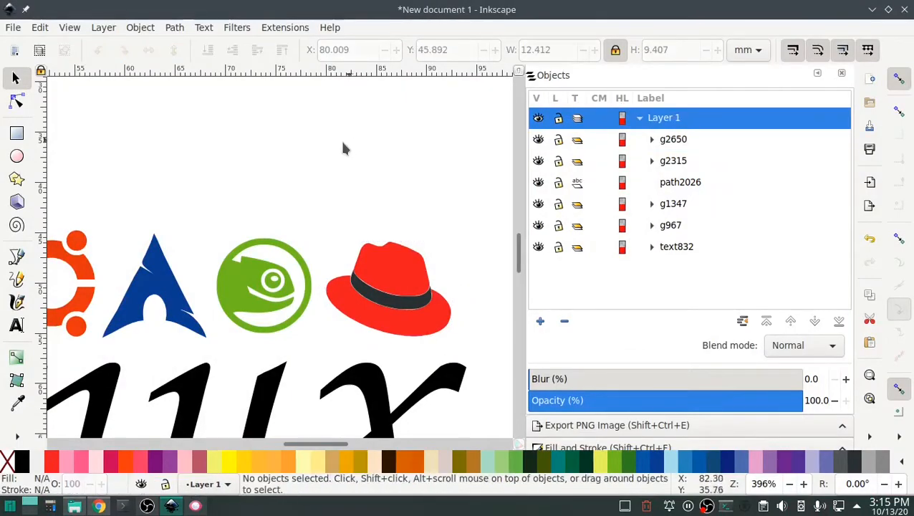
# Run Ink/Stitch Troubleshoot Objects on the whole Linux design with nothing selected and dismiss the report
pyautogui.scroll(-2, 245, 220)
pyautogui.moveTo(261, 445); pyautogui.dragTo(235, 445)
pyautogui.scroll(-1, 264, 373)
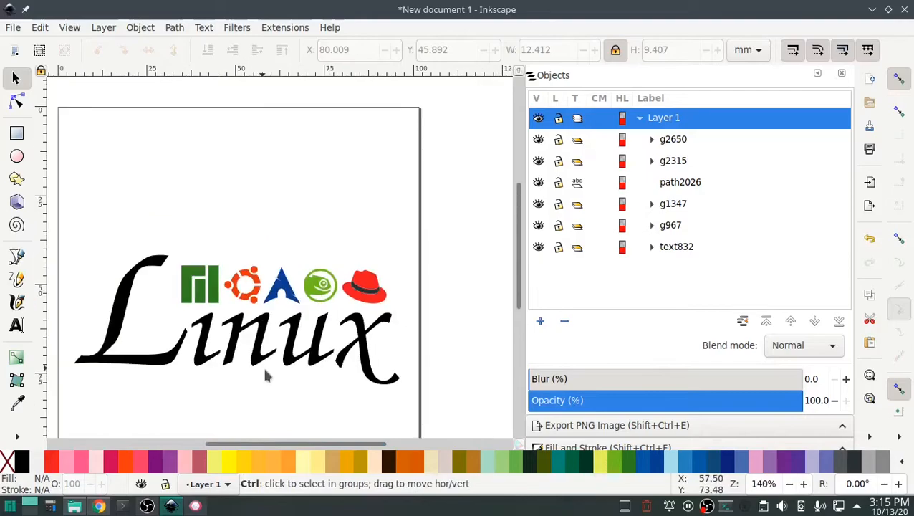
pyautogui.click(294, 27)
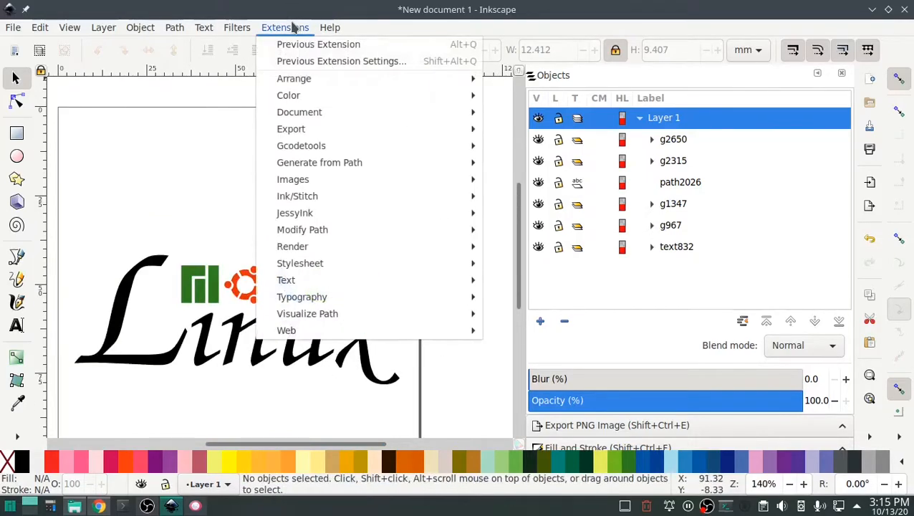
pyautogui.moveTo(308, 196)
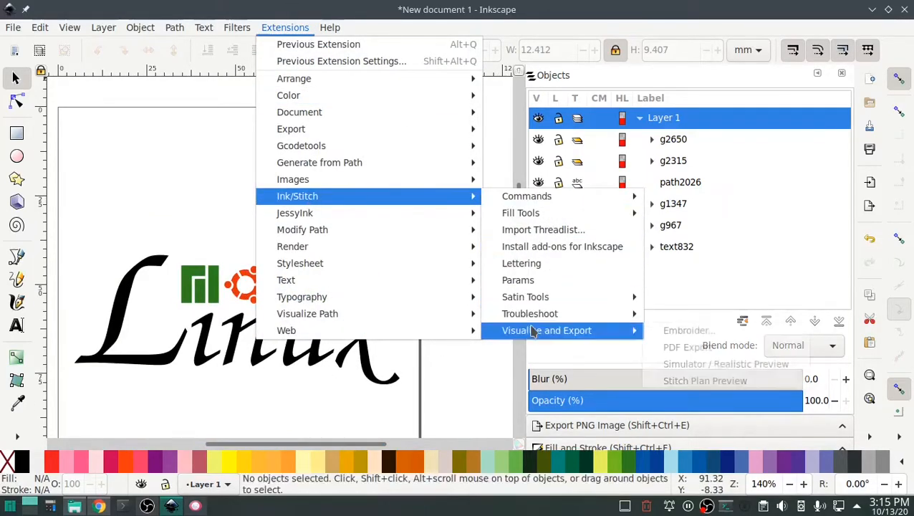
pyautogui.moveTo(534, 315)
pyautogui.click(707, 347)
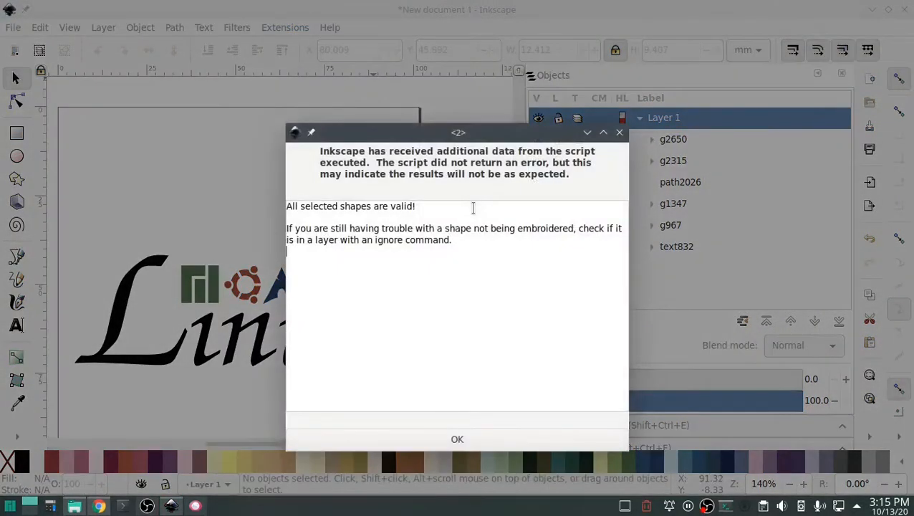
pyautogui.click(456, 440)
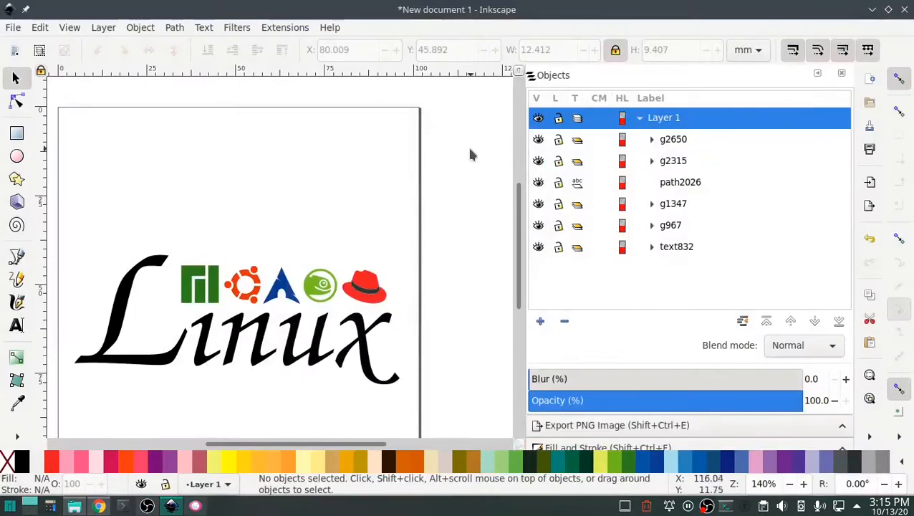
# Start the Ink/Stitch Simulator / Realistic Preview to watch the whole design being stitched
pyautogui.click(284, 28)
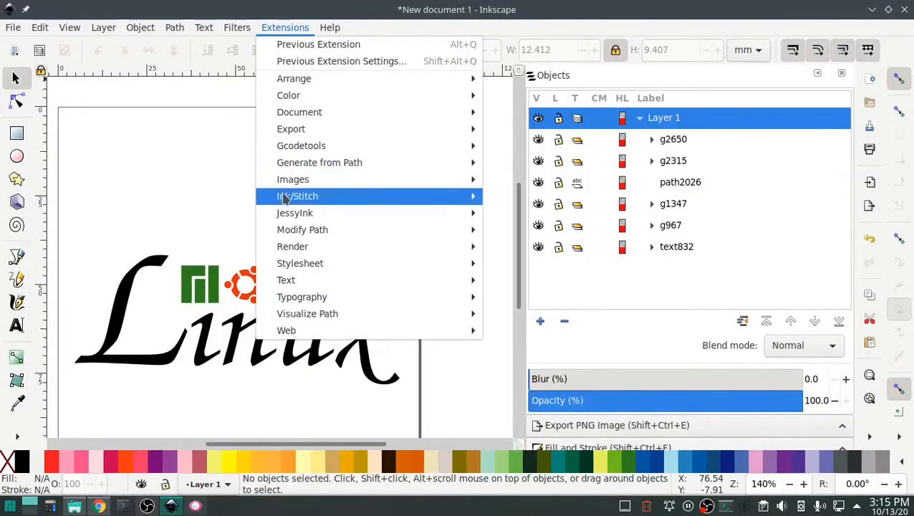
pyautogui.moveTo(401, 196)
pyautogui.moveTo(562, 334)
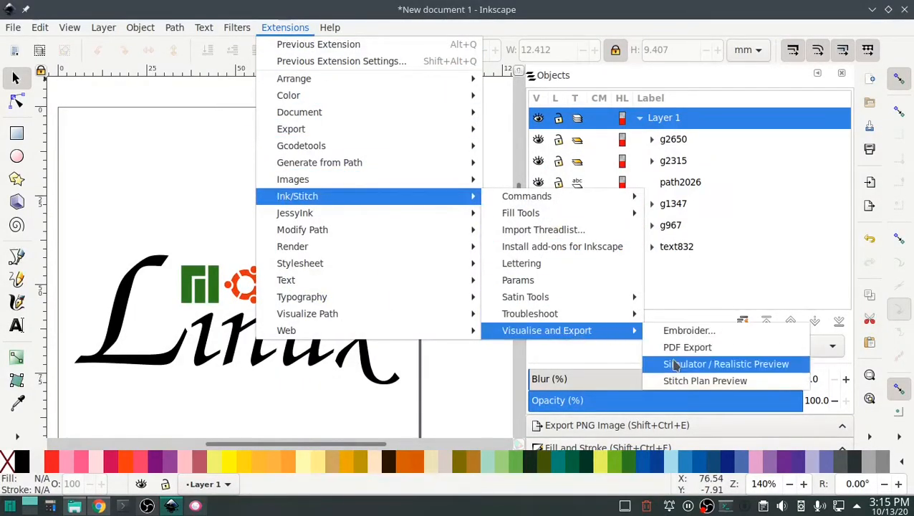
pyautogui.click(662, 363)
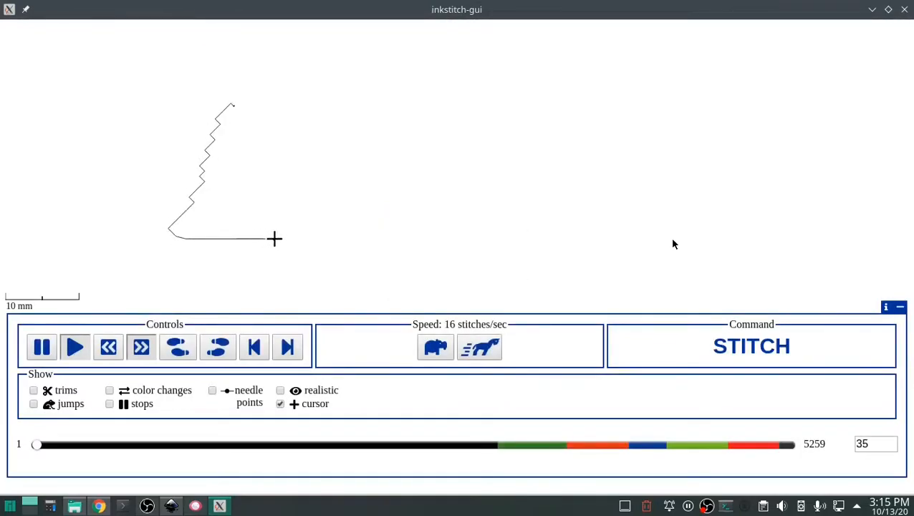
# Speed the stitch simulation up to 512 stitches/sec, watch the Linux design stitch to the end and close the simulator
pyautogui.click(490, 351)
pyautogui.click(487, 350)
pyautogui.click(488, 350)
pyautogui.click(484, 349)
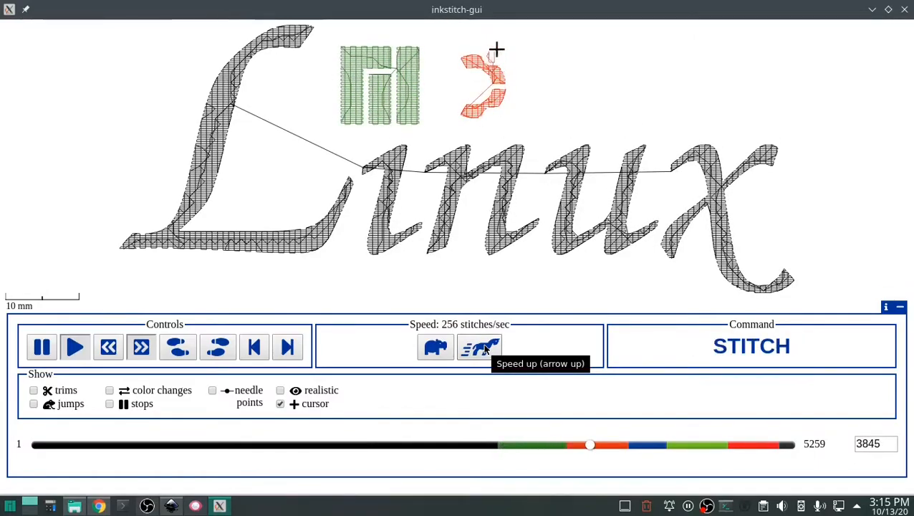
pyautogui.click(485, 349)
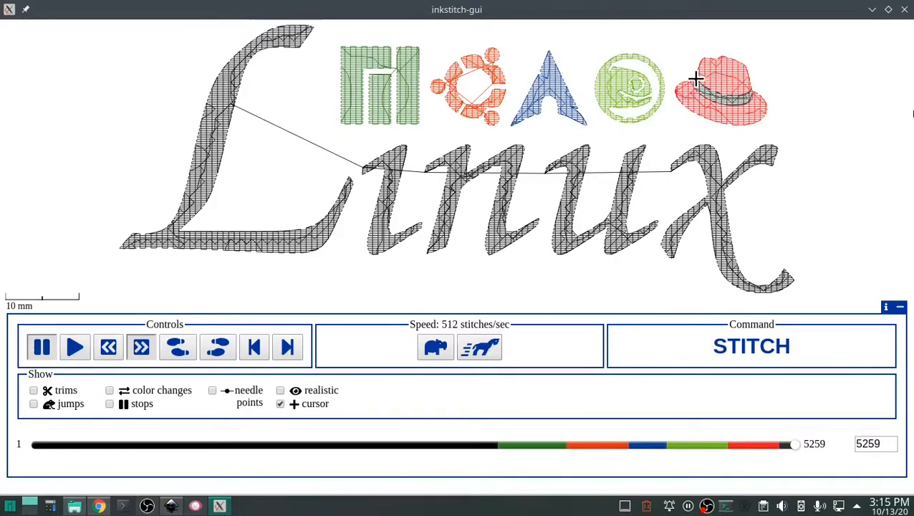
pyautogui.click(905, 10)
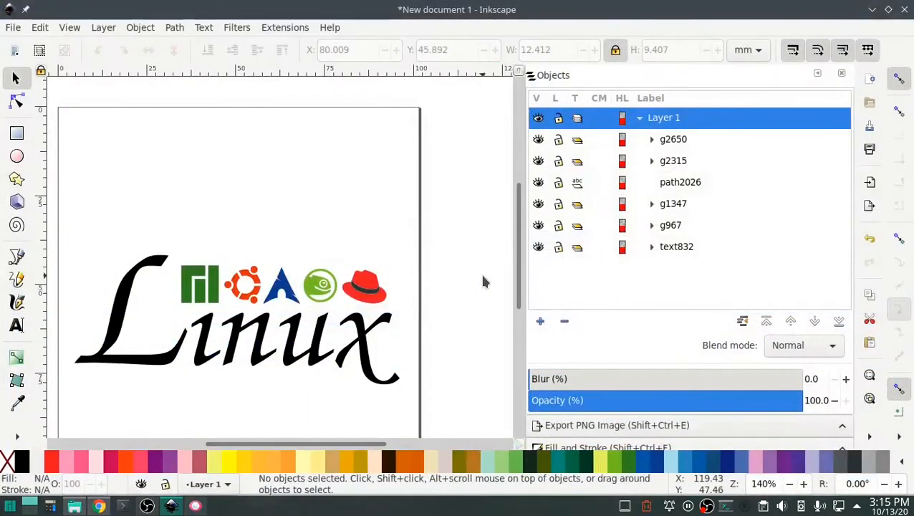
# Set the AutoFill spacing between rows to 0.15 mm in Ink/Stitch Params for all five distro logos and apply it
pyautogui.click(665, 141)
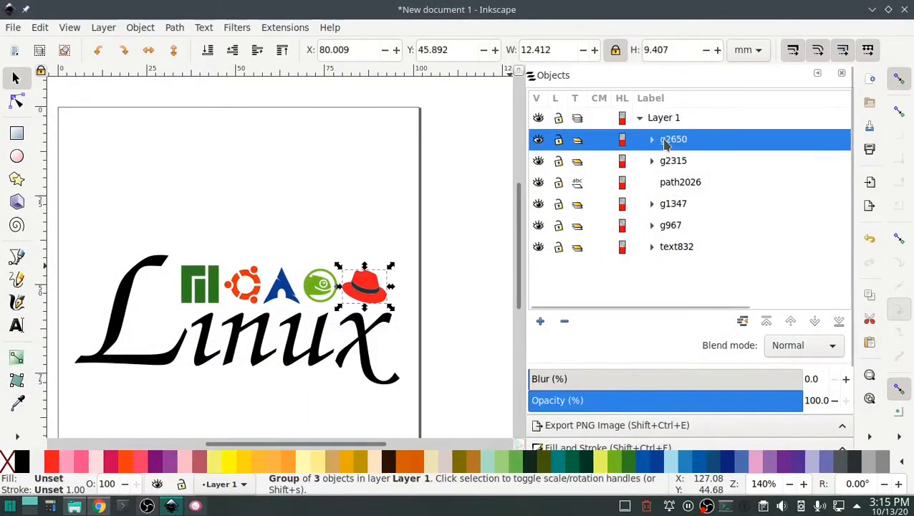
pyautogui.keyDown('shift'); pyautogui.click(665, 160); pyautogui.keyUp('shift')
pyautogui.keyDown('shift'); pyautogui.click(673, 184); pyautogui.keyUp('shift')
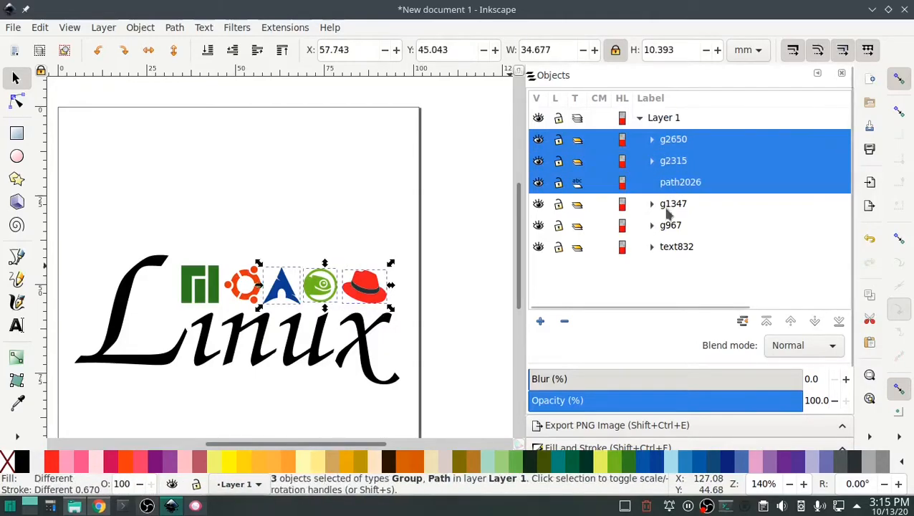
pyautogui.keyDown('shift'); pyautogui.click(664, 206); pyautogui.keyUp('shift')
pyautogui.keyDown('shift'); pyautogui.click(665, 227); pyautogui.keyUp('shift')
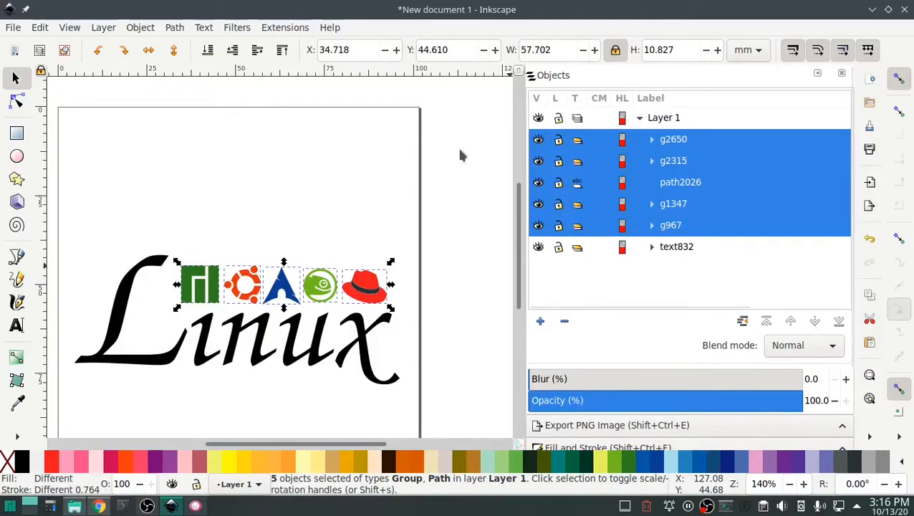
pyautogui.click(284, 27)
pyautogui.moveTo(297, 197)
pyautogui.click(521, 280)
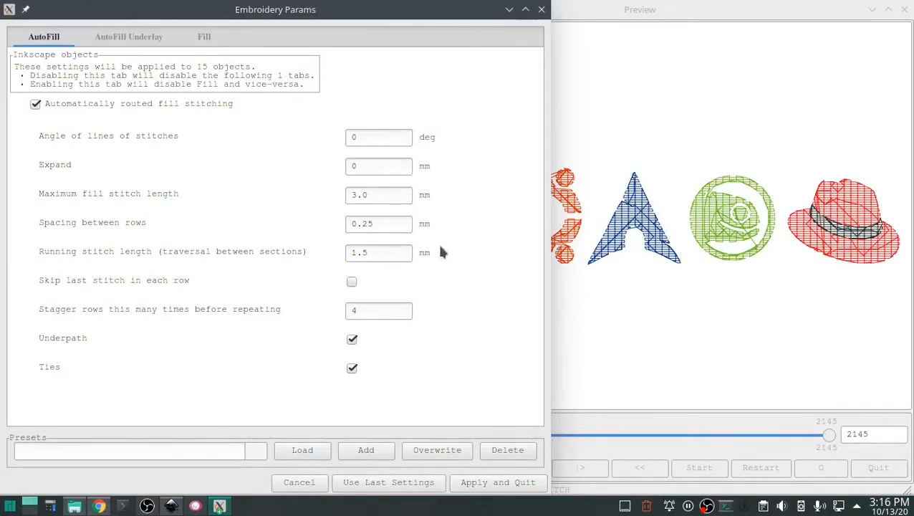
pyautogui.click(366, 224)
pyautogui.press('BackSpace')
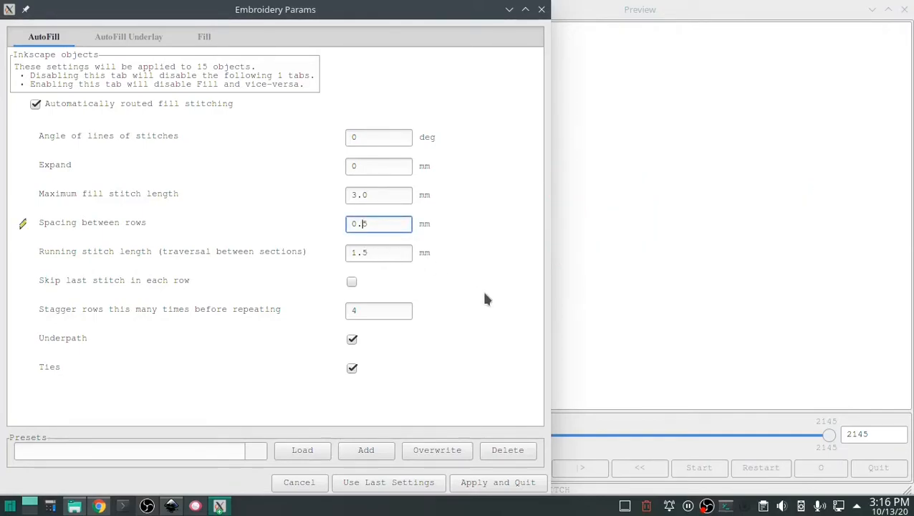
pyautogui.write('1')
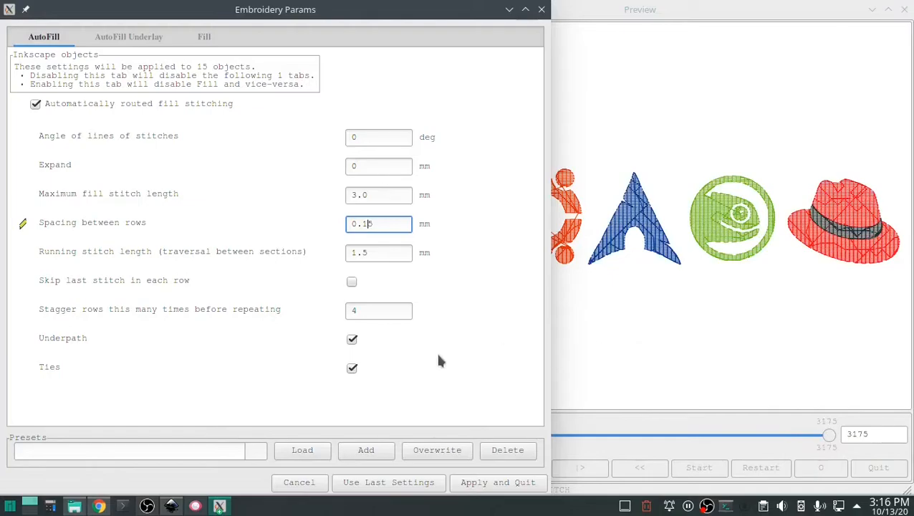
pyautogui.click(475, 482)
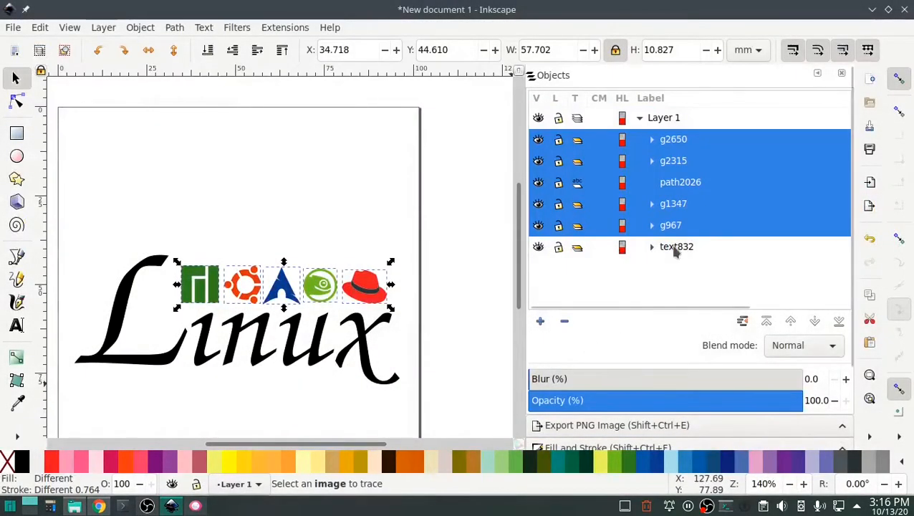
# Set the AutoFill spacing between rows to 0.20 mm in Ink/Stitch Params for the Linux lettering group and apply it
pyautogui.click(675, 248)
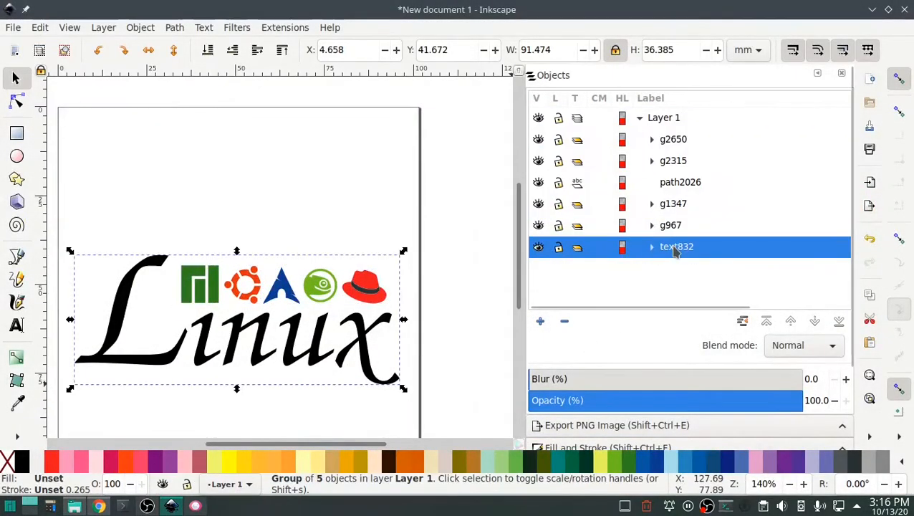
pyautogui.click(286, 28)
pyautogui.moveTo(282, 185)
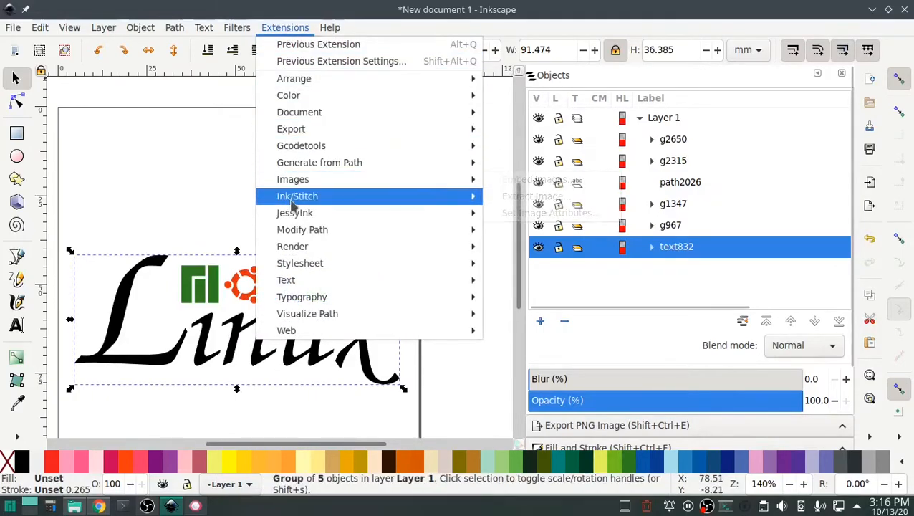
pyautogui.click(519, 280)
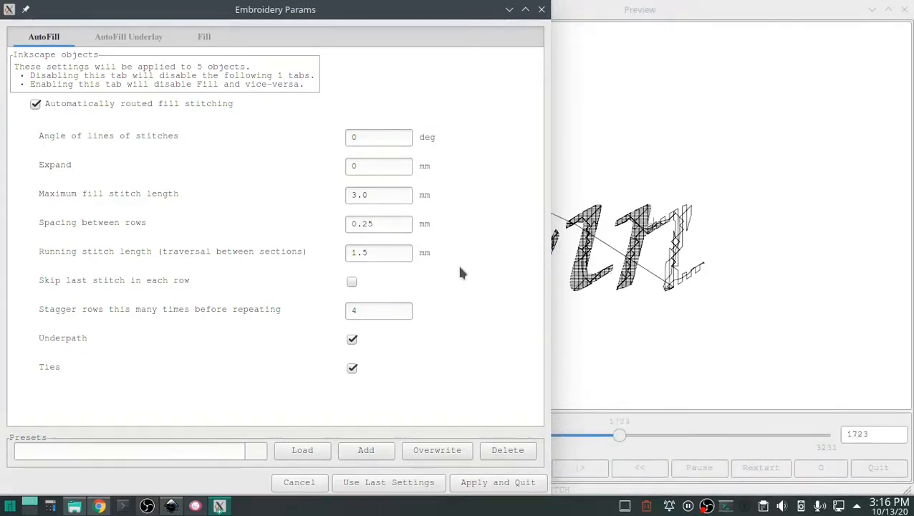
pyautogui.click(387, 221)
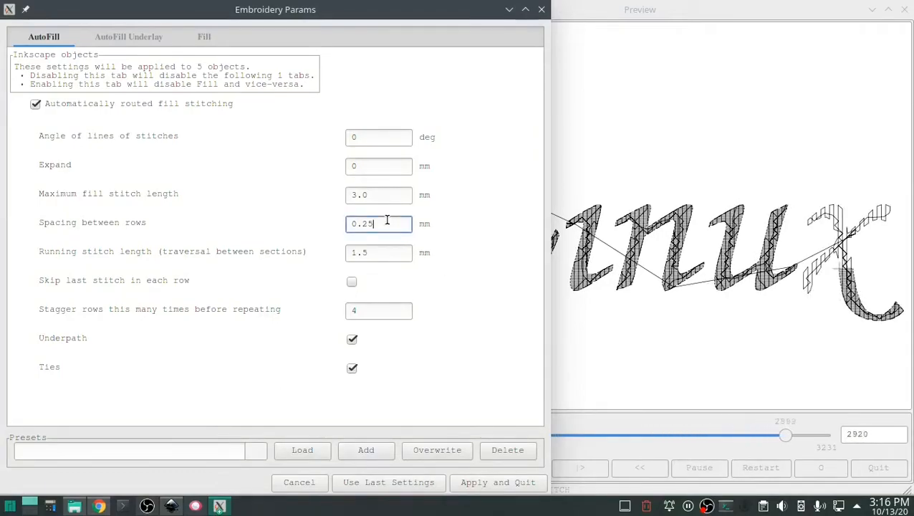
pyautogui.press('BackSpace')
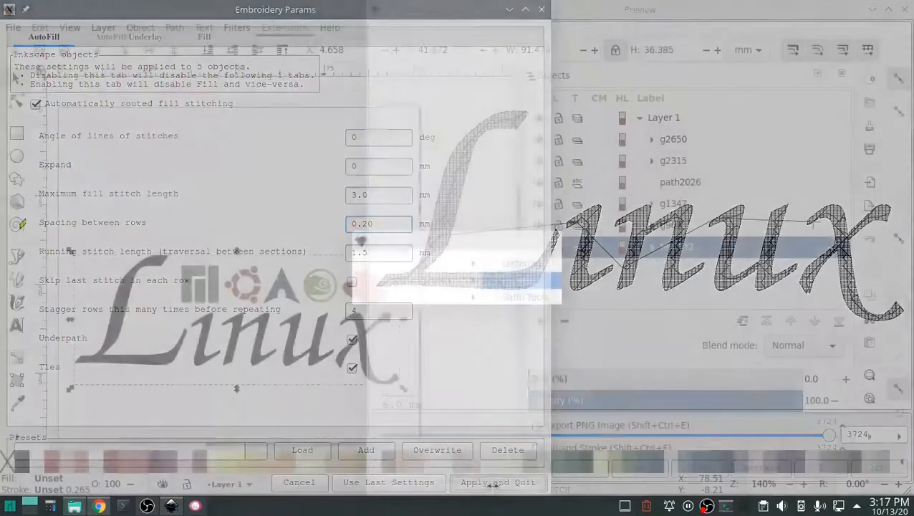
pyautogui.click(494, 483)
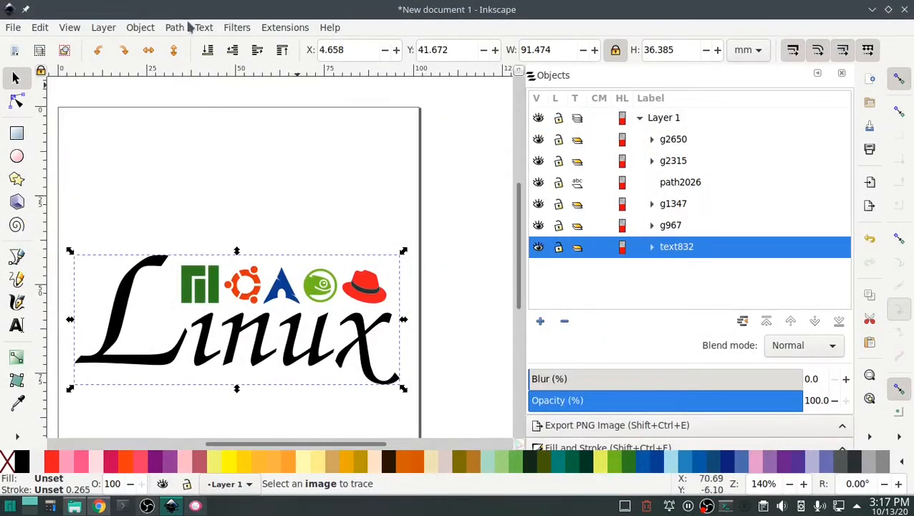
# Save the design as new all linux.svg in a new folder named new all linux inside the embroidery folder
pyautogui.click(14, 29)
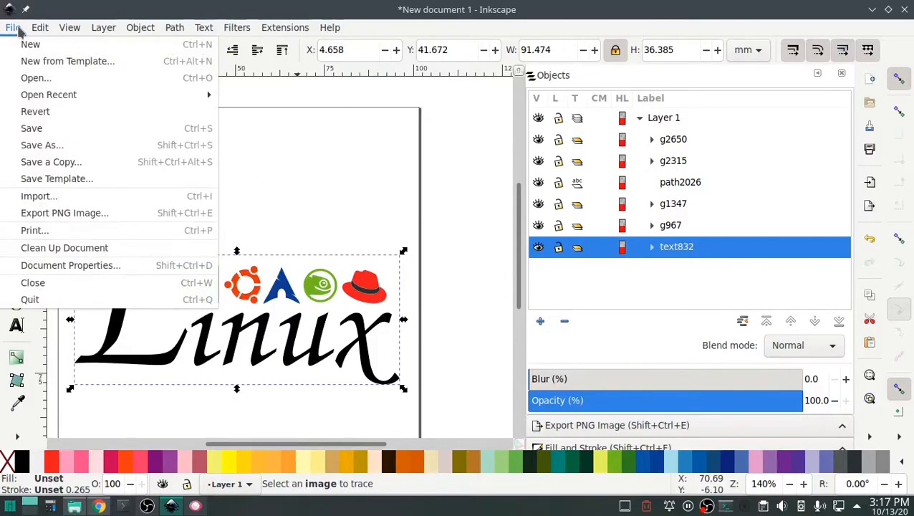
pyautogui.click(67, 130)
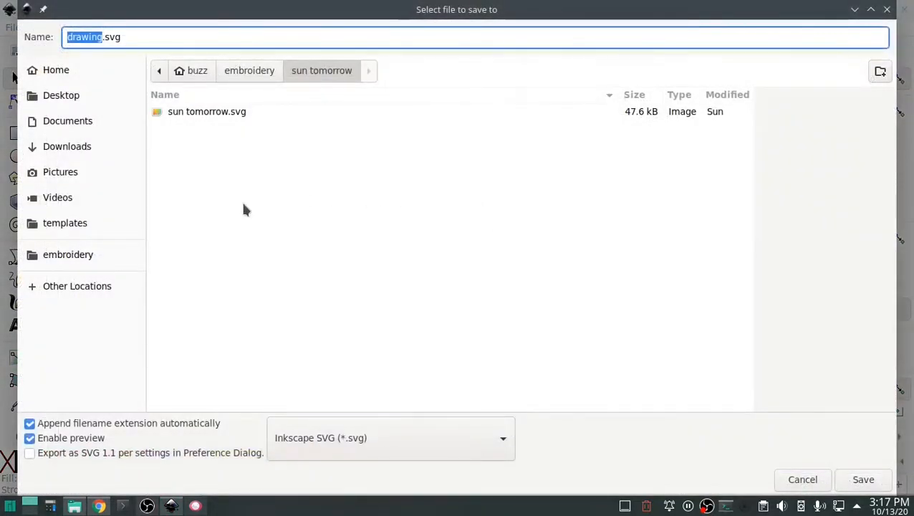
pyautogui.click(247, 71)
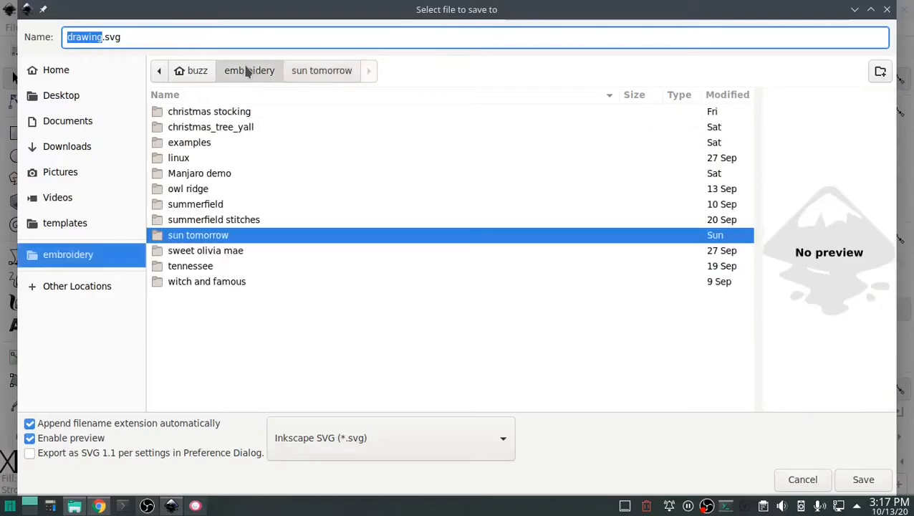
pyautogui.click(879, 70)
pyautogui.write('new all linux')
pyautogui.press('Return')
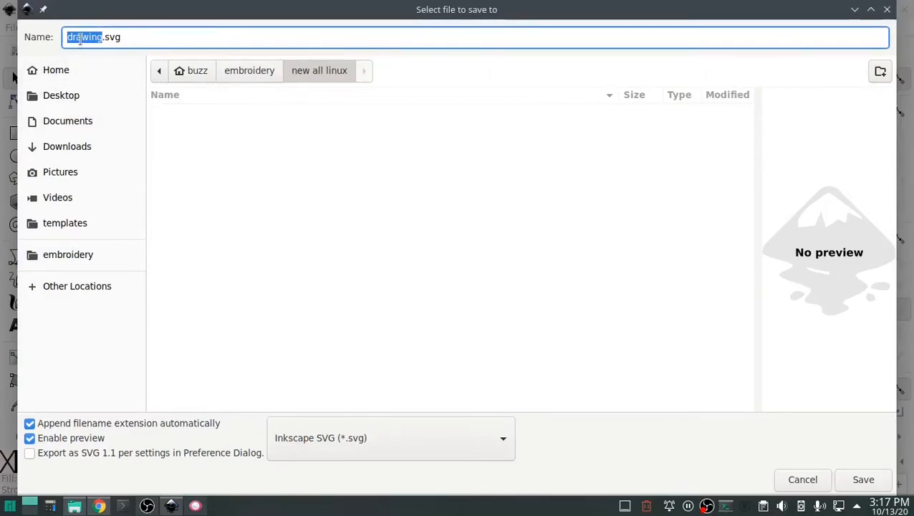
pyautogui.write('new')
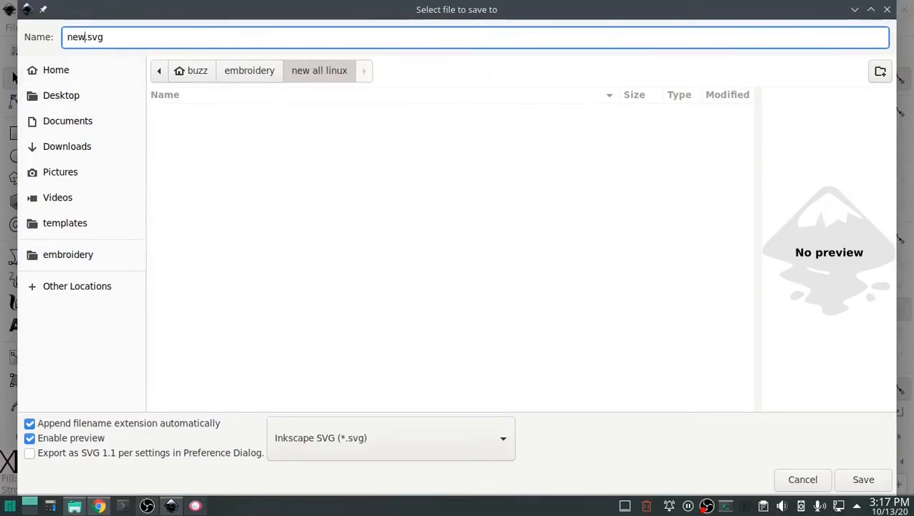
pyautogui.write(' all linux')
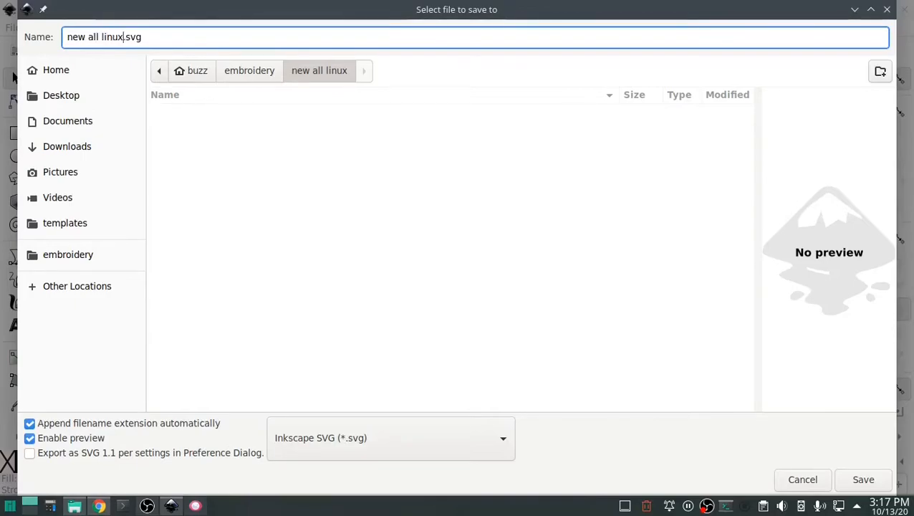
pyautogui.click(869, 484)
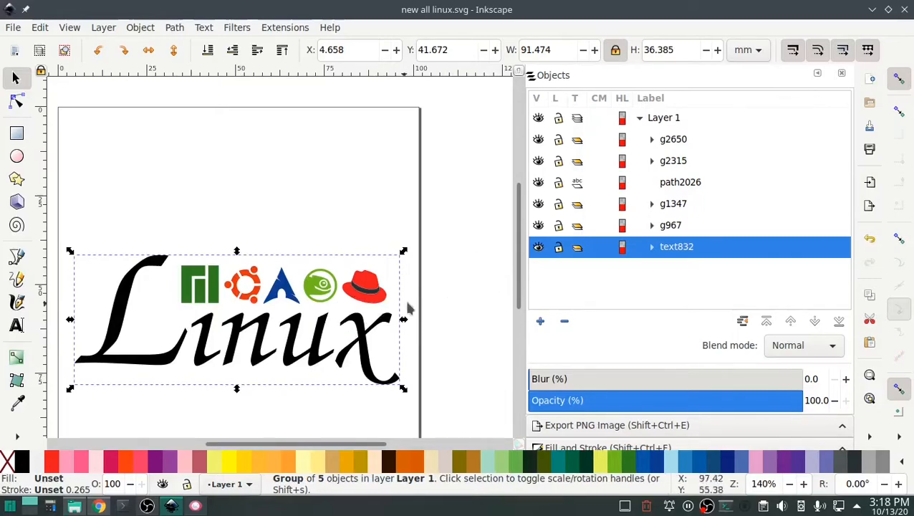
# Save the design in Ink/Stitch Brother Embroidery Format as new all linux.pes in the same folder
pyautogui.click(11, 30)
pyautogui.click(32, 145)
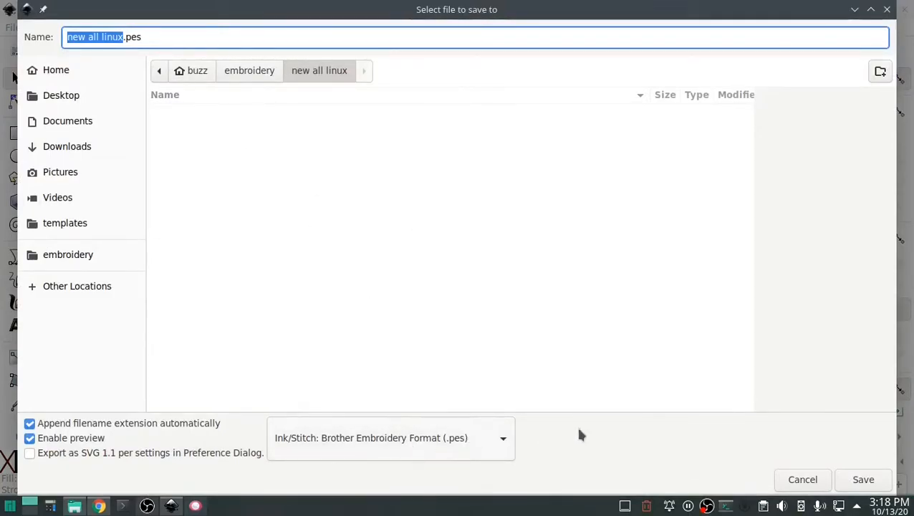
pyautogui.click(856, 479)
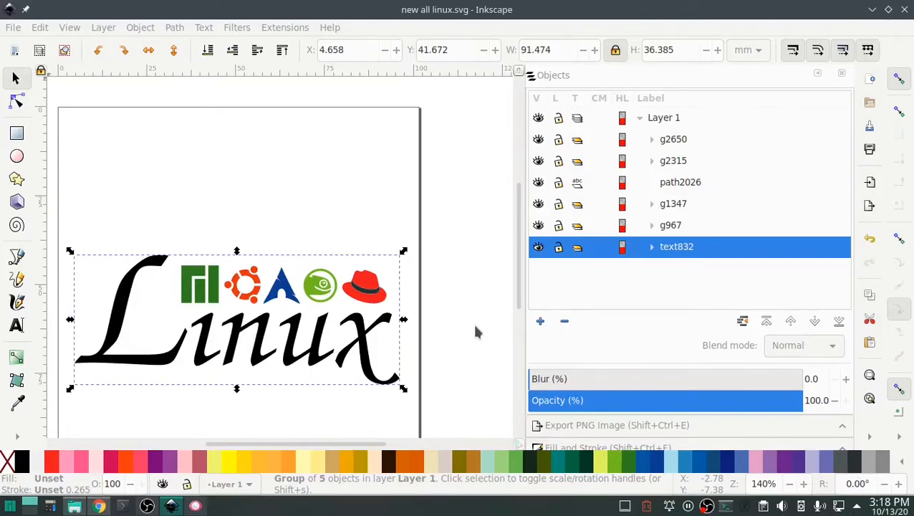
# Switch to Dolphin, go to the new all linux folder inside embroidery, and open new all linux.pes in a maximized Inkscape window
pyautogui.hotkey('alt', 'Tab')
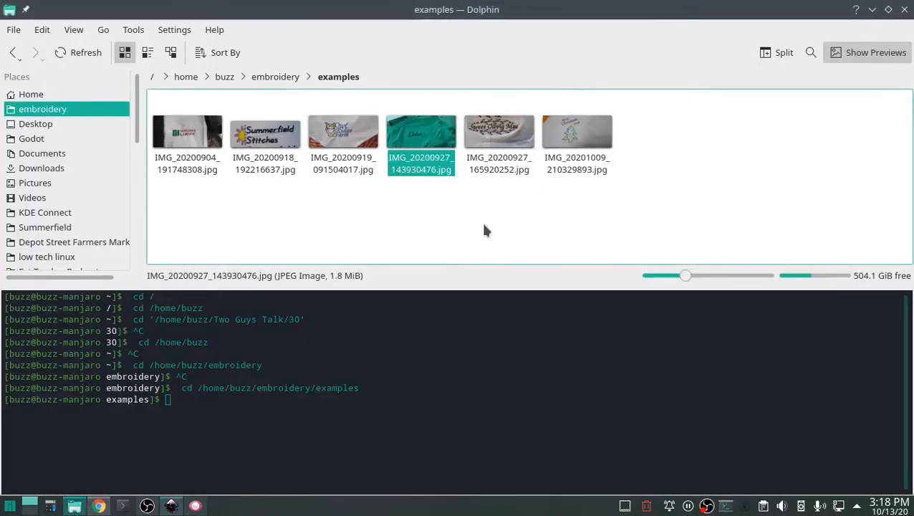
pyautogui.click(379, 236)
pyautogui.click(275, 77)
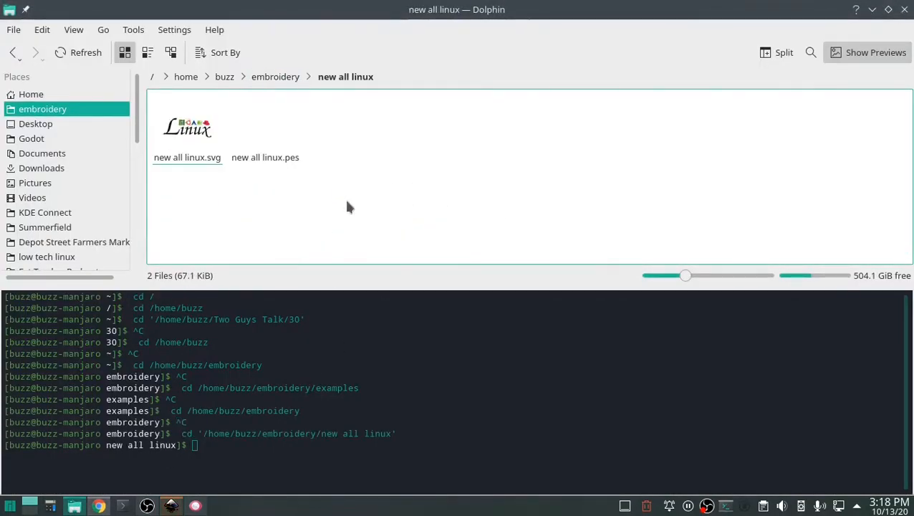
pyautogui.moveTo(265, 157); pyautogui.dragTo(239, 224)
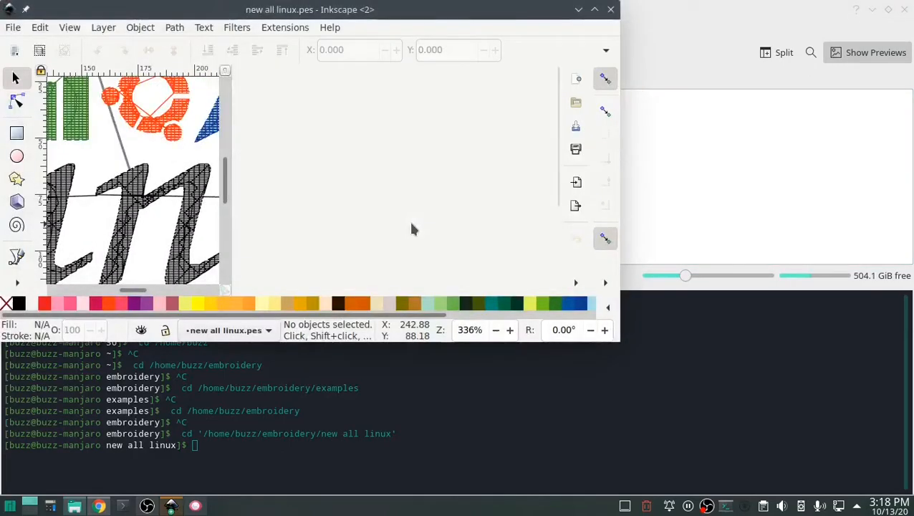
pyautogui.click(595, 9)
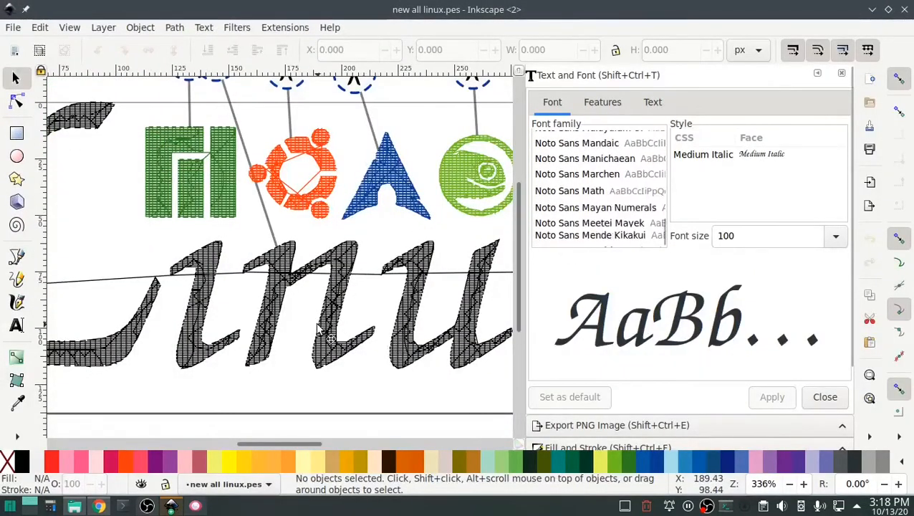
# Examine the exported stitches and trim markers up close and as a whole, check the stitch group, and close the PES file
pyautogui.scroll(3, 331, 271)
pyautogui.scroll(-7, 330, 271)
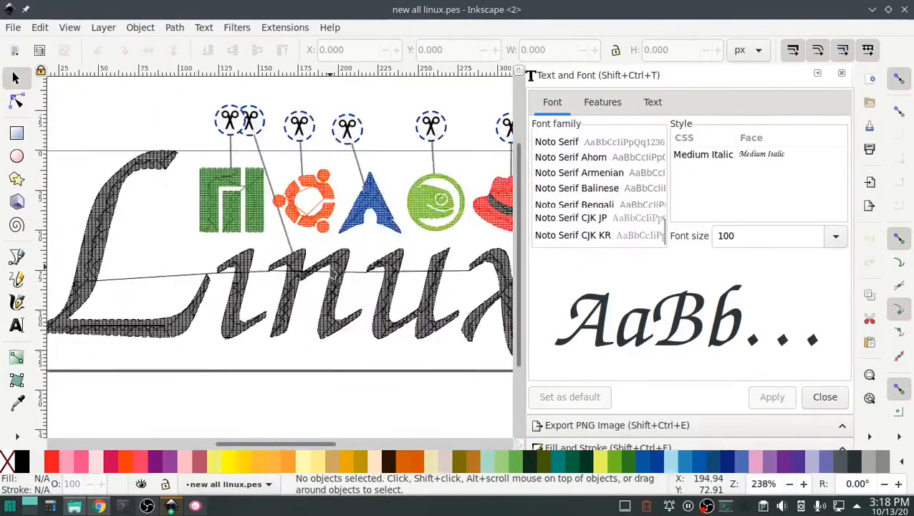
pyautogui.scroll(1, 328, 277)
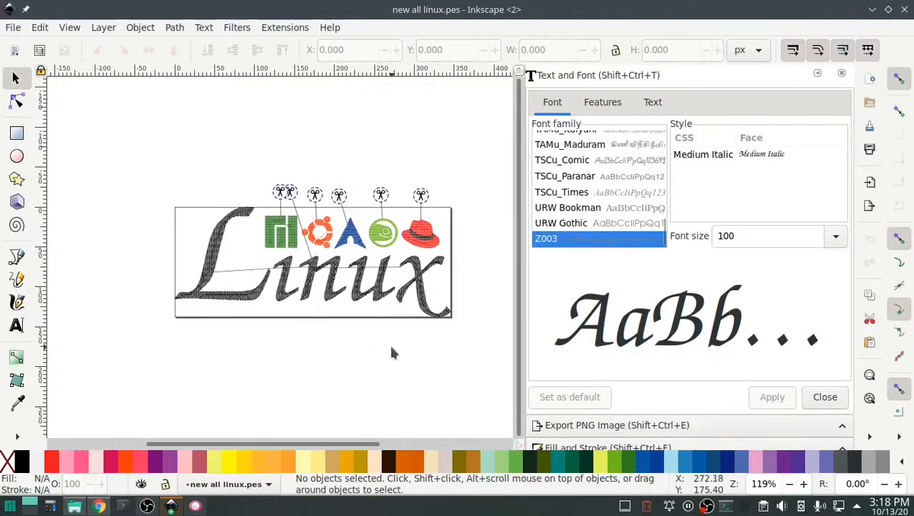
pyautogui.click(377, 296)
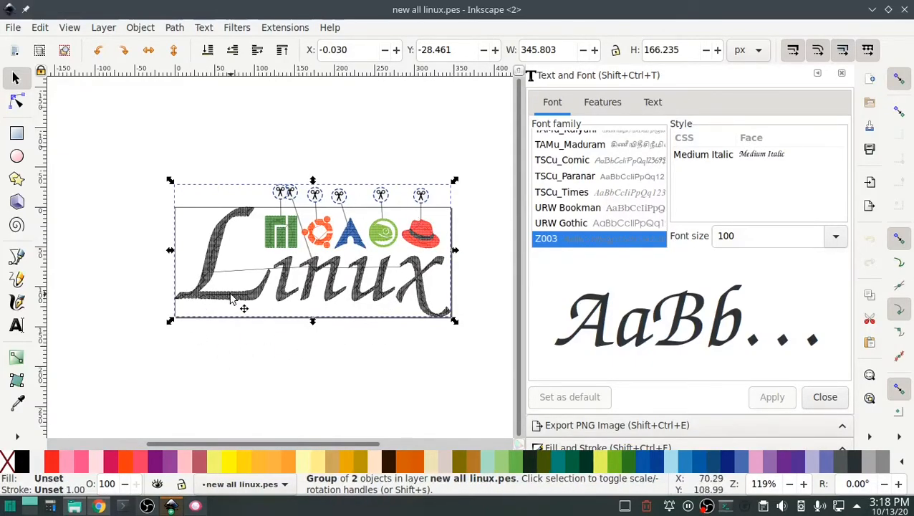
pyautogui.click(381, 337)
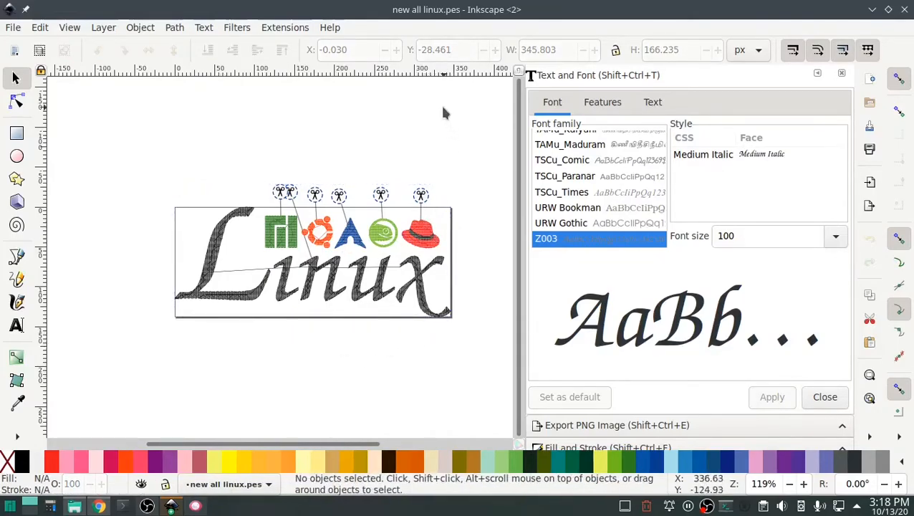
pyautogui.click(905, 11)
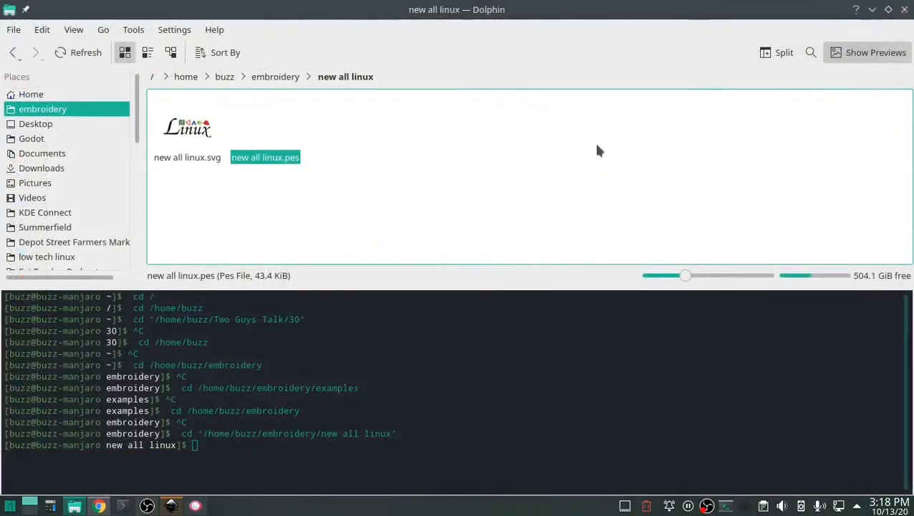